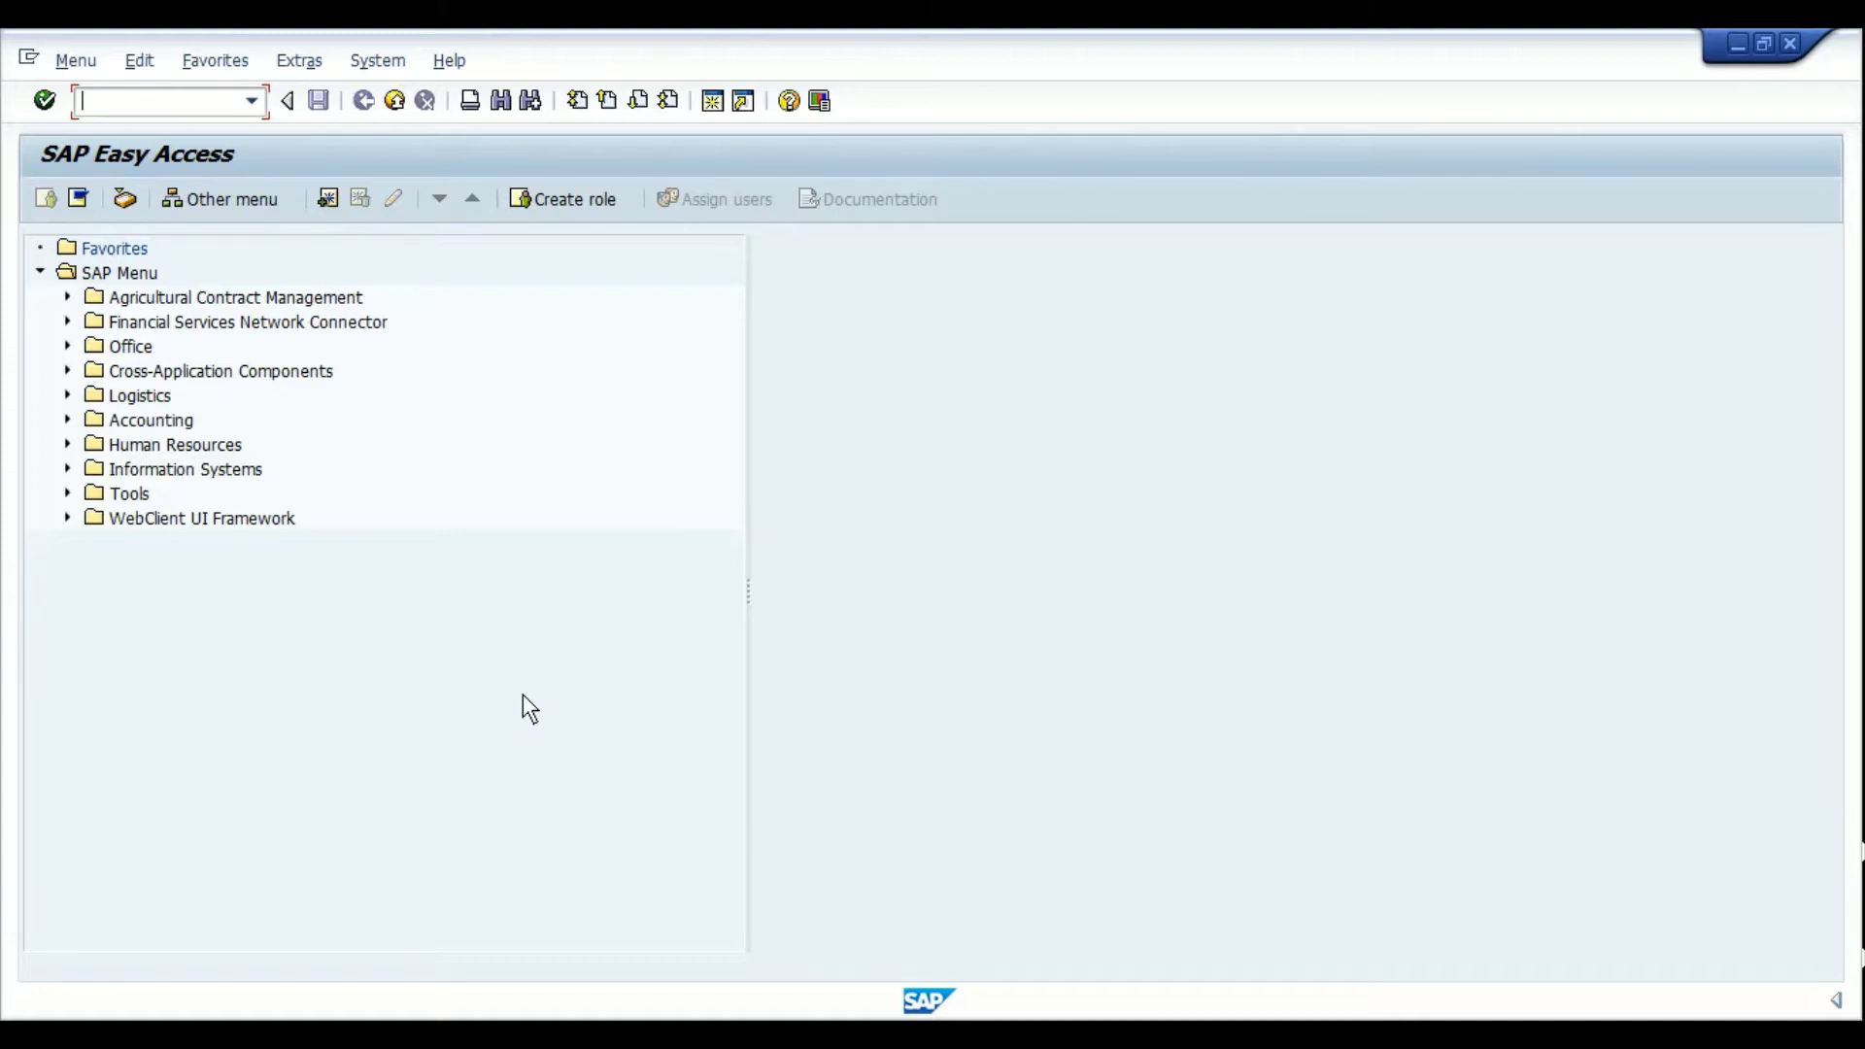
# Open the stock/requirements list for material T-RM306 in MRP area and plant 1000
pyautogui.write('AS01')
pyautogui.press('Return')
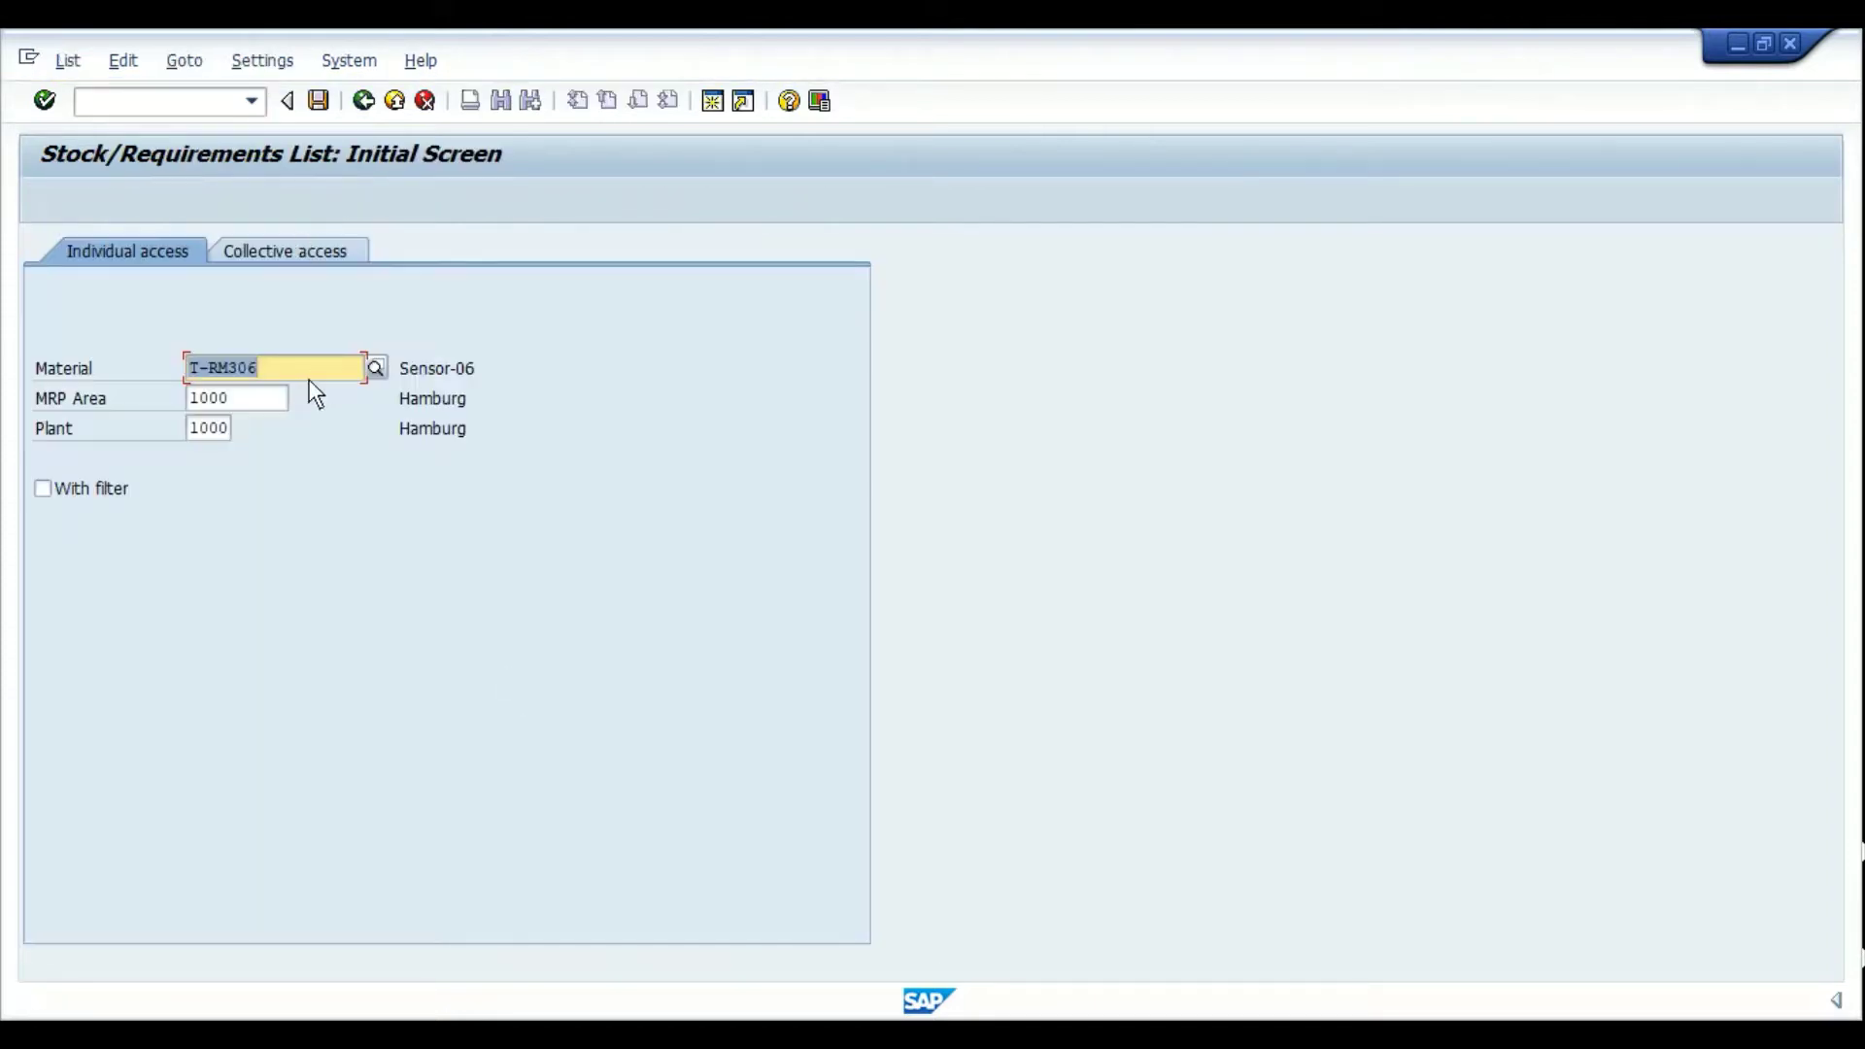
pyautogui.press('Return')
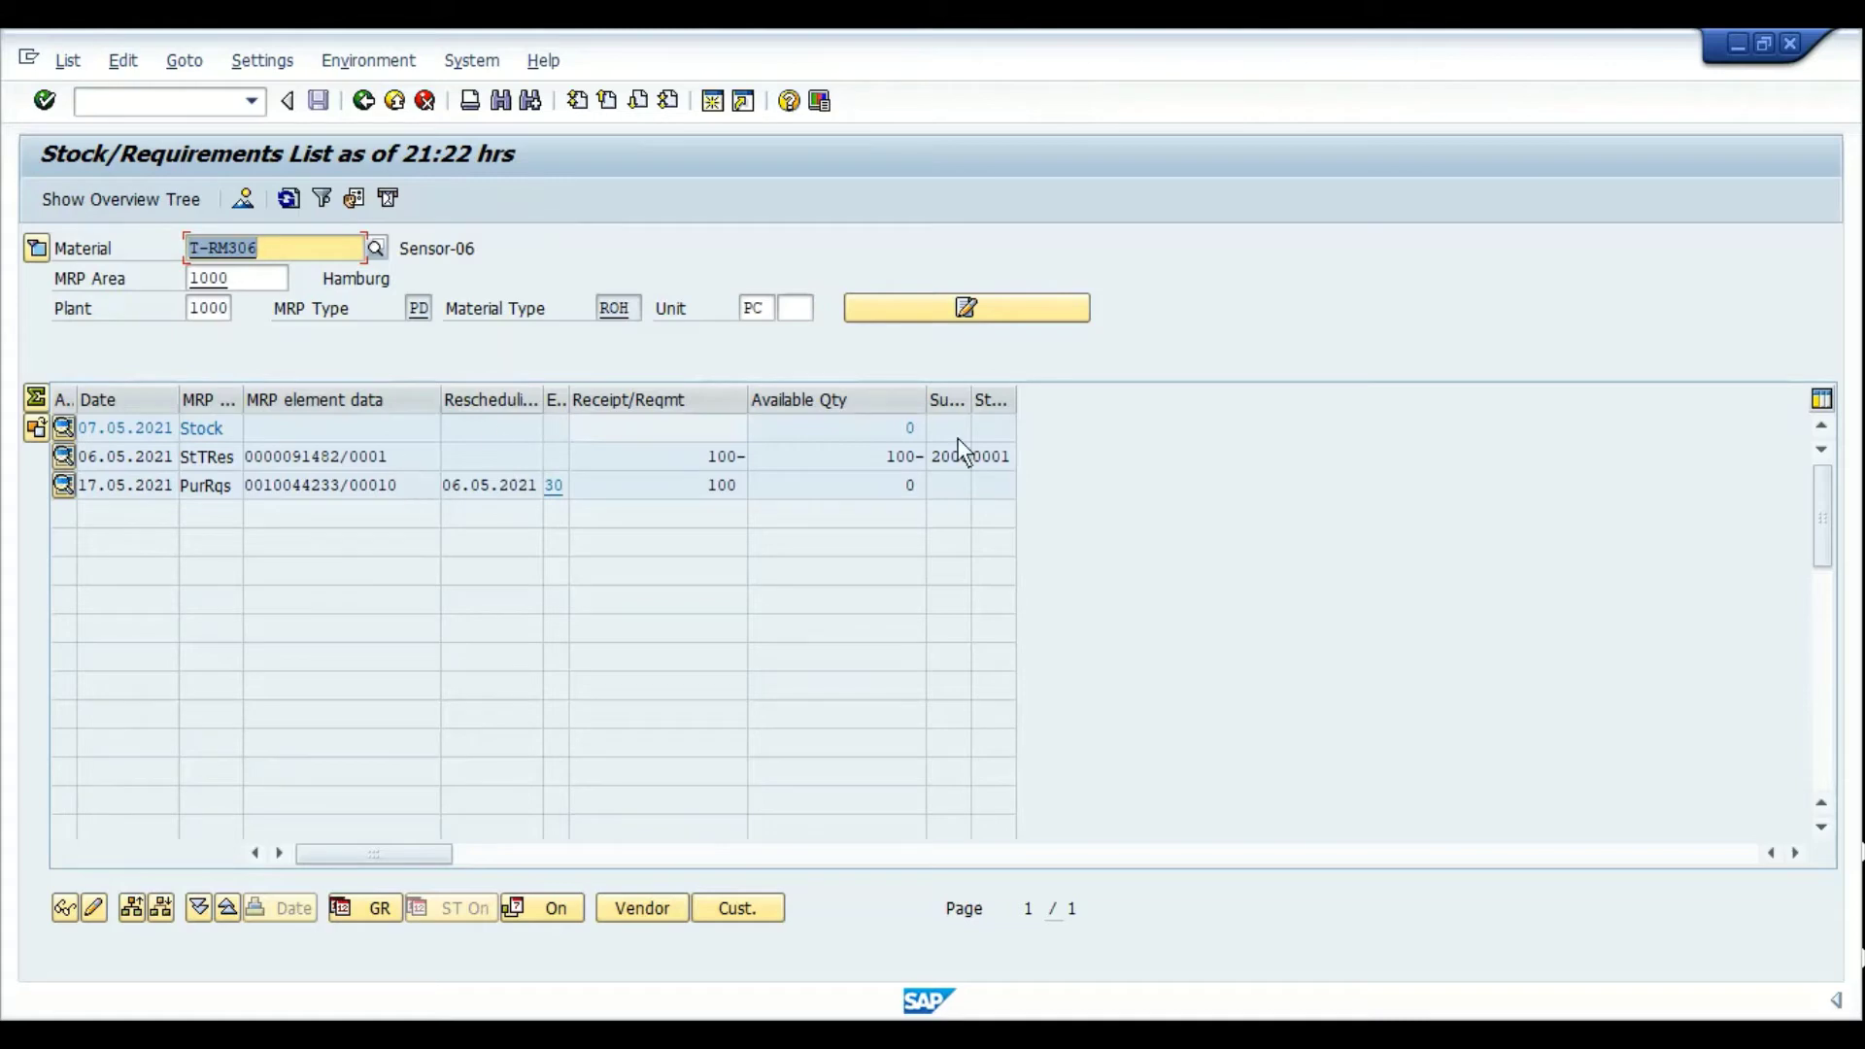
pyautogui.click(891, 430)
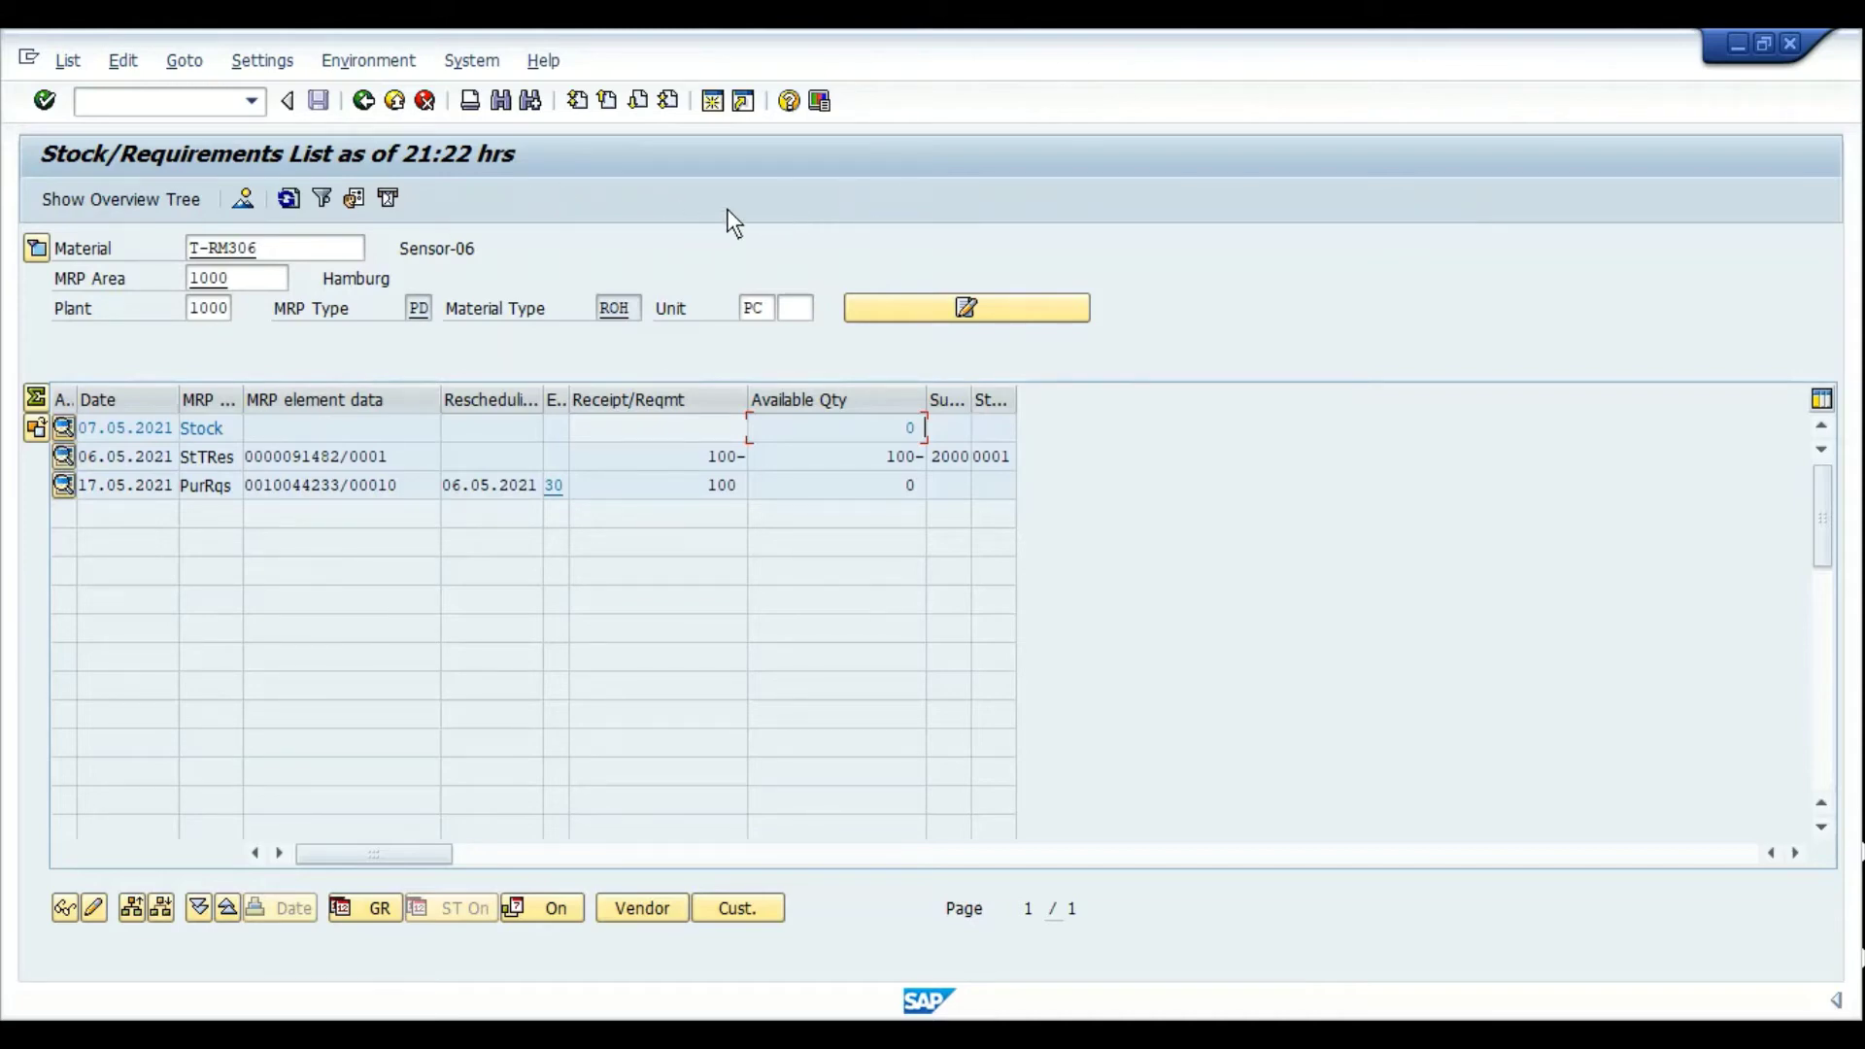
# Open the maintenance of own favorites from the stock/requirements list and start a new entry
pyautogui.click(412, 67)
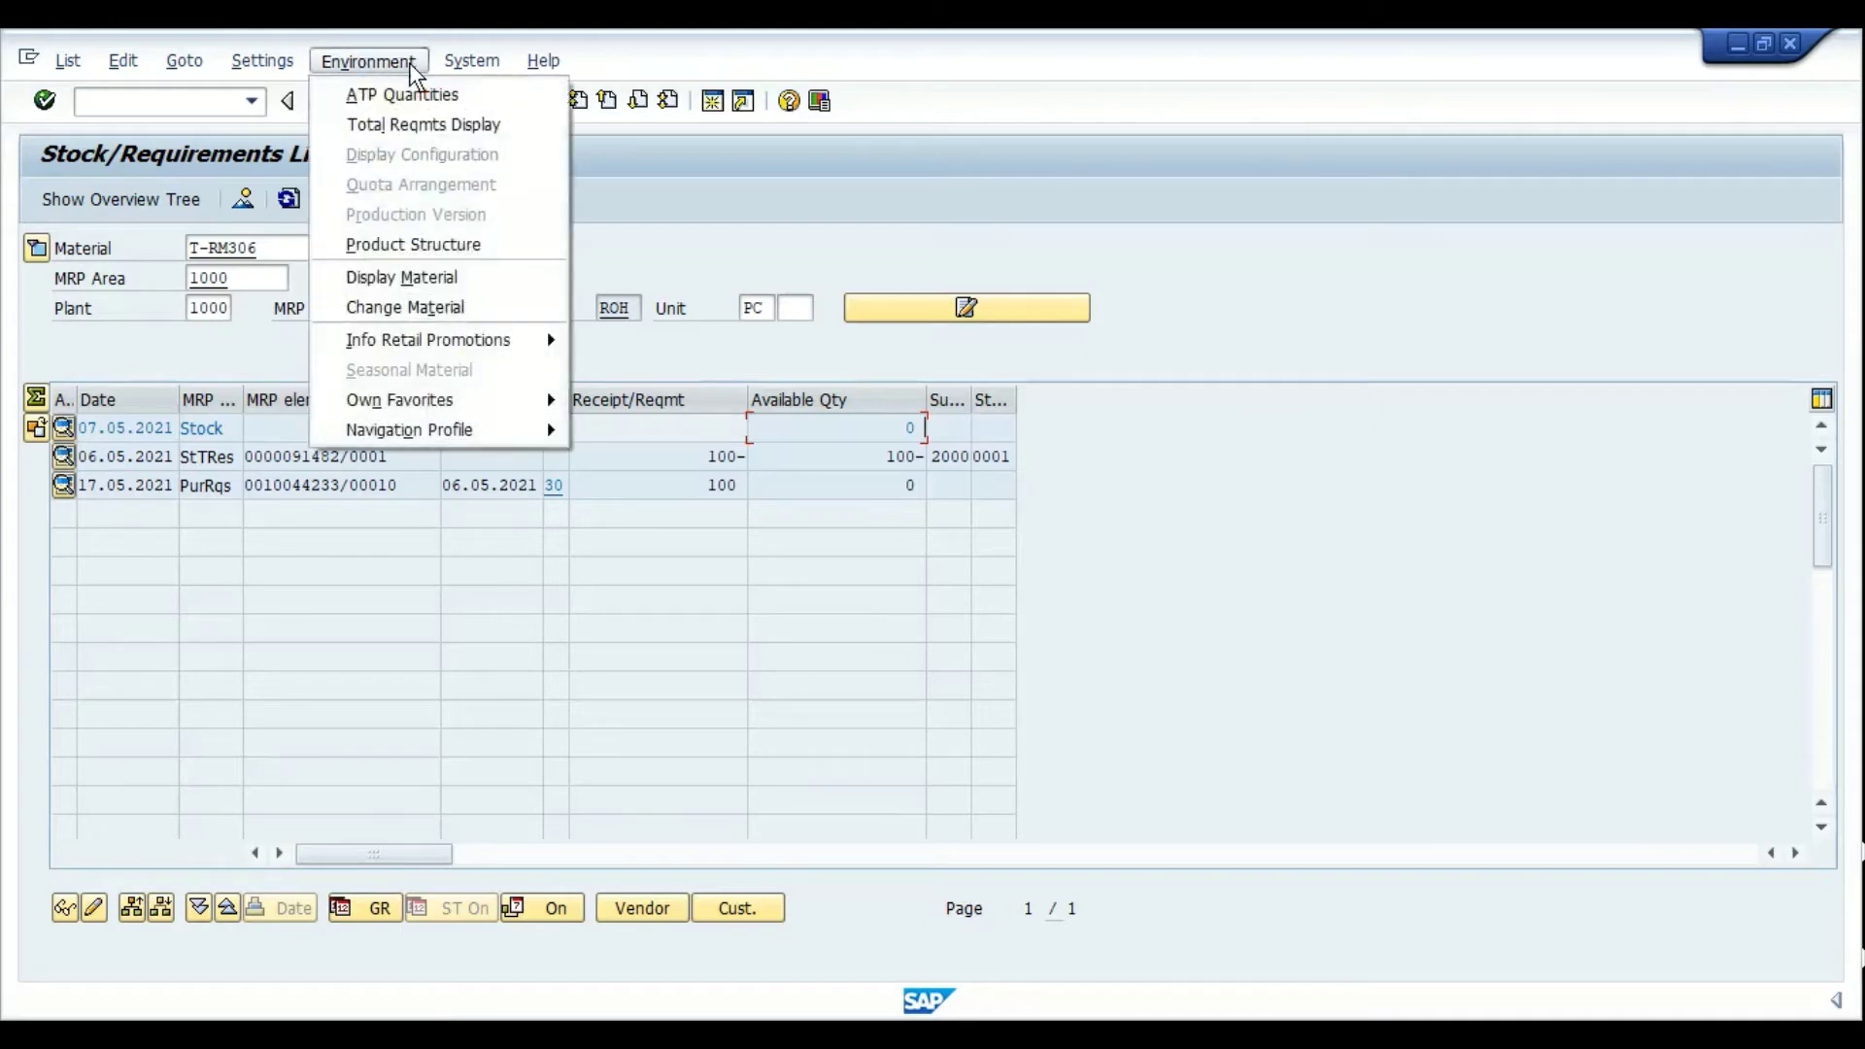
pyautogui.moveTo(485, 406)
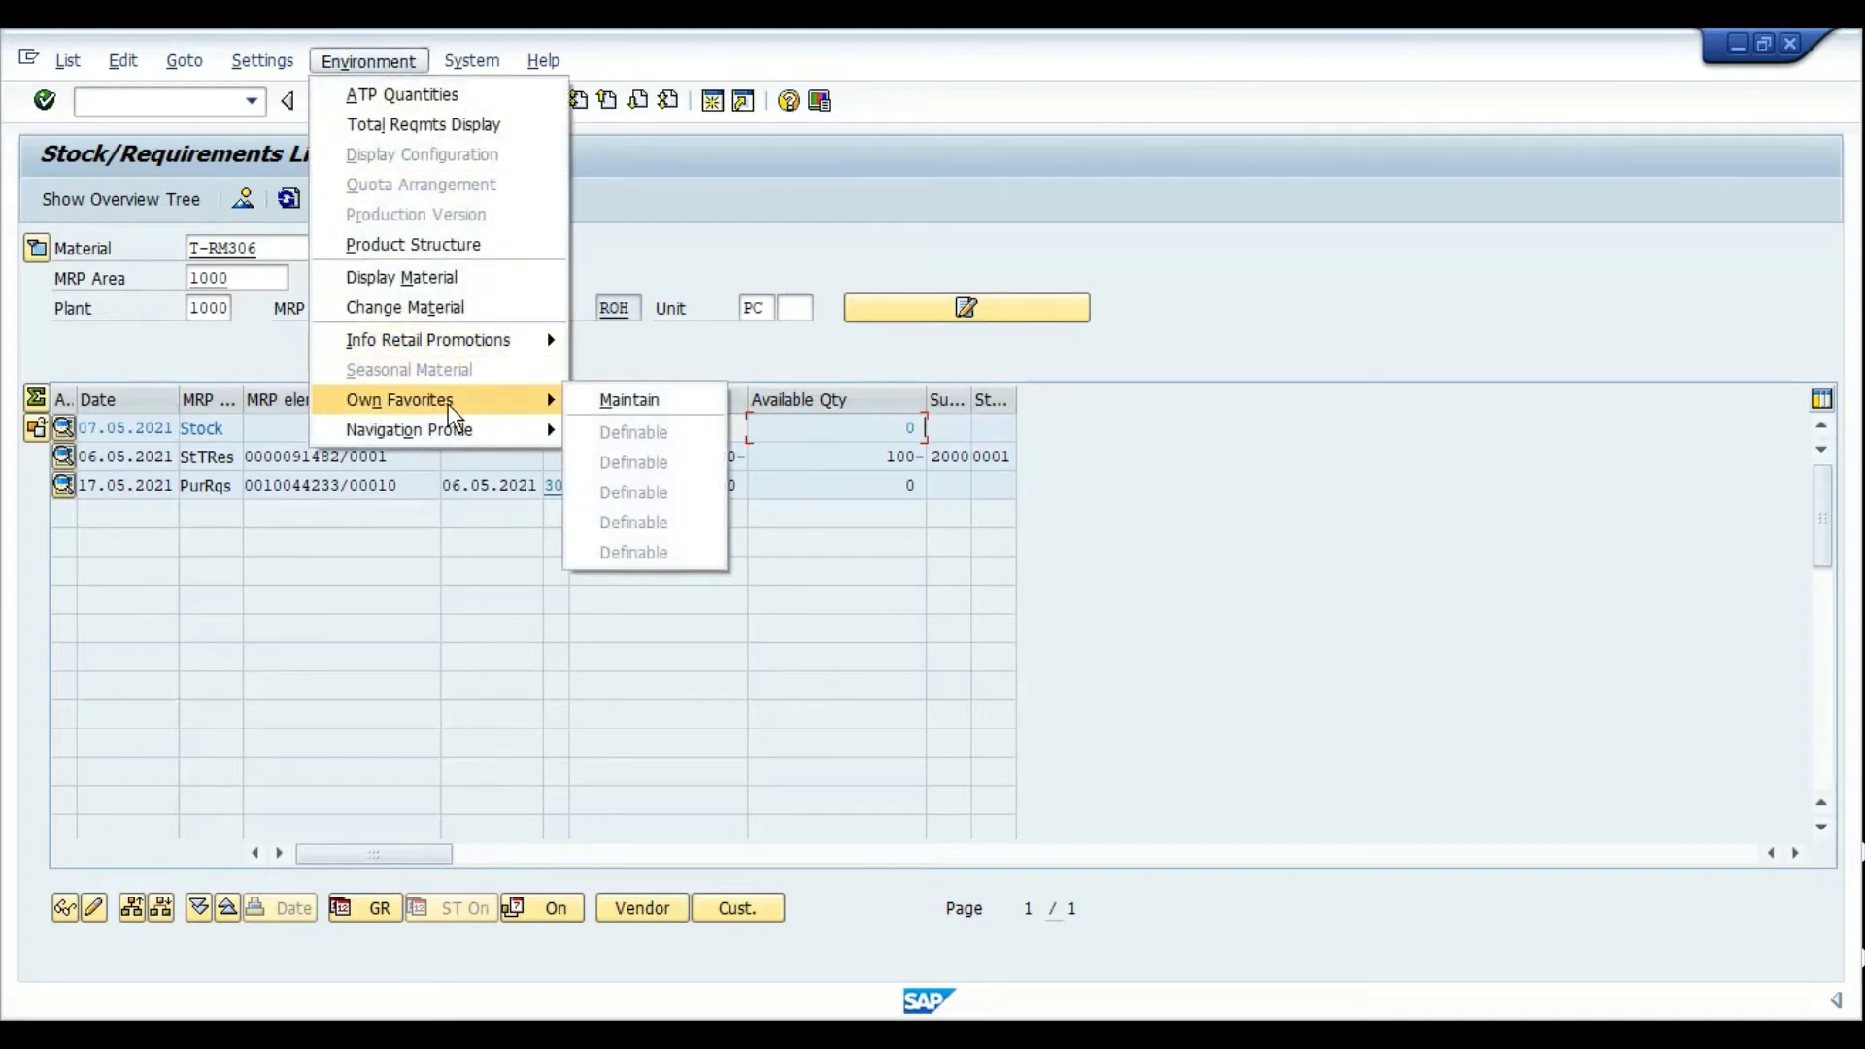
pyautogui.click(602, 402)
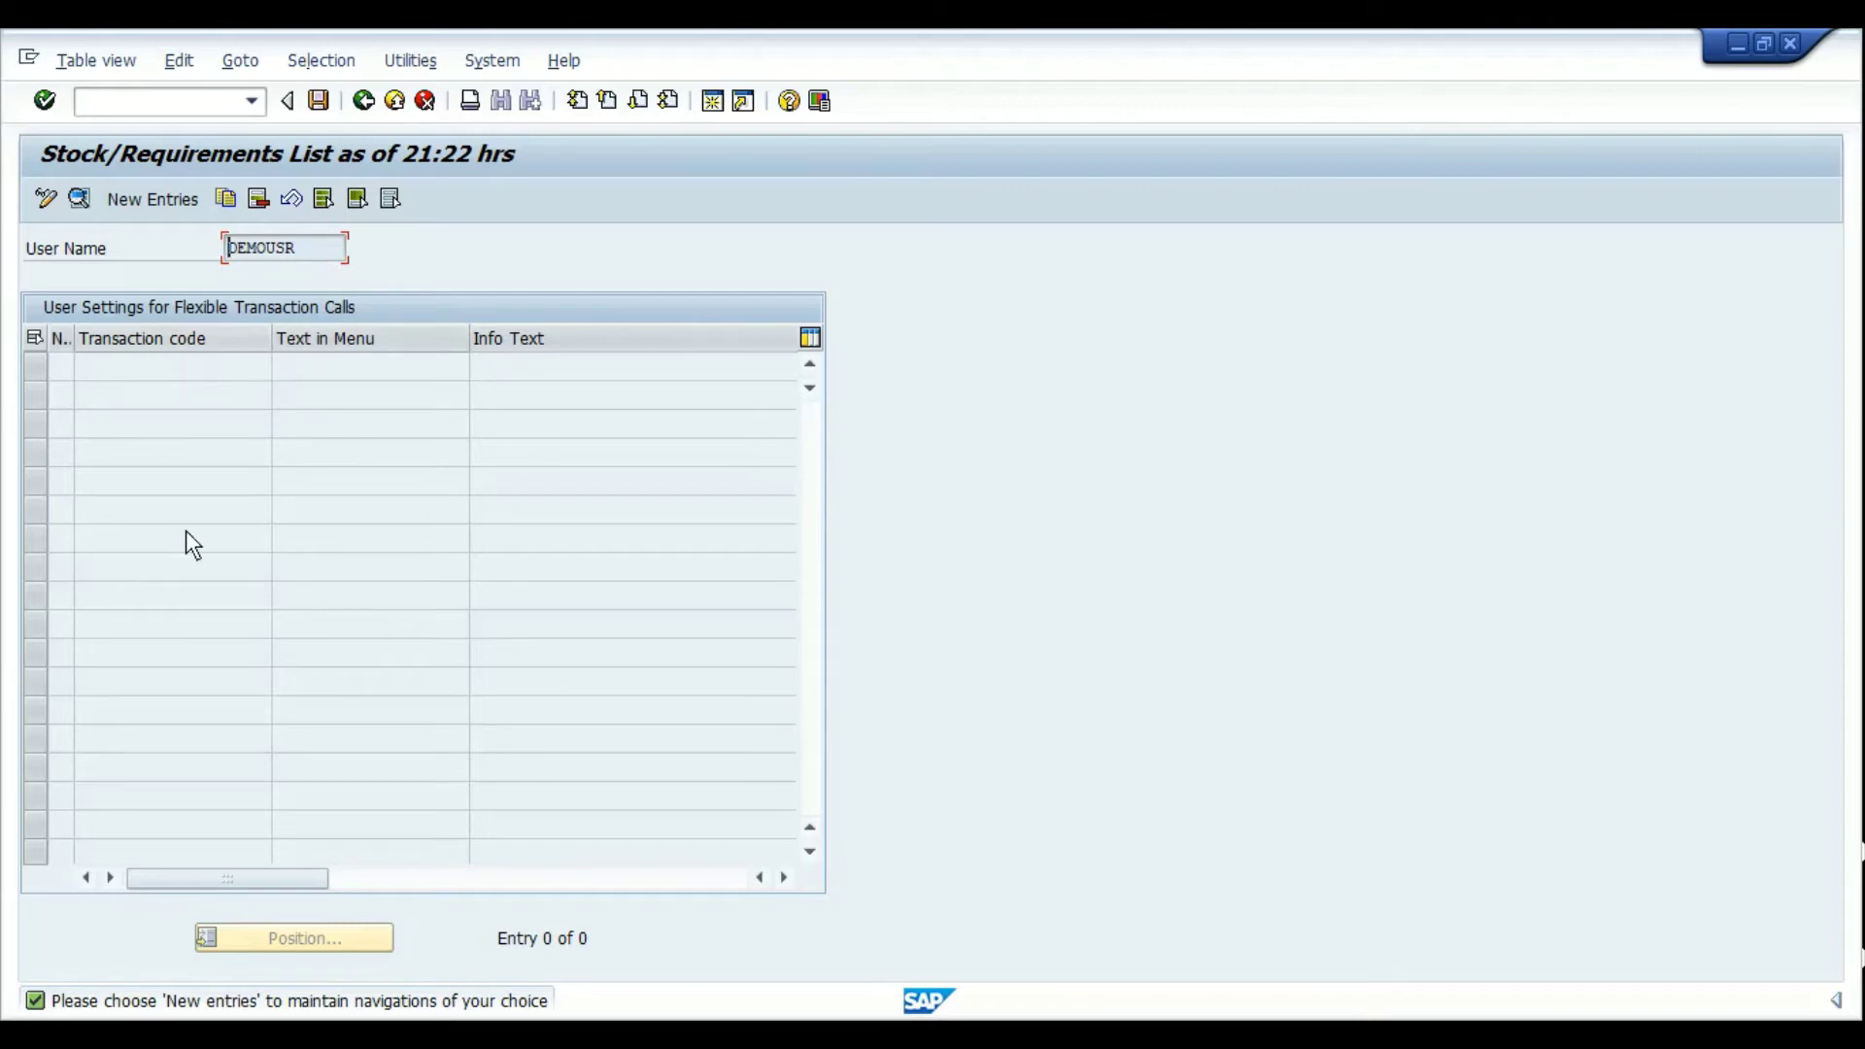
pyautogui.click(151, 202)
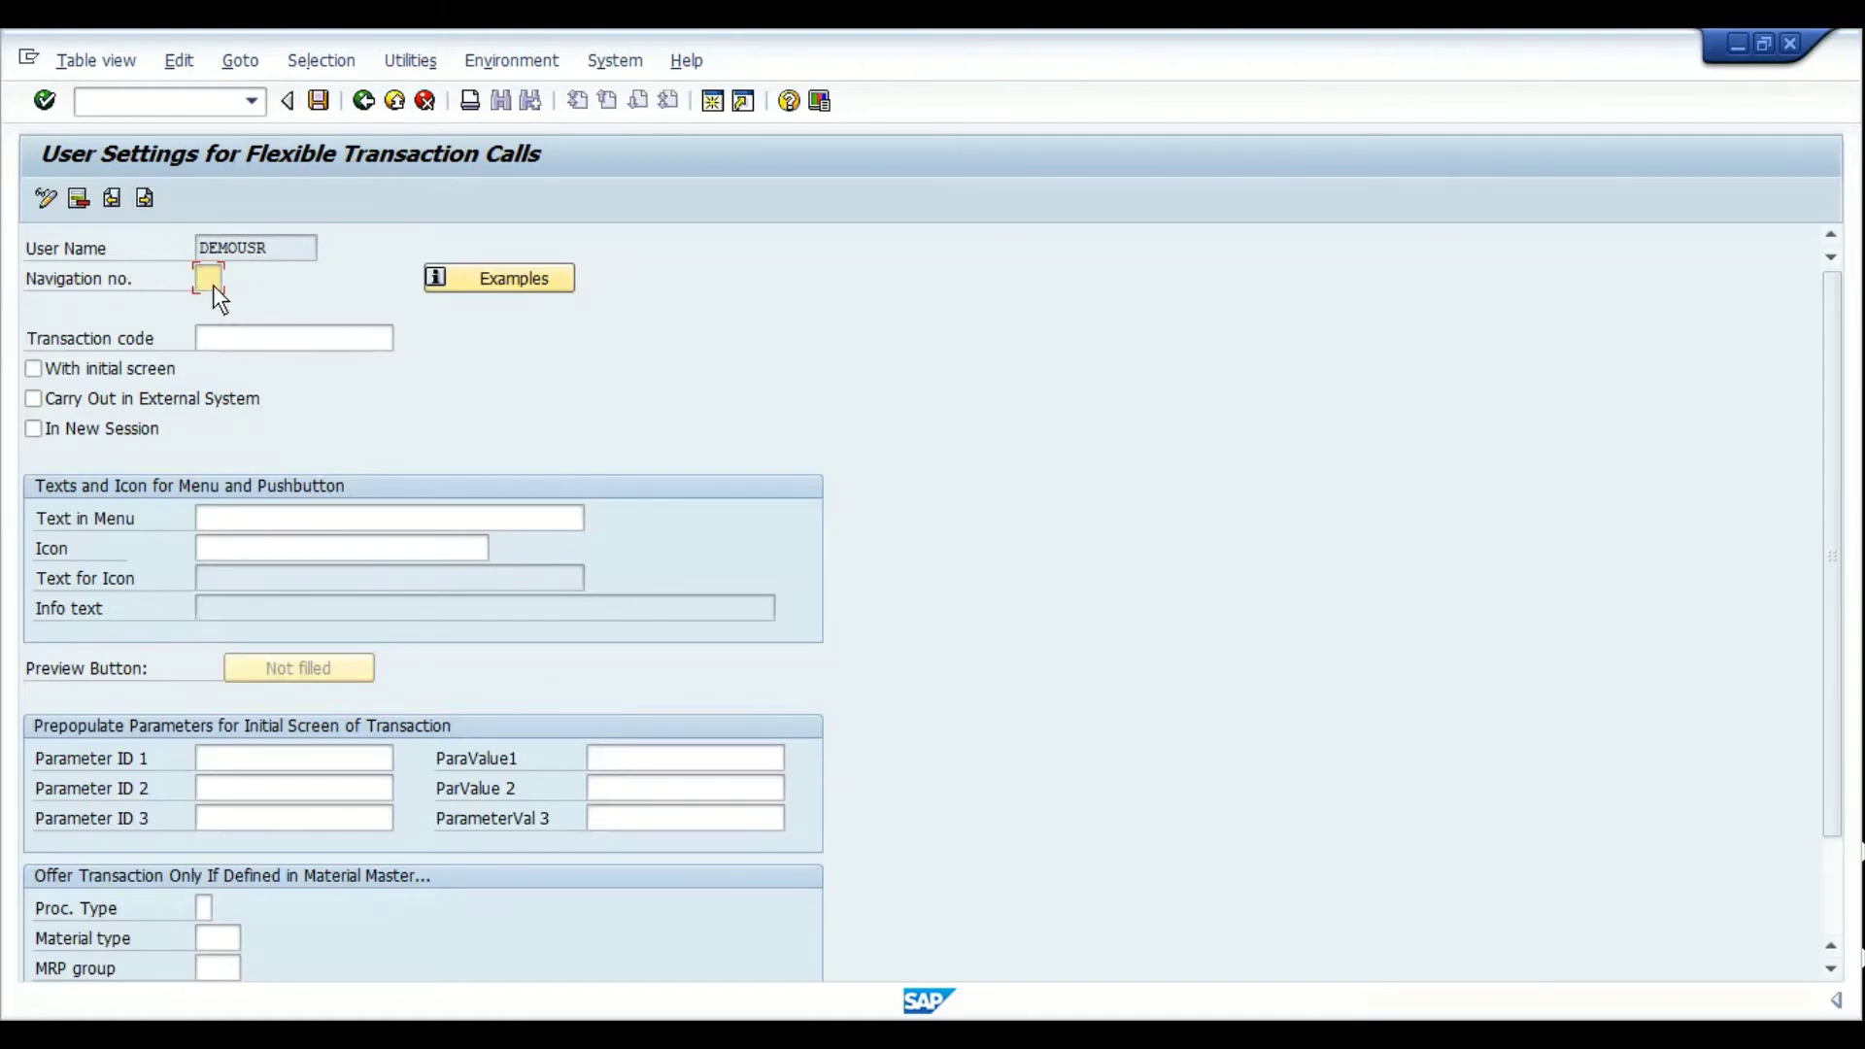
# Give the new entry navigation number 1 and transaction code MD02
pyautogui.click(260, 340)
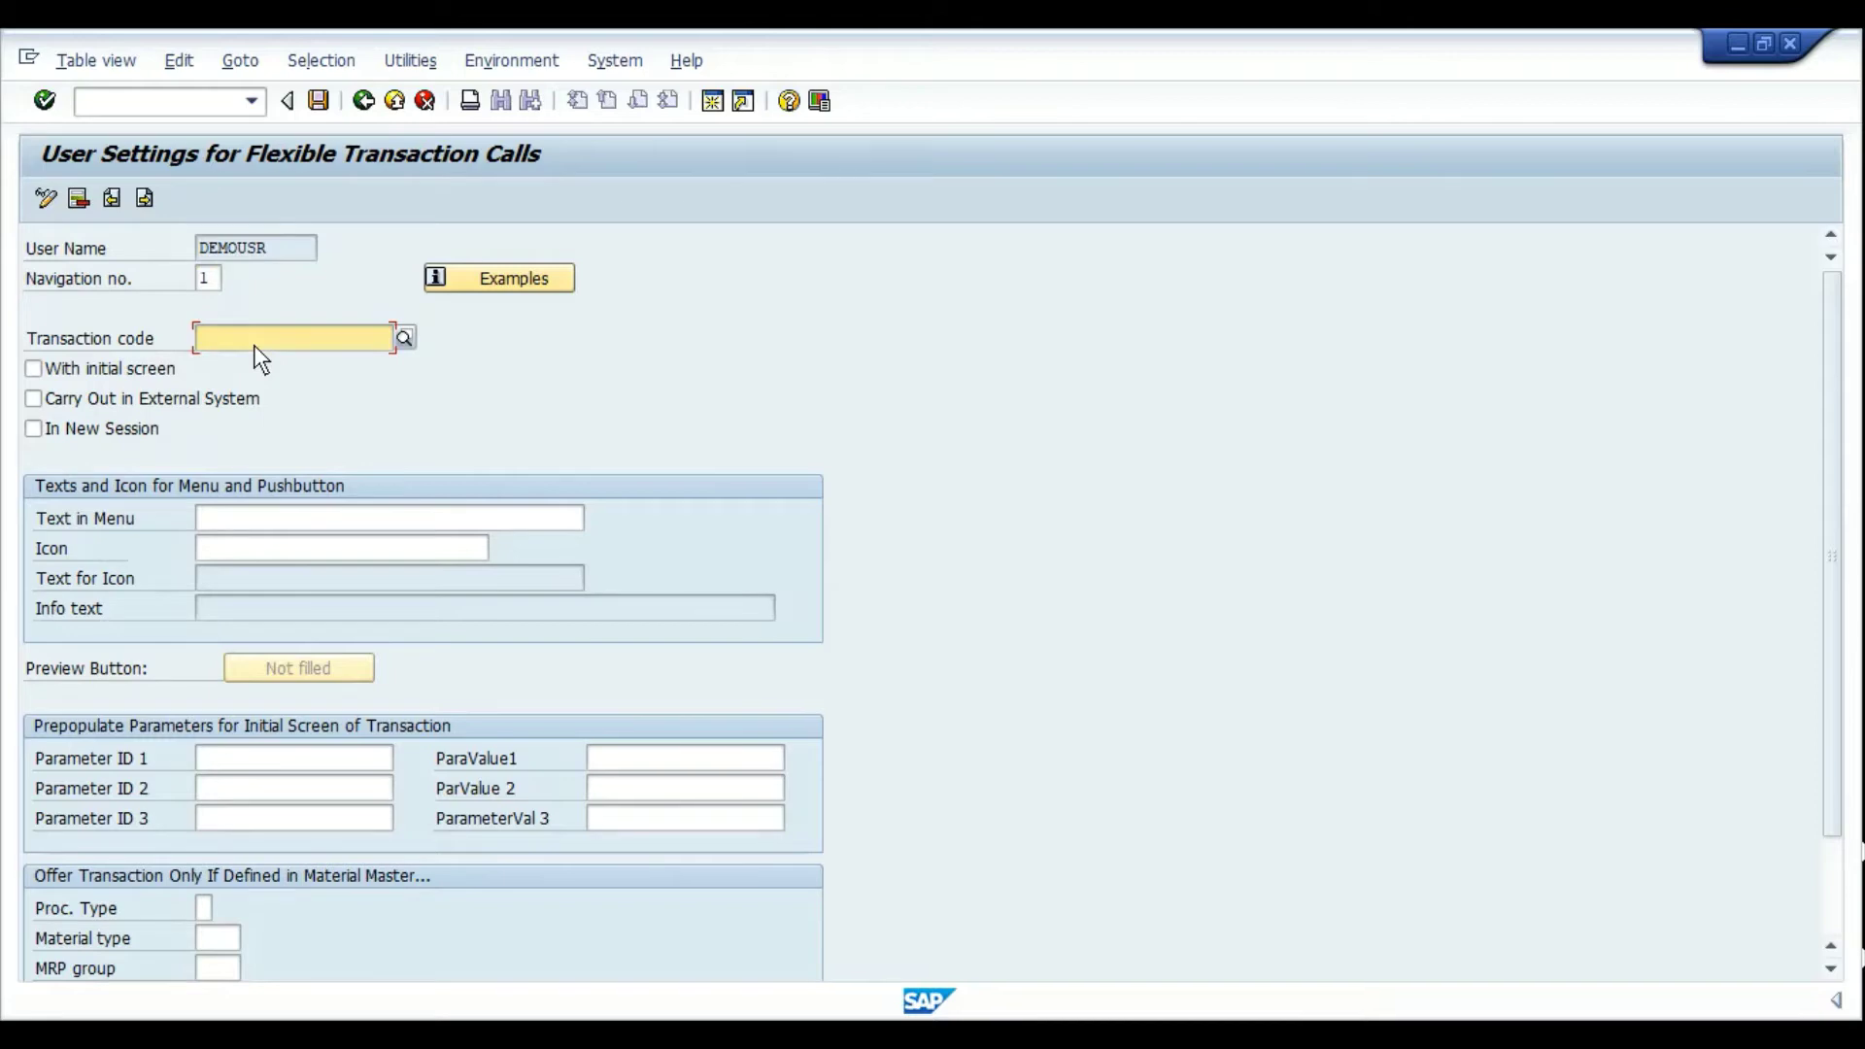
pyautogui.write('MM03')
pyautogui.write('MD02')
pyautogui.press('Tab')
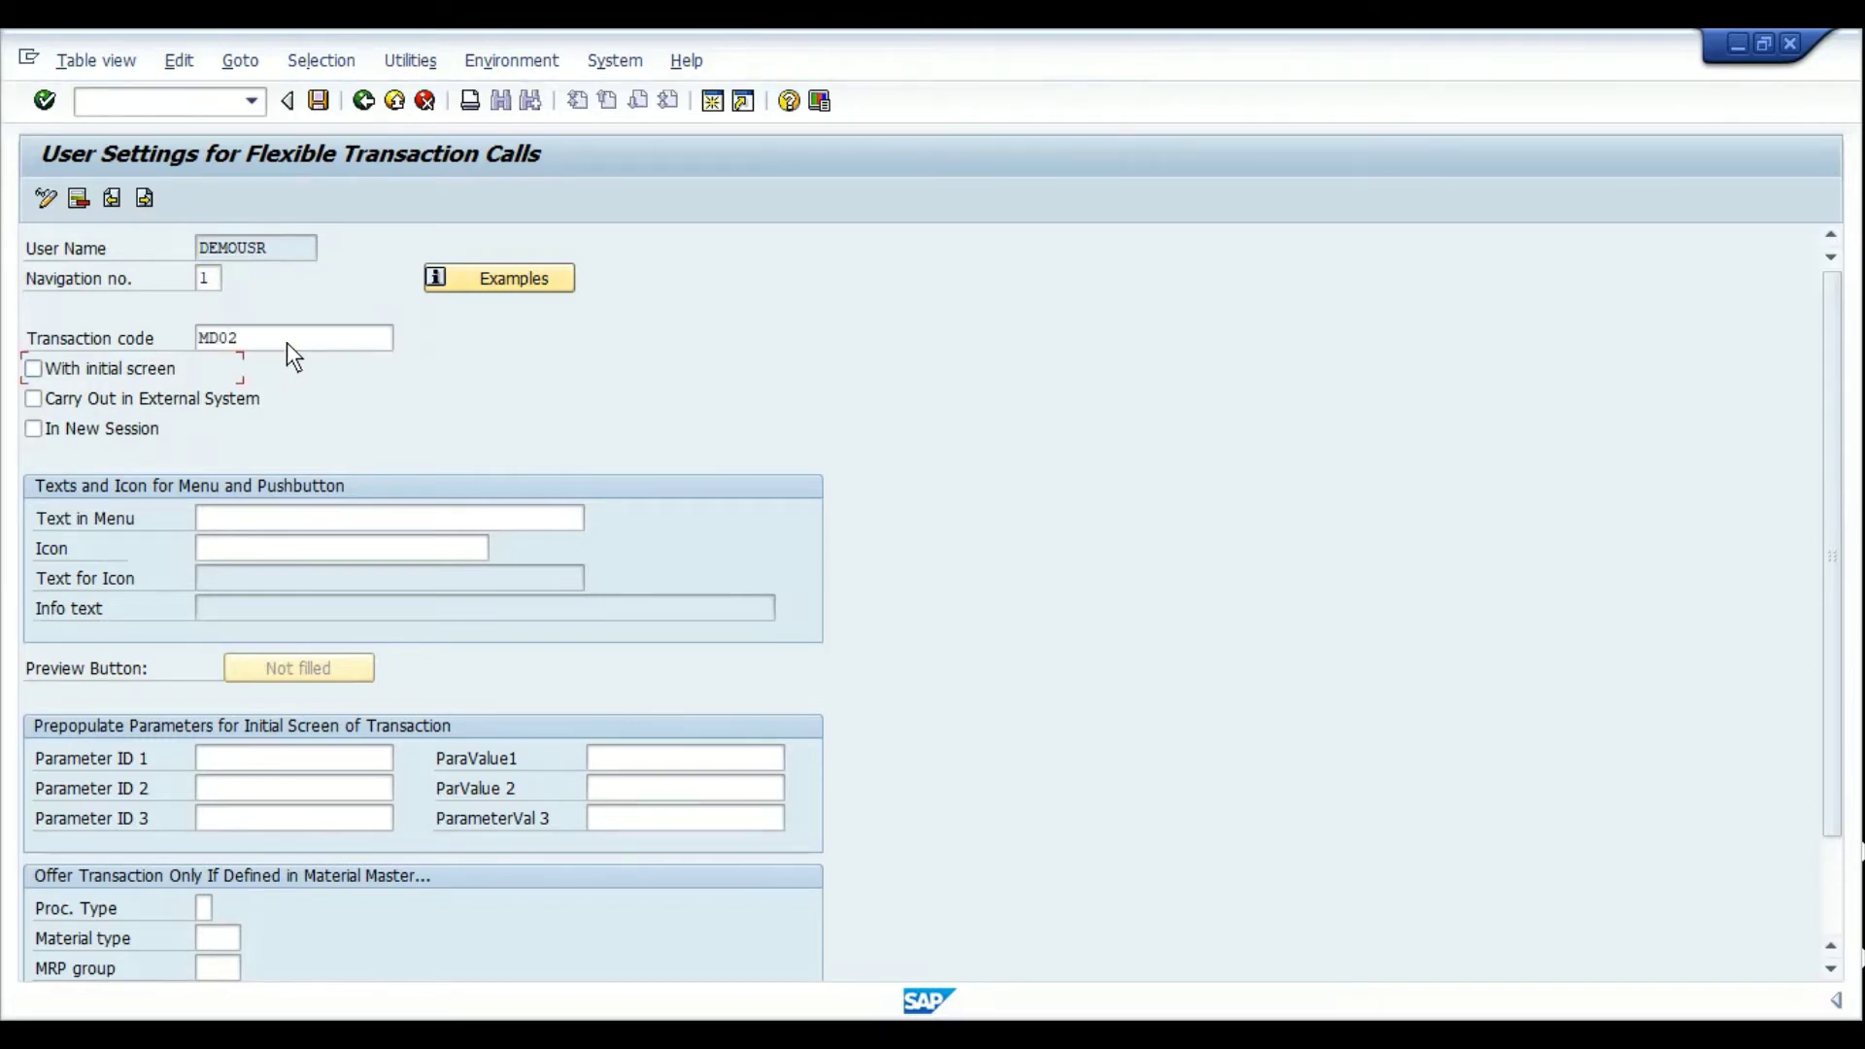
# Set the menu text of the MD02 entry to MRP
pyautogui.click(271, 512)
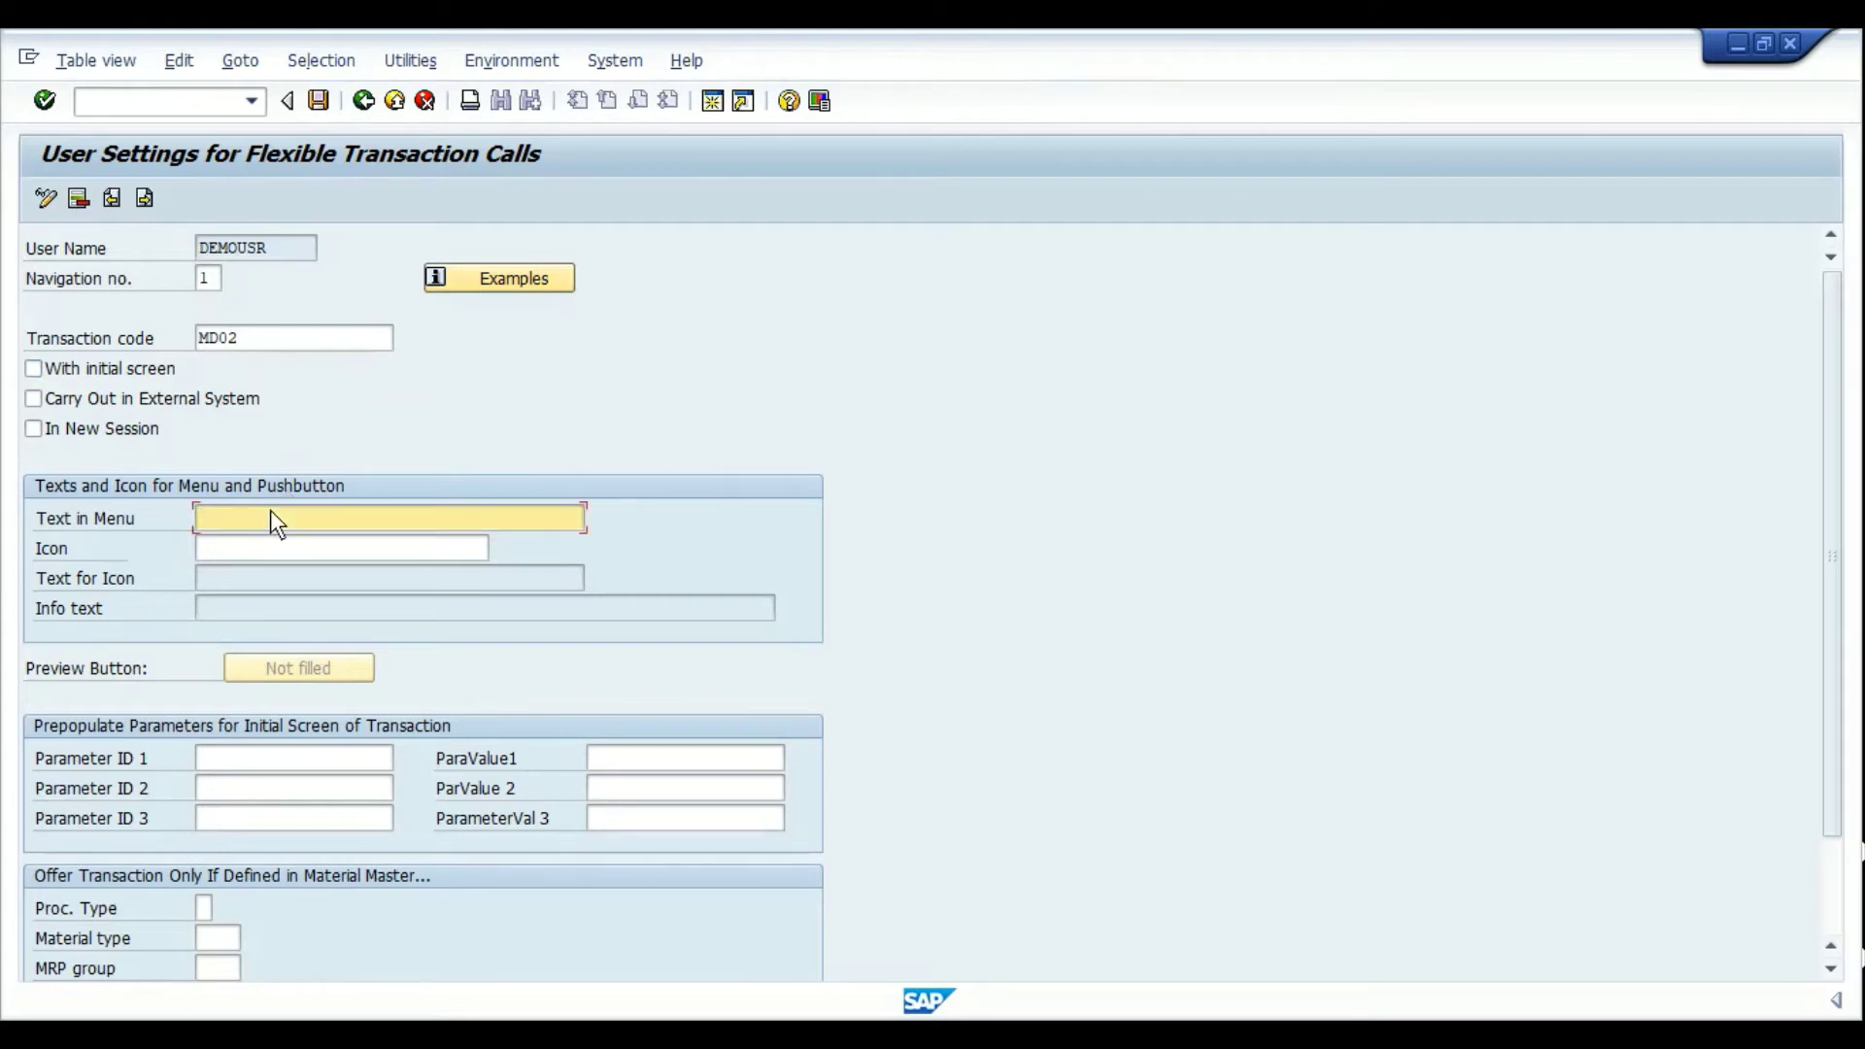
pyautogui.write('mrp')
pyautogui.press('BackSpace')
pyautogui.press('BackSpace')
pyautogui.press('BackSpace')
pyautogui.write('M')
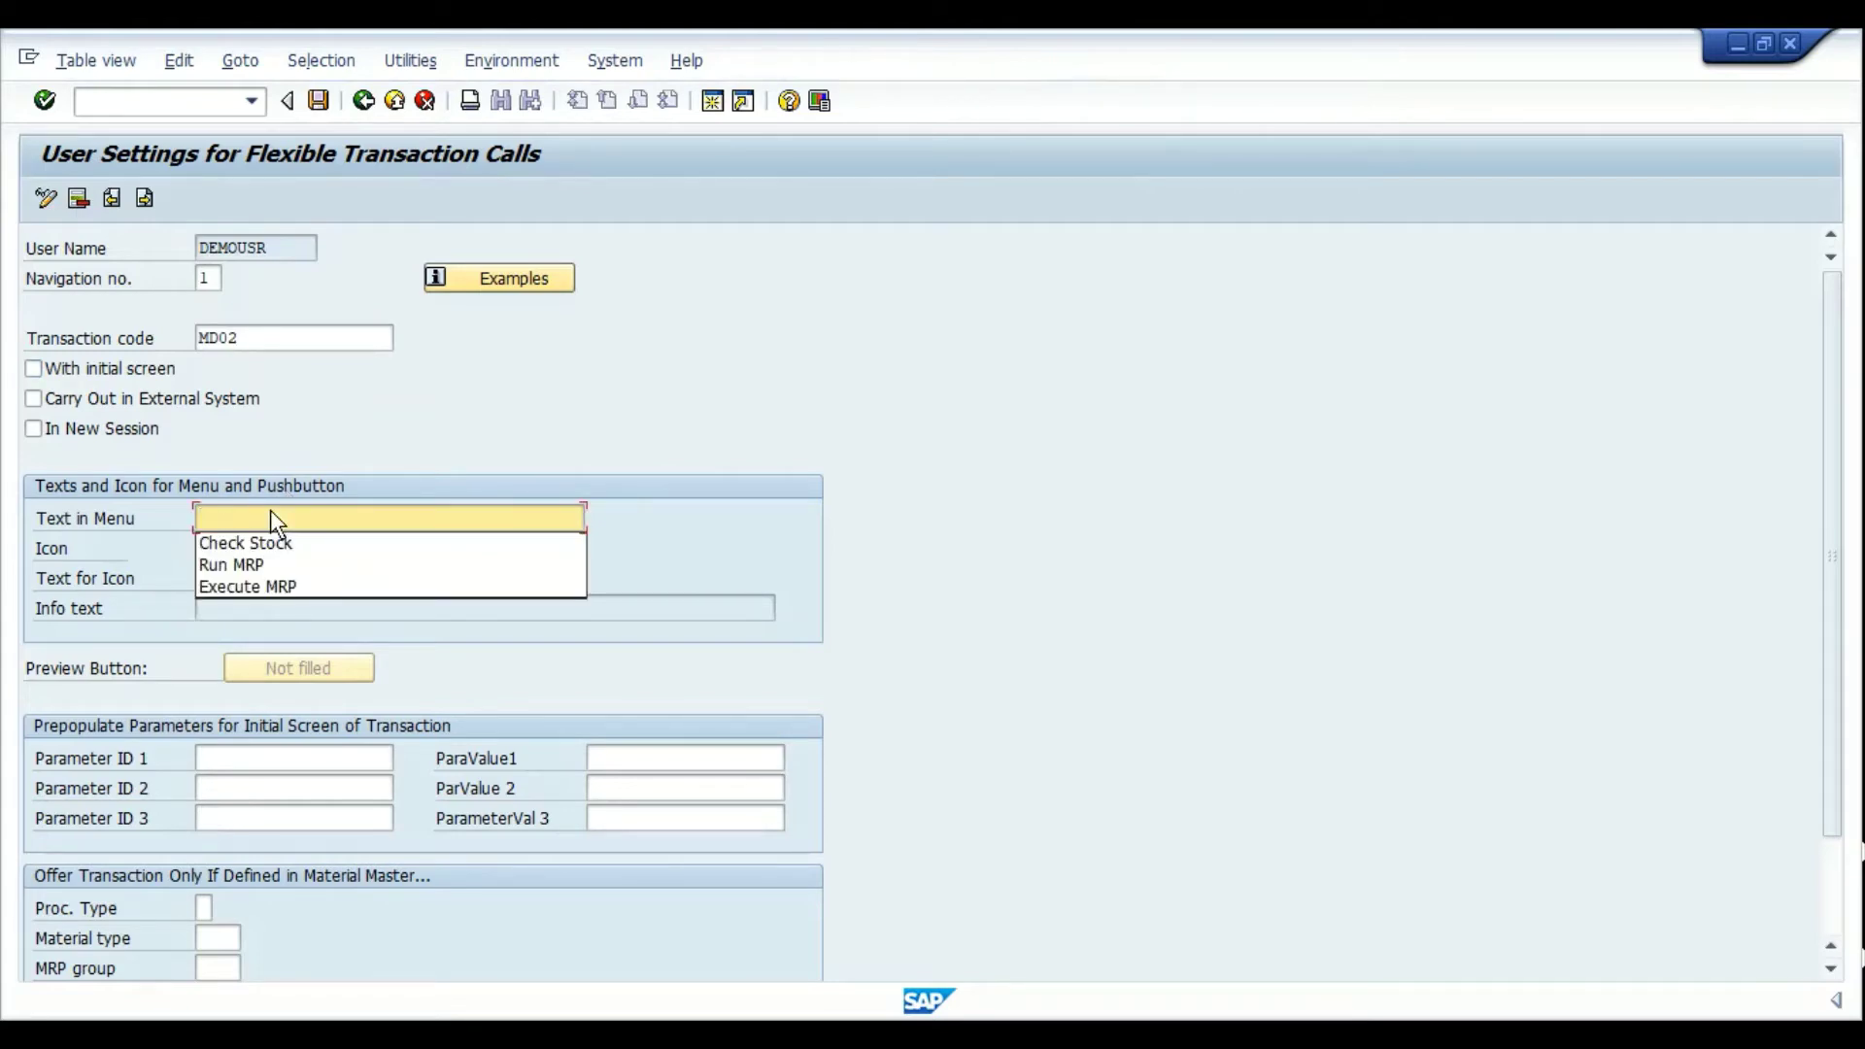
pyautogui.press('Escape')
pyautogui.write('RP')
pyautogui.press('Tab')
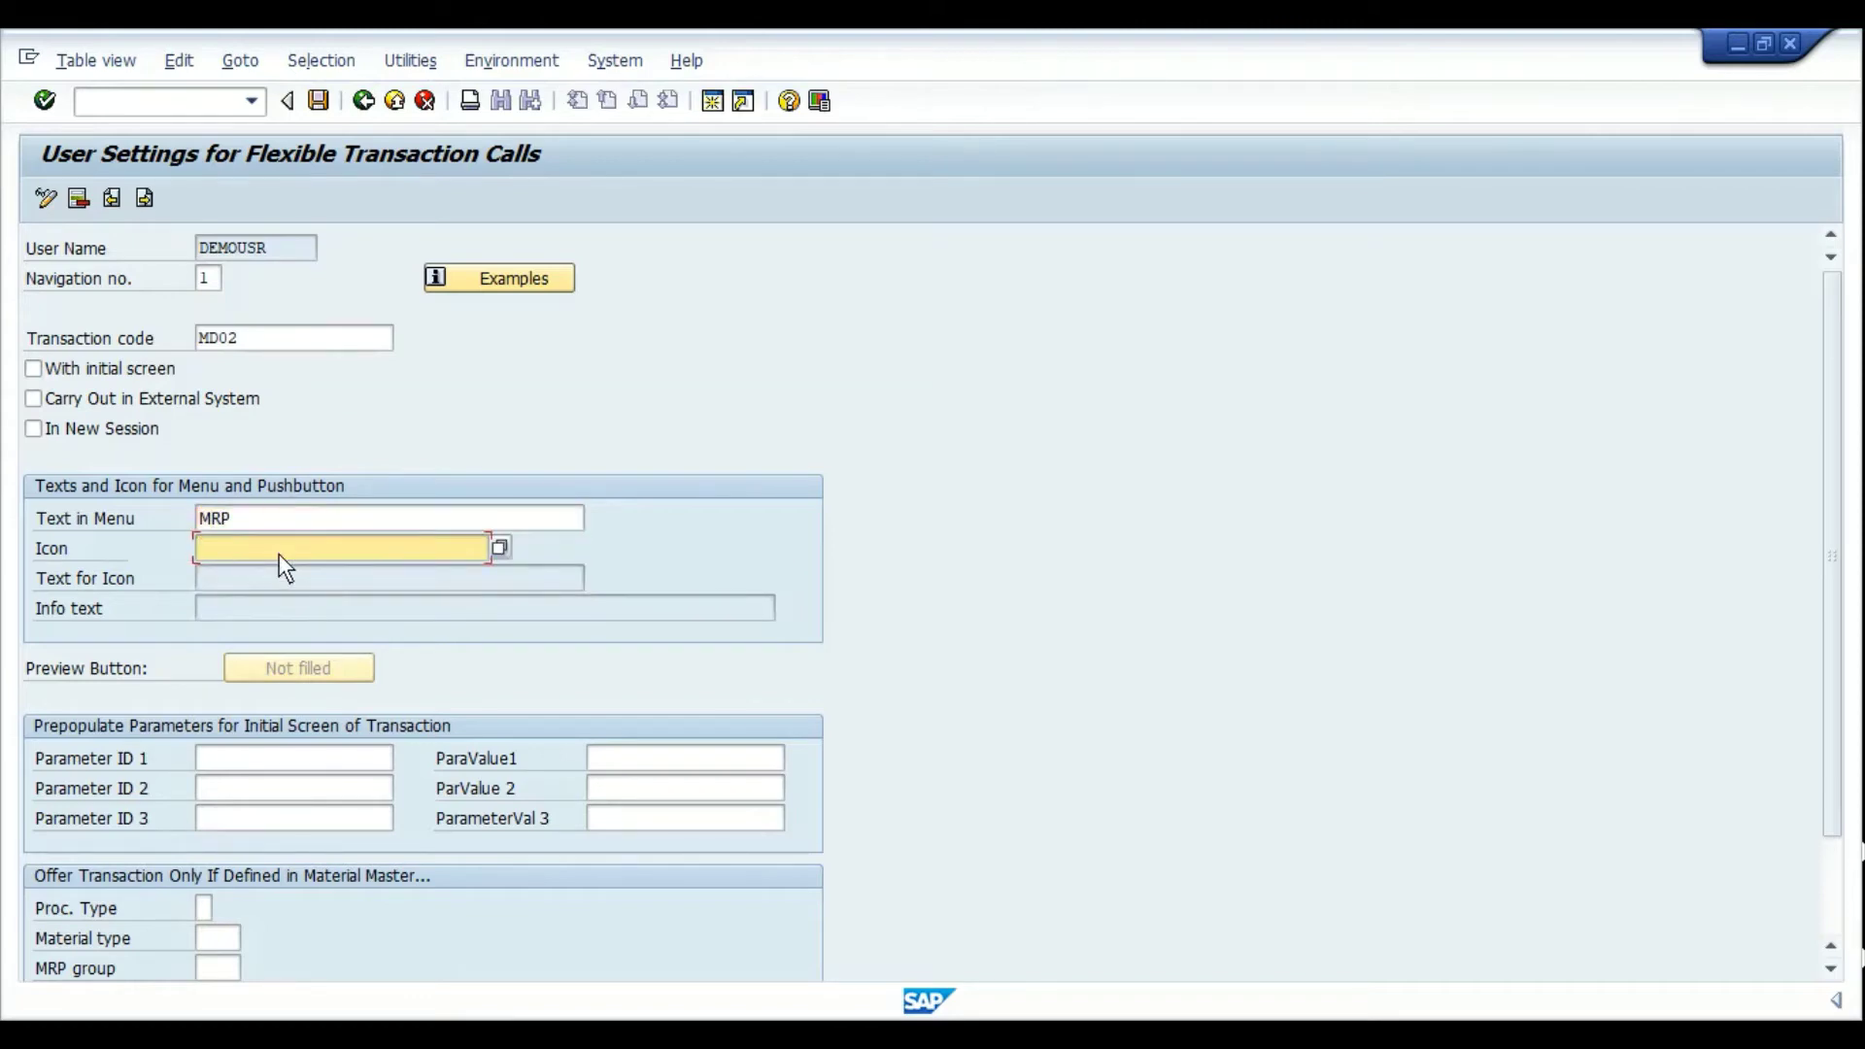
# Choose ICON_COLOR from the system icons as the icon of the MD02 entry
pyautogui.press('F4')
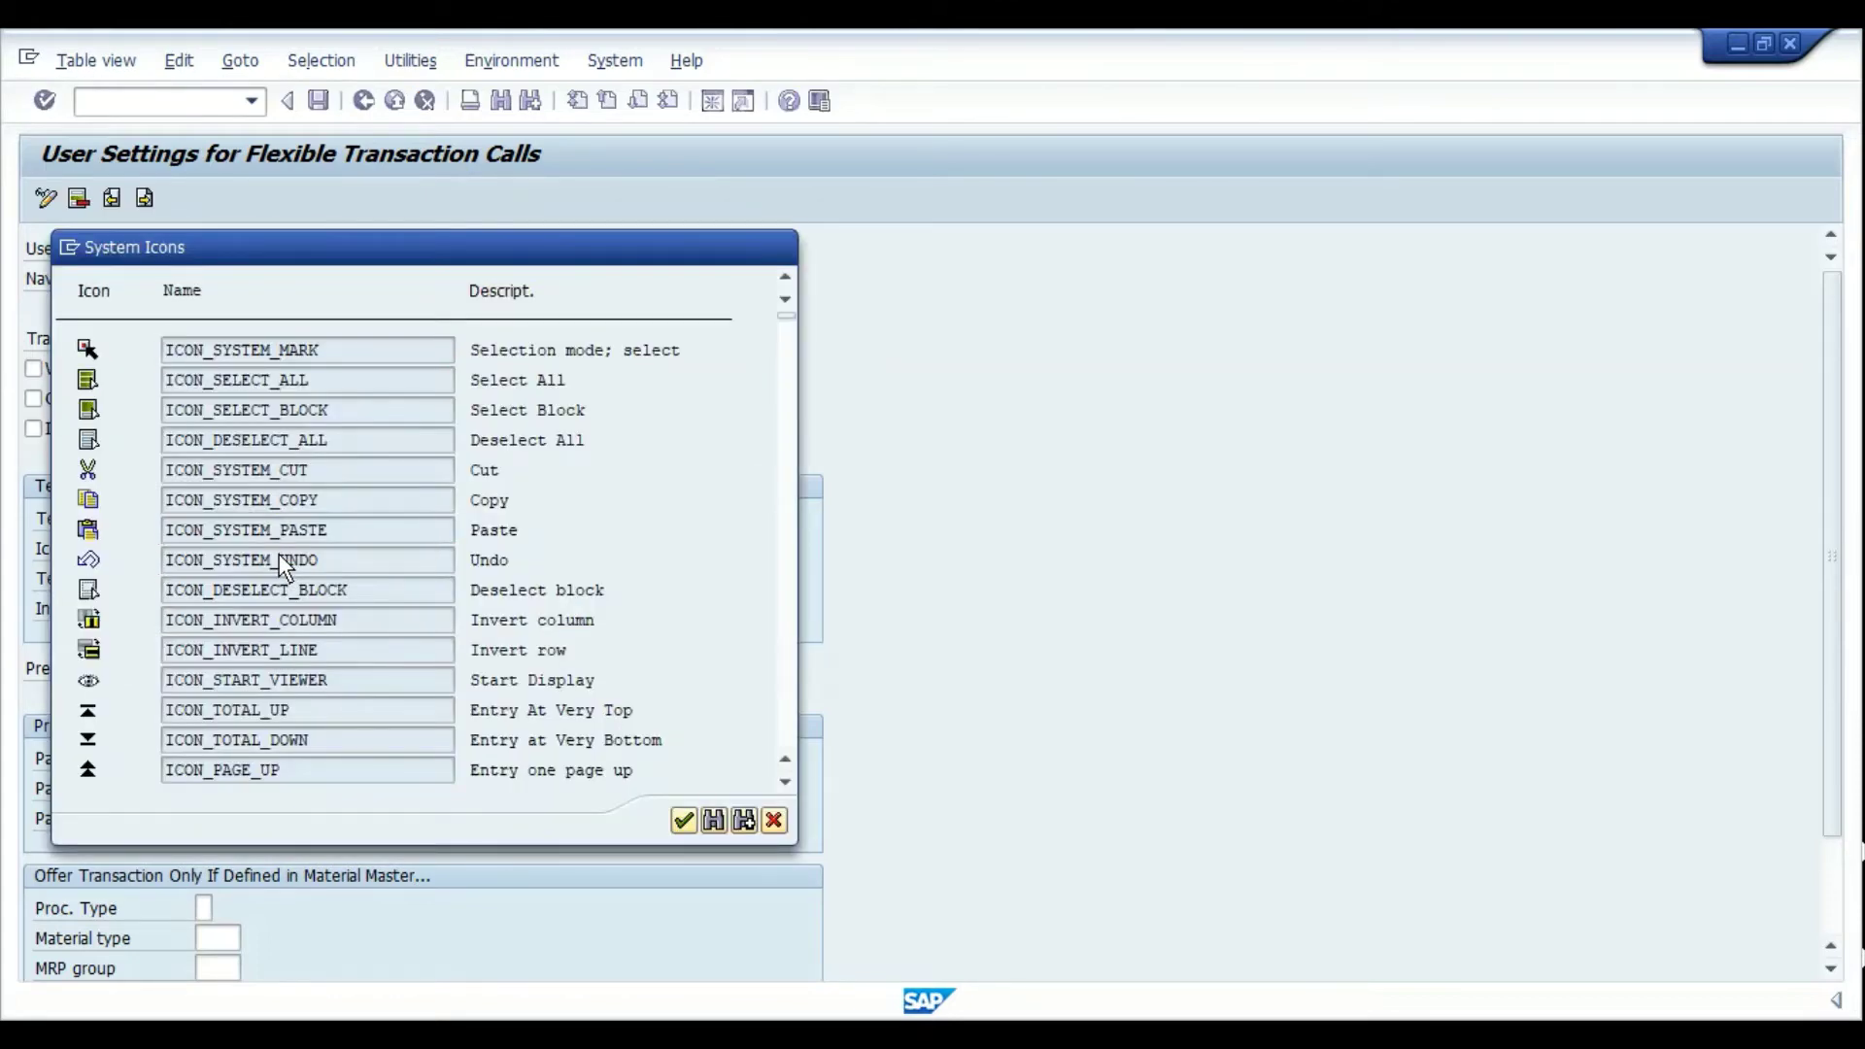
pyautogui.press('pagedown')
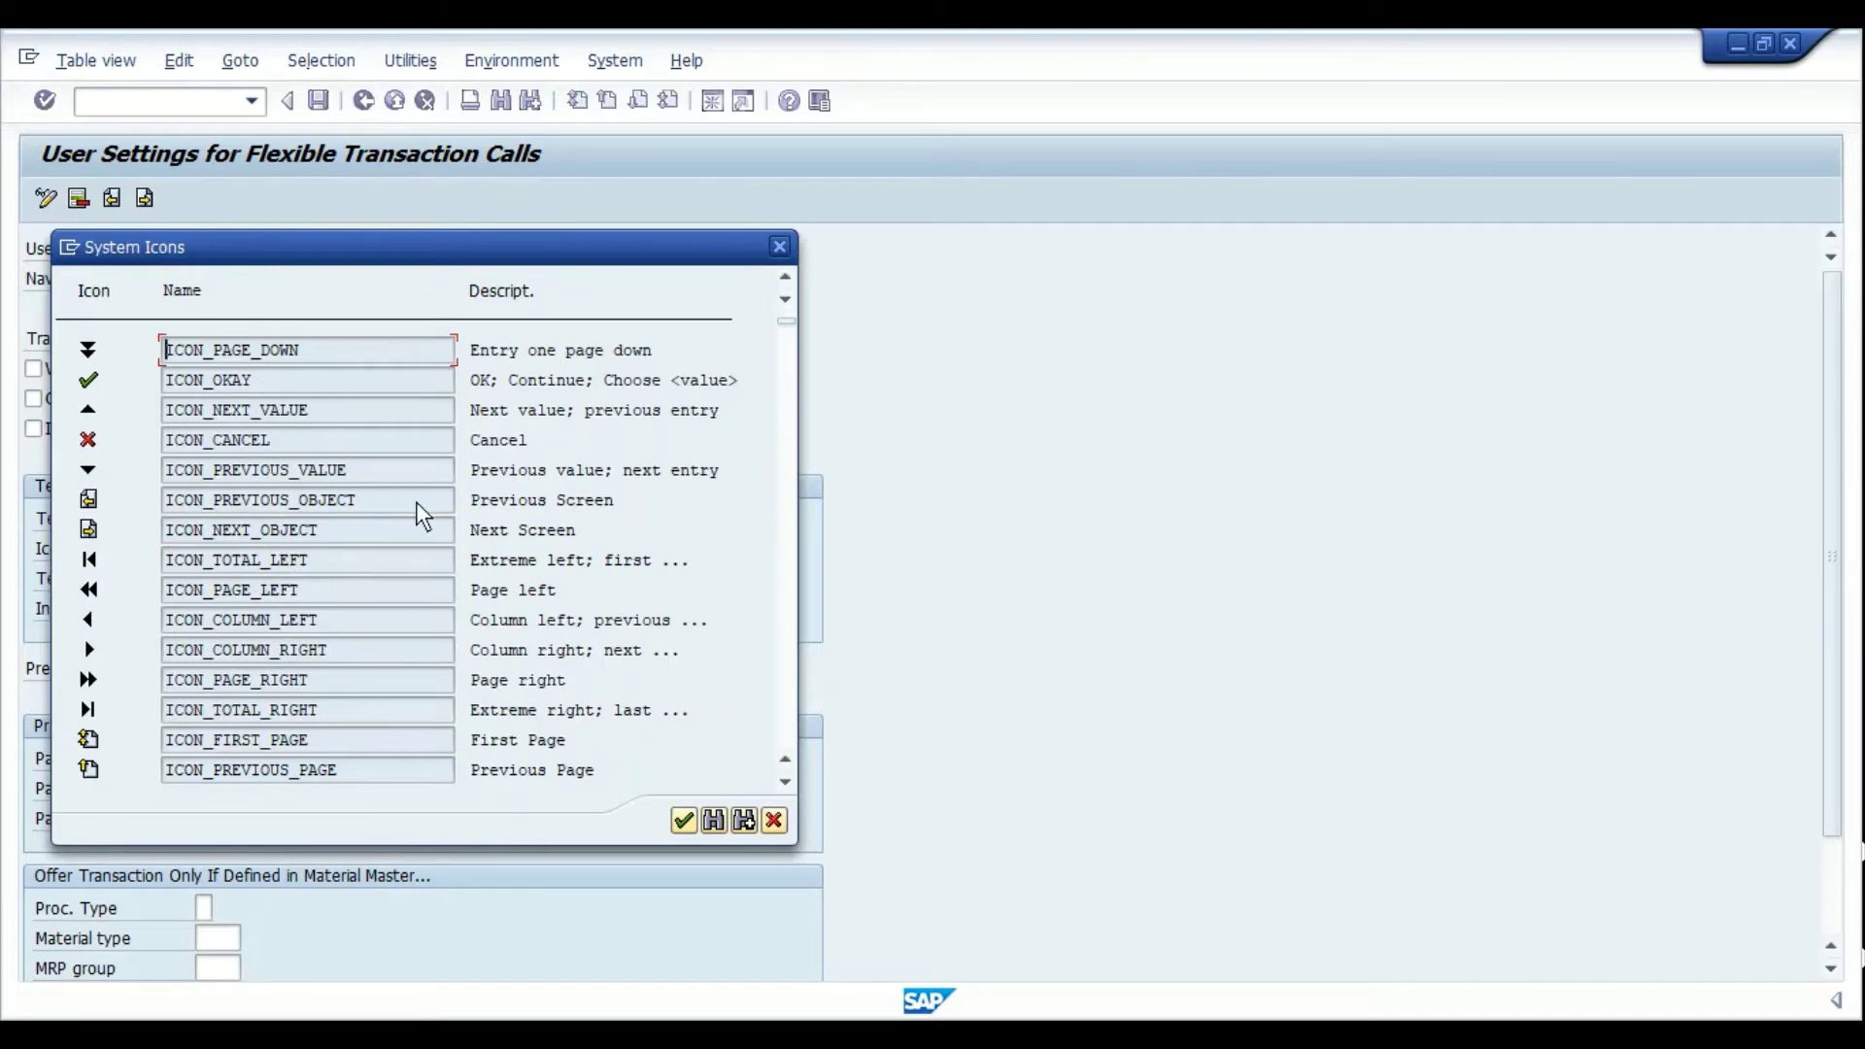
pyautogui.press('pageup')
pyautogui.press('pagedown')
pyautogui.press('pagedown')
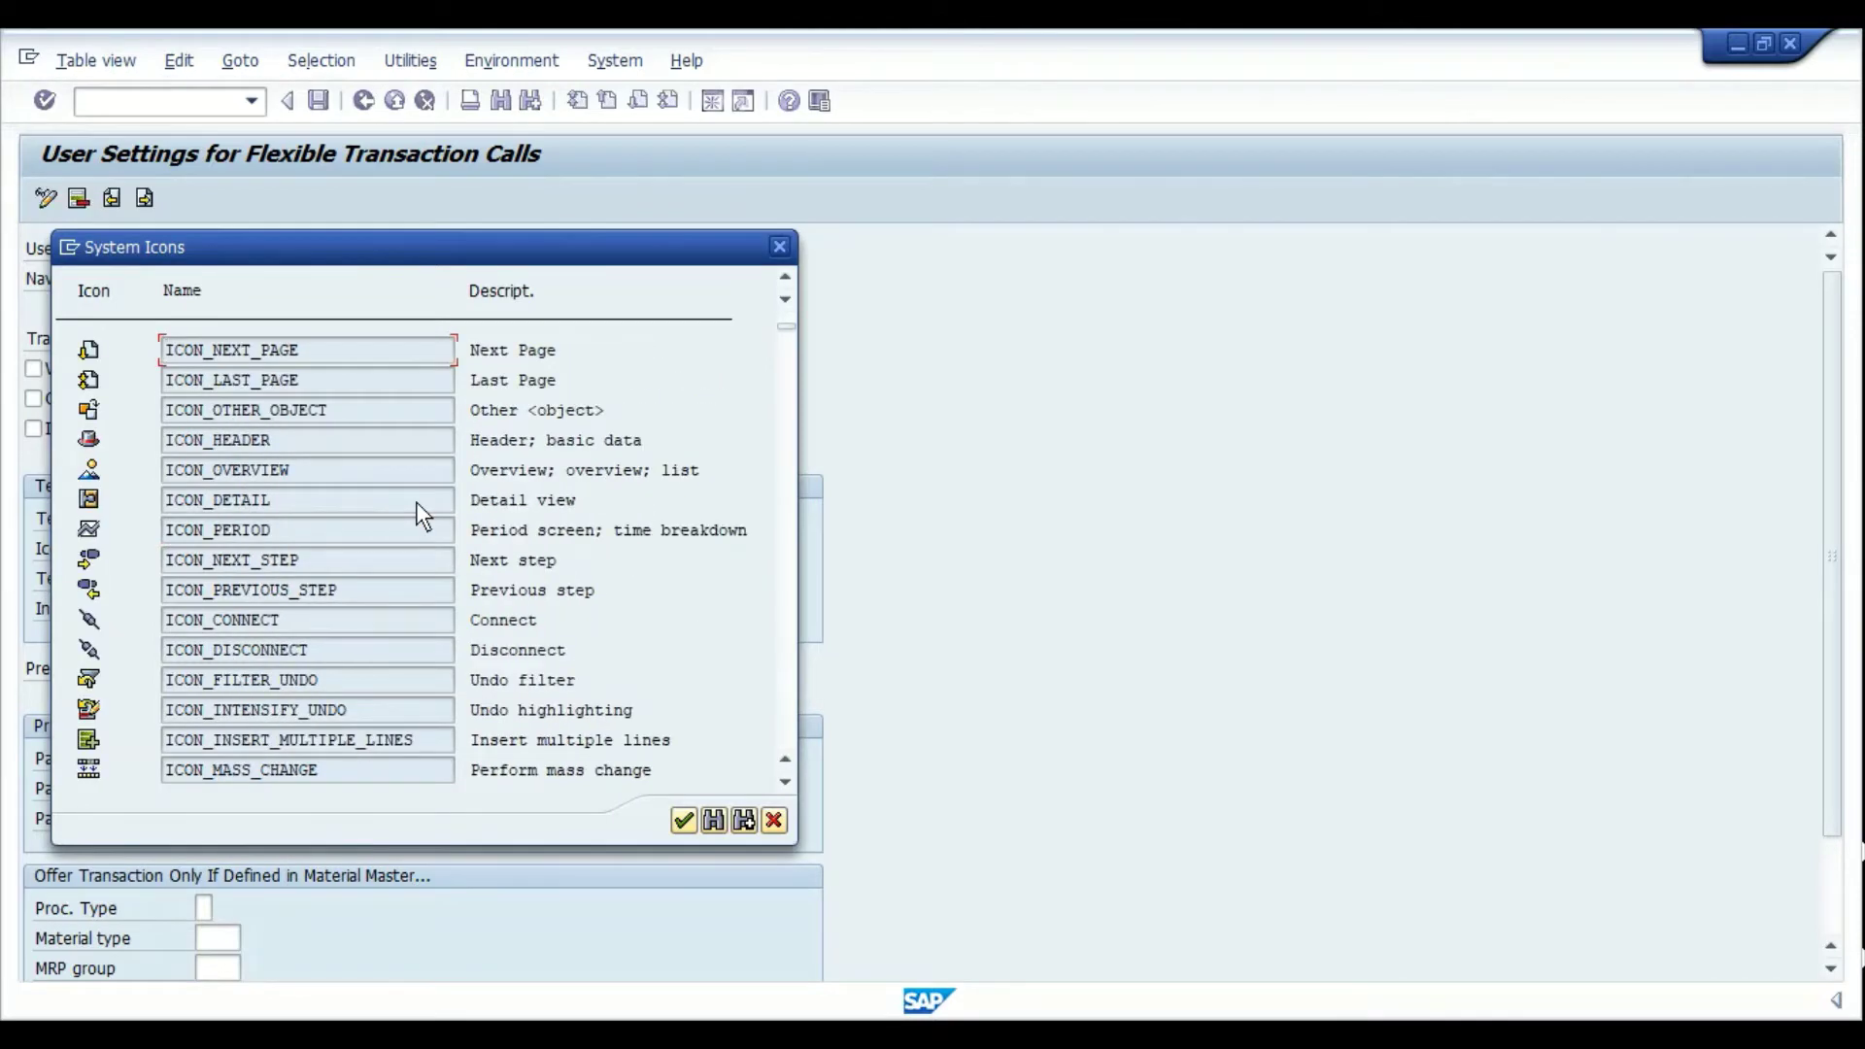
pyautogui.press('pagedown')
pyautogui.press('pagedown')
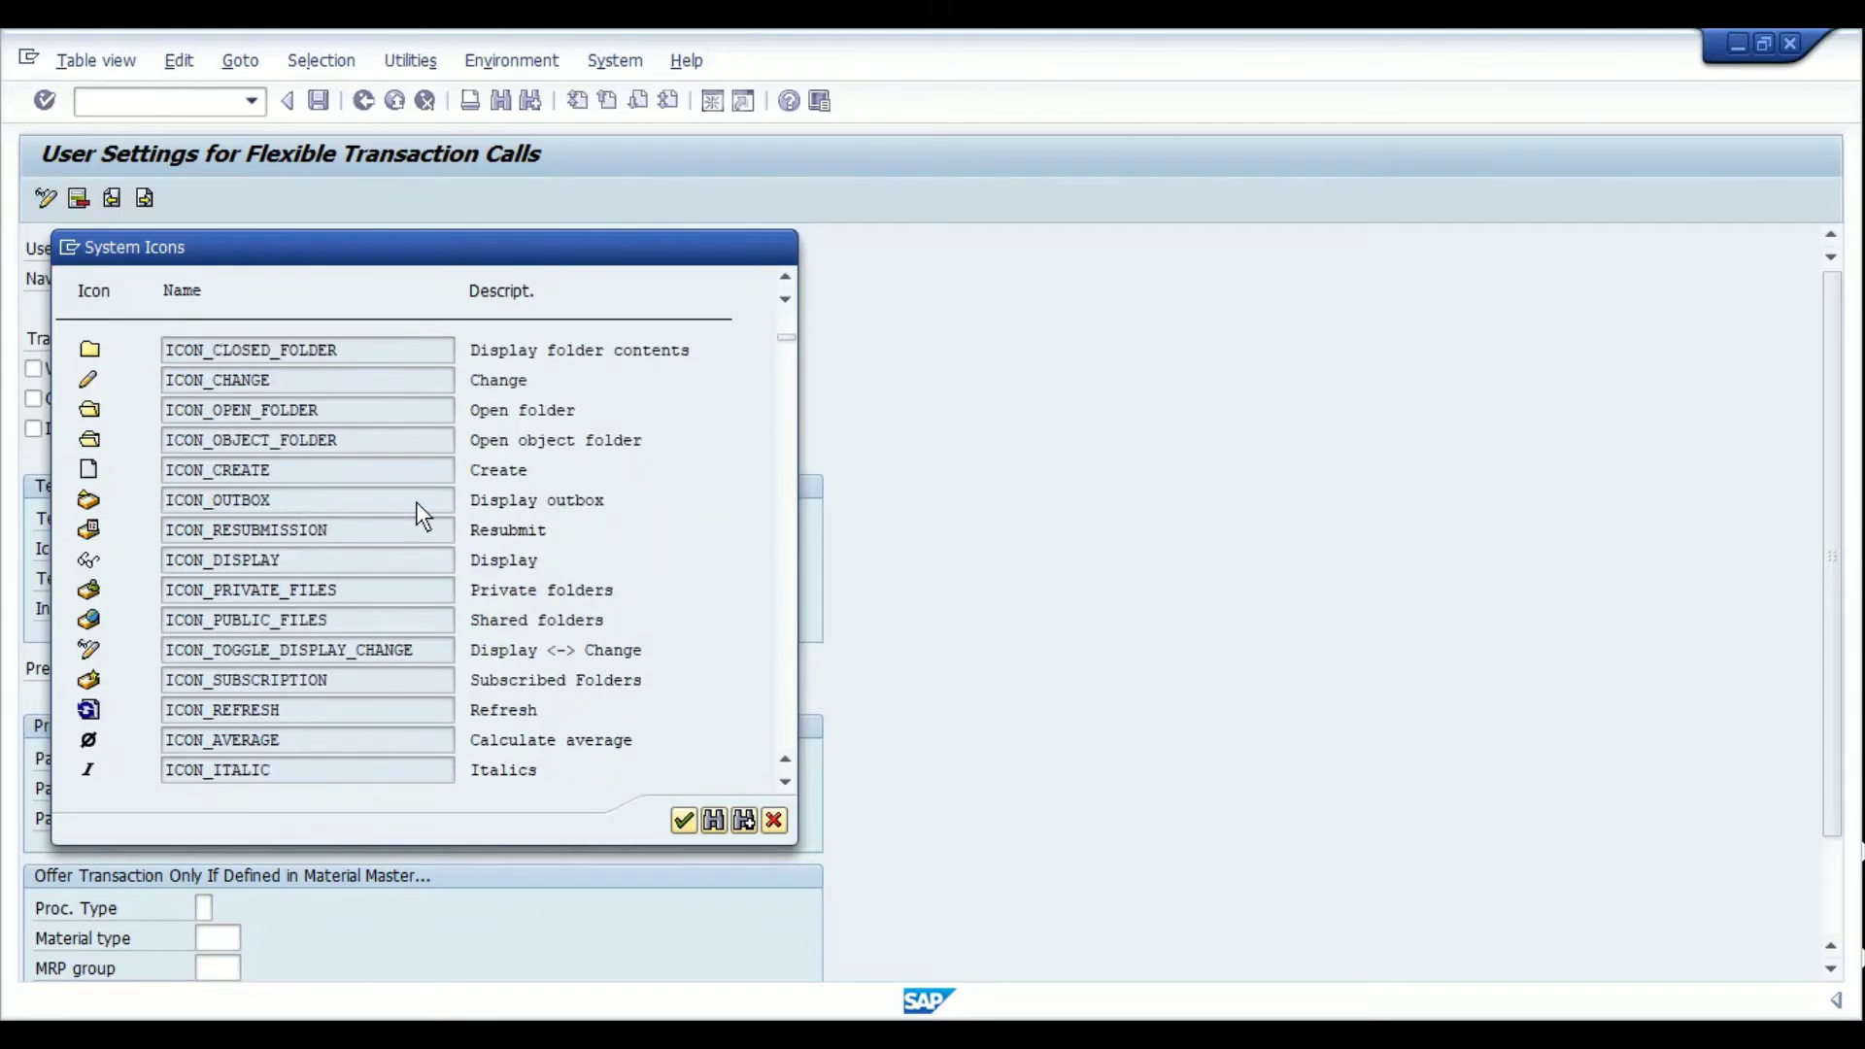
pyautogui.press('pagedown')
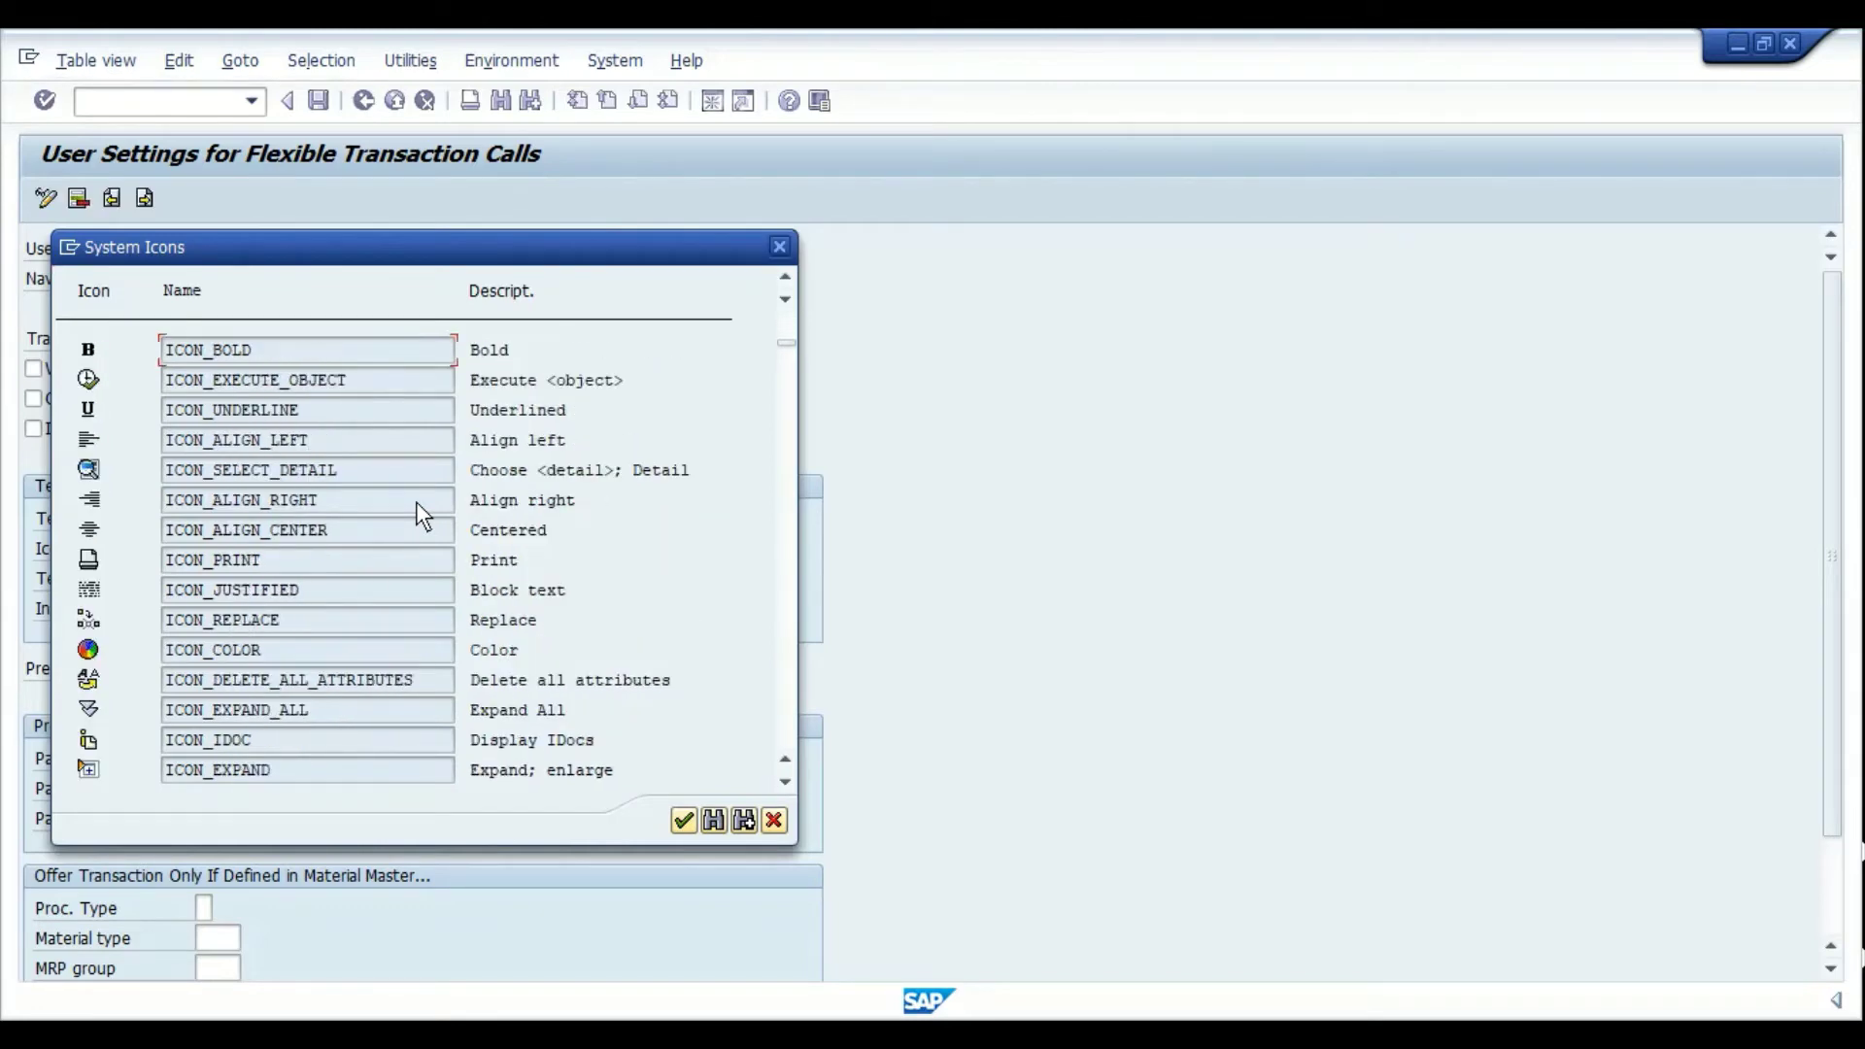
pyautogui.doubleClick(270, 650)
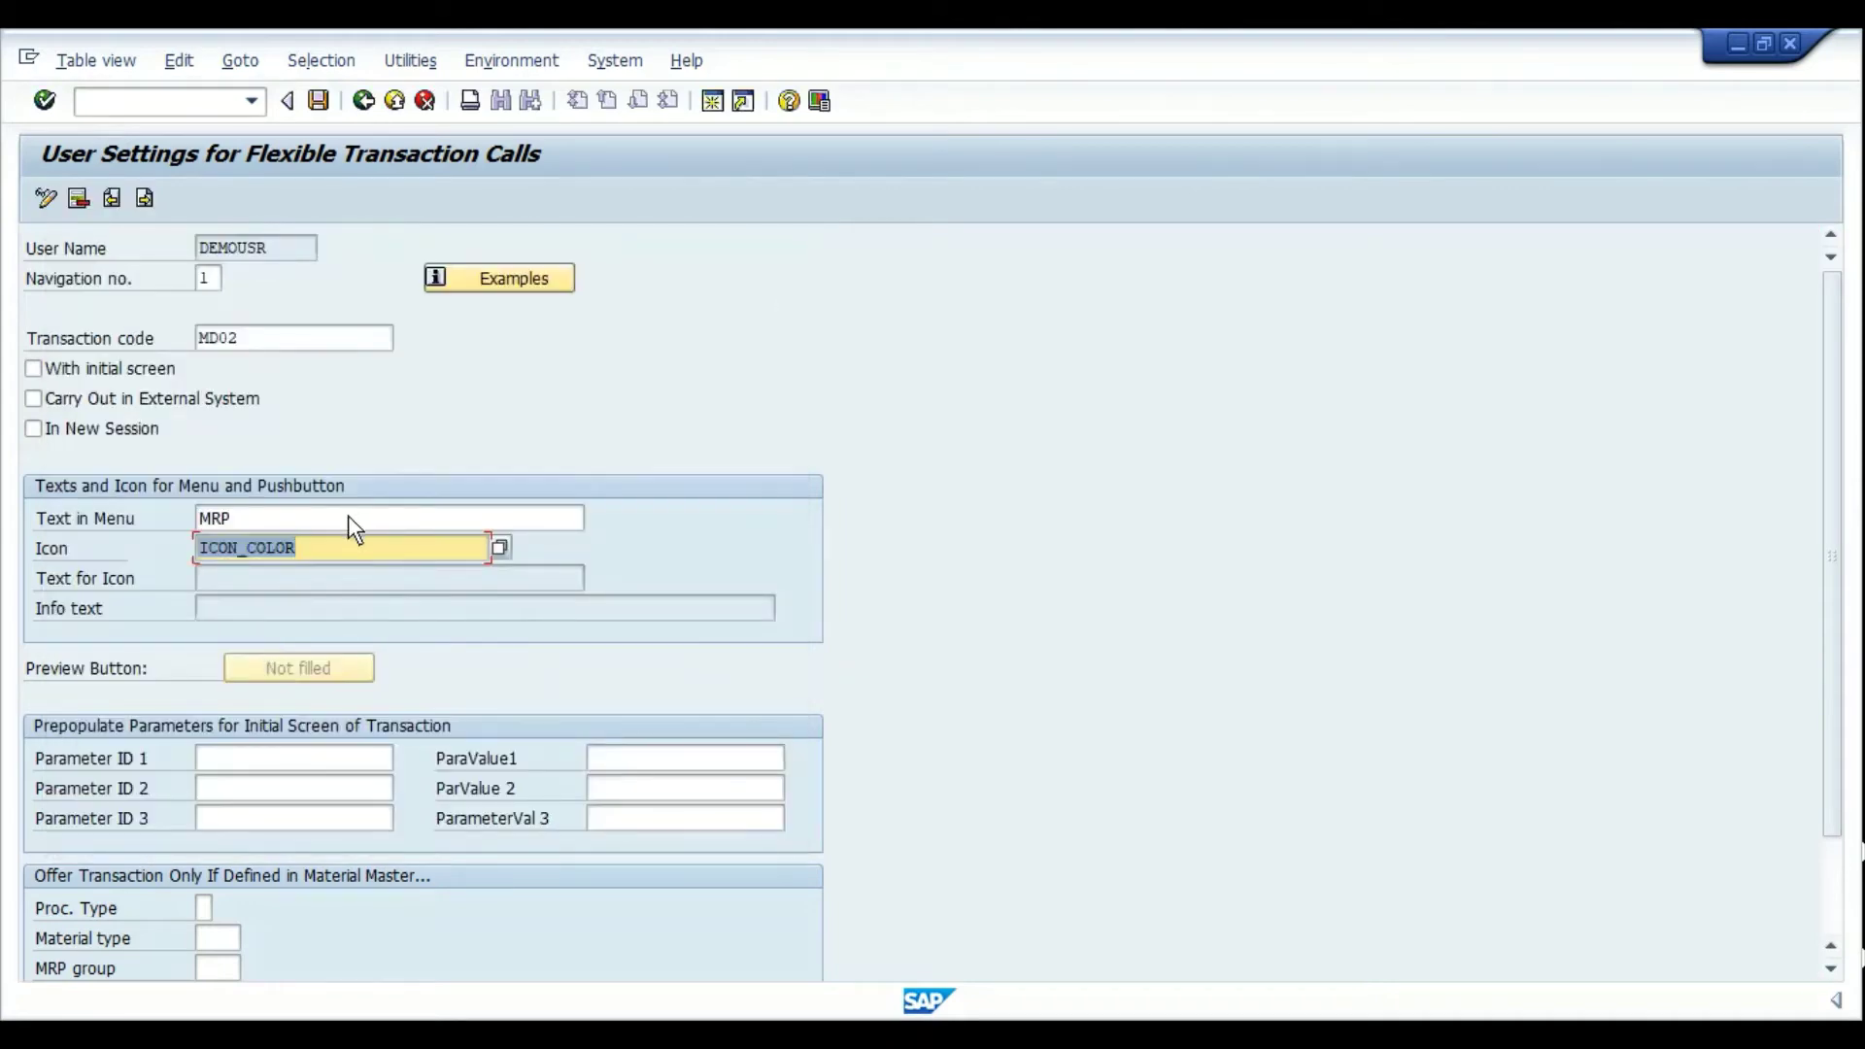
pyautogui.press('Return')
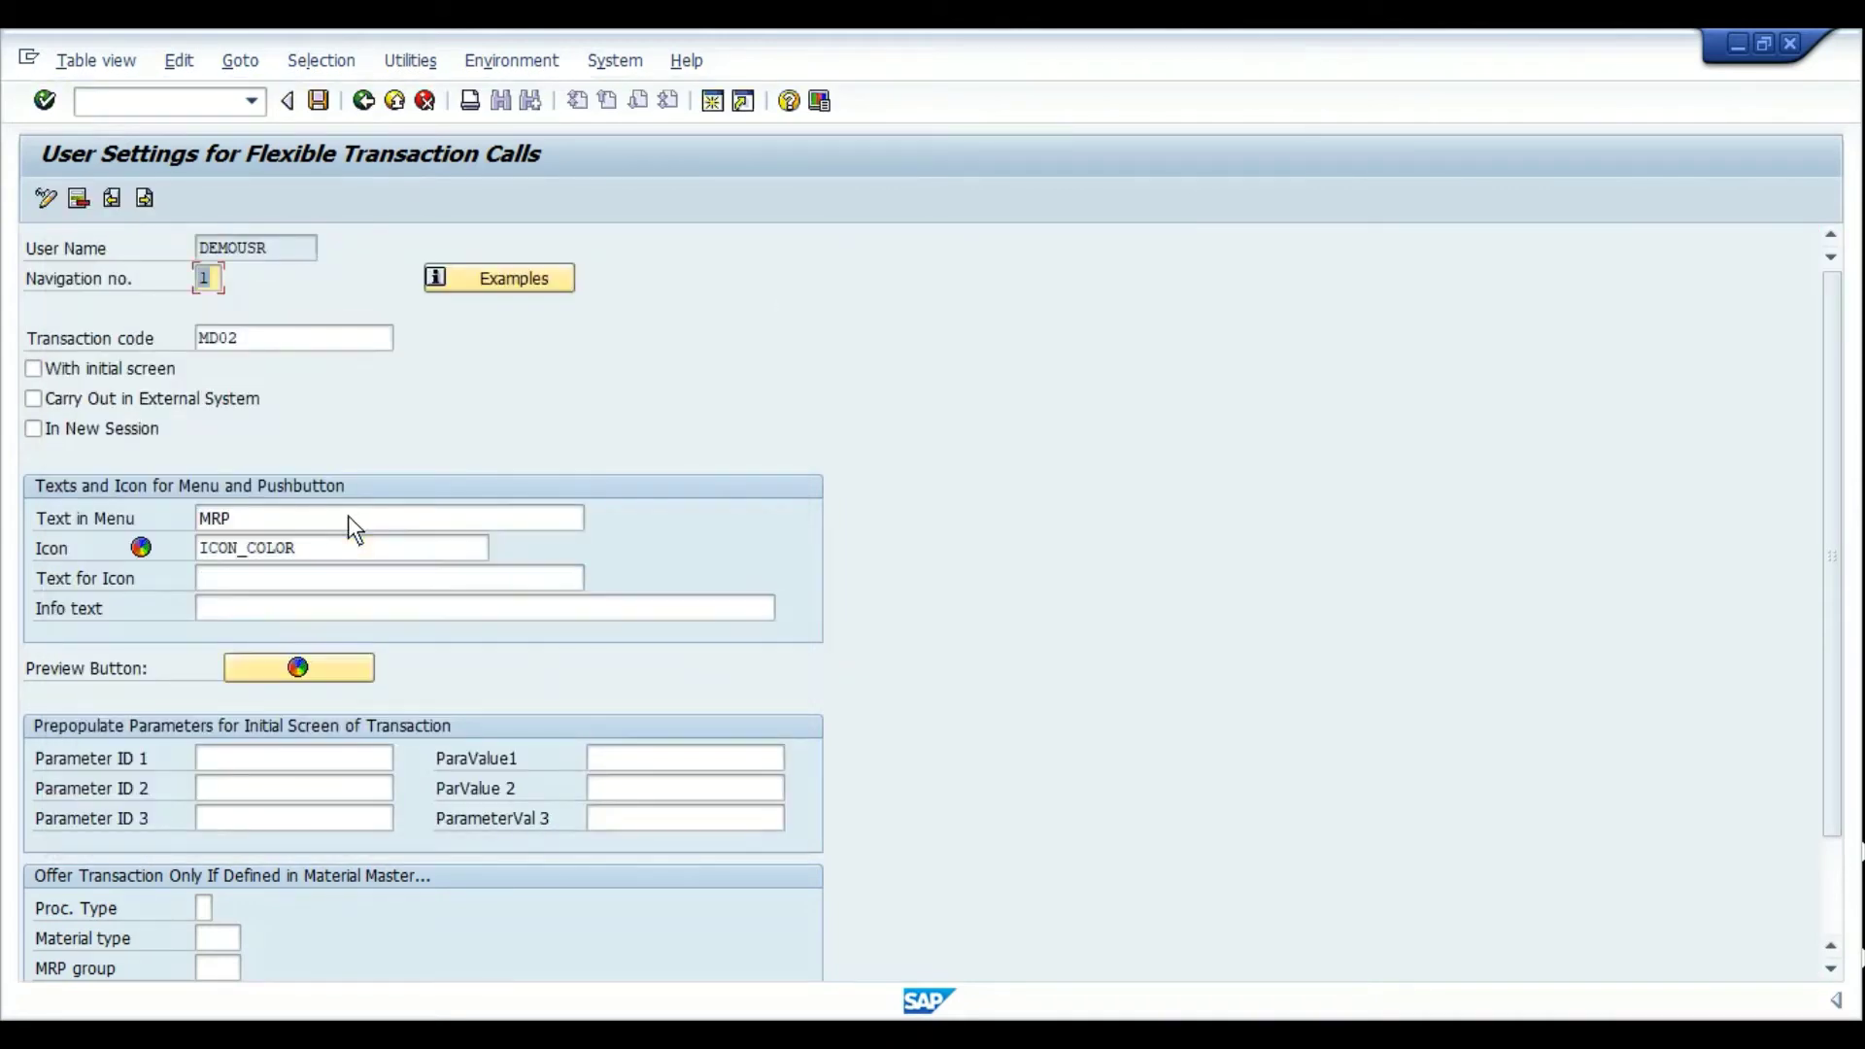
# Set the text for the icon to RUN MRP and update the button preview
pyautogui.click(346, 579)
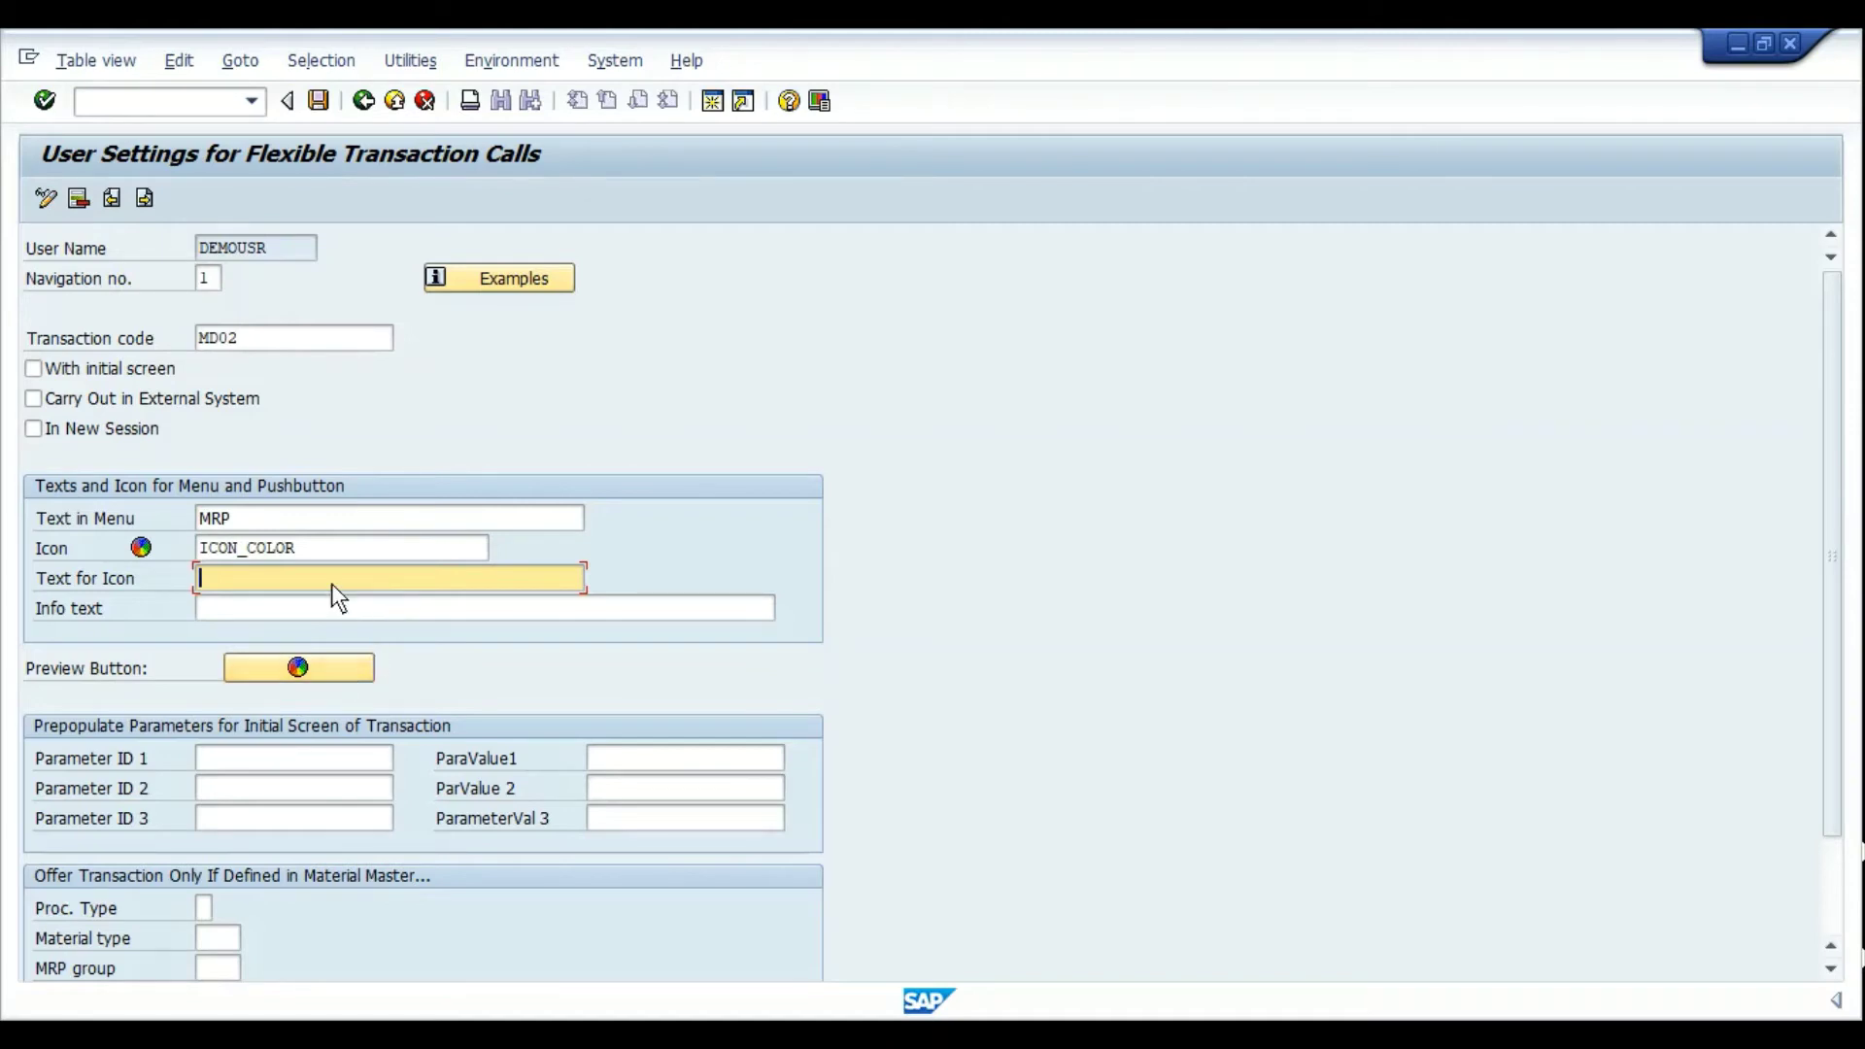
pyautogui.write('RUN')
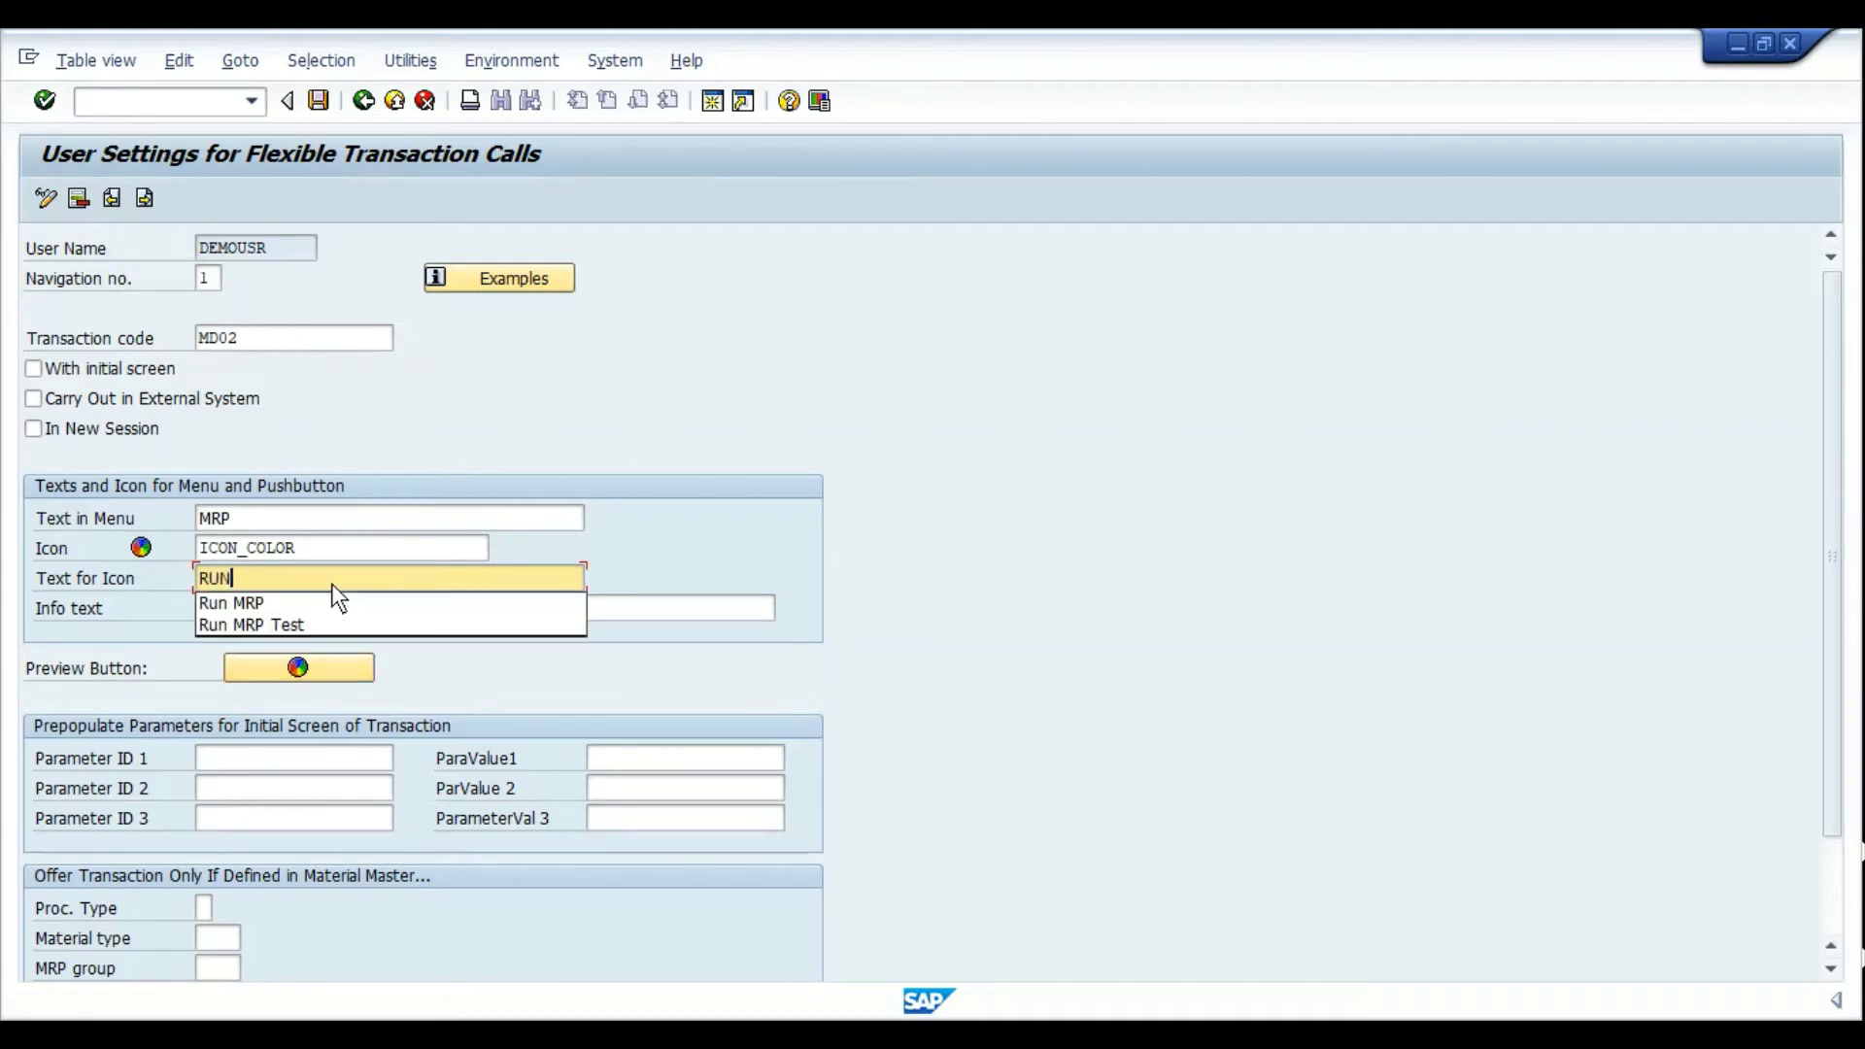
pyautogui.write(' MRP')
pyautogui.press('Return')
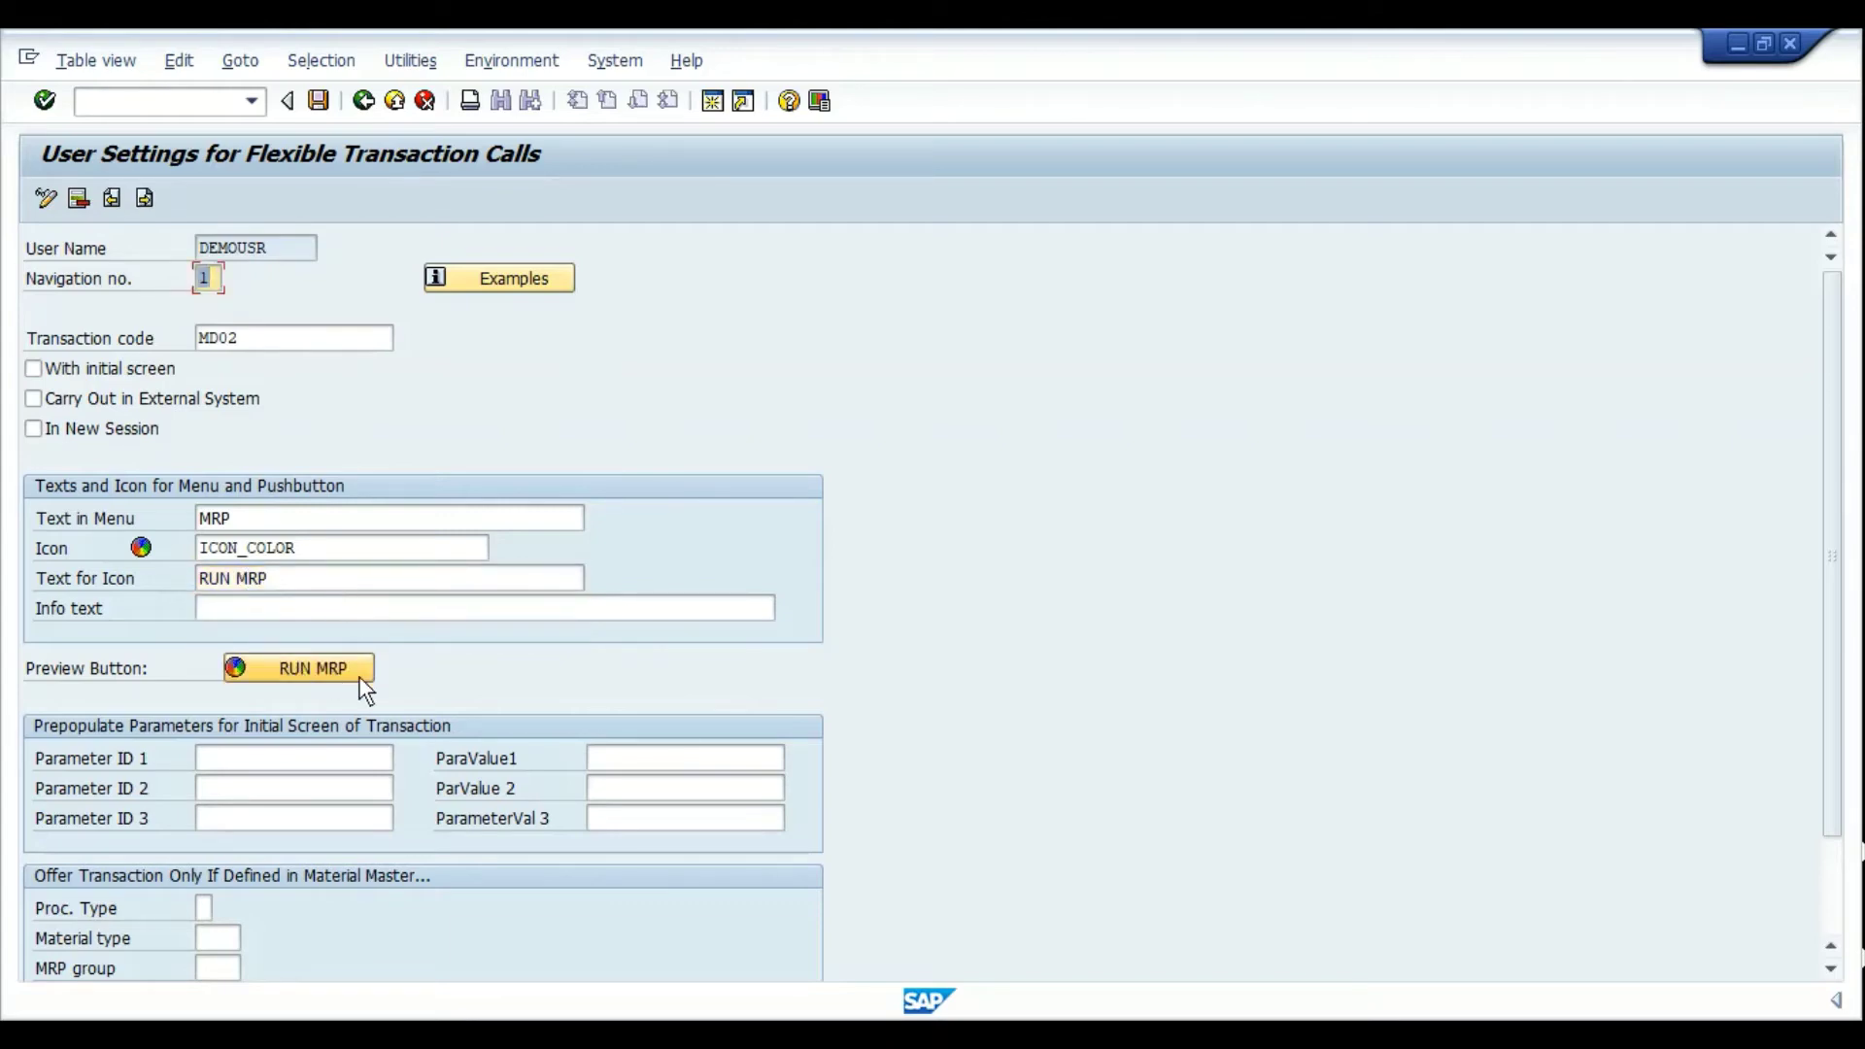
# Extend the text for the icon to RUN MRP TESt and update the button preview
pyautogui.click(299, 585)
pyautogui.write('TESt')
pyautogui.press('Return')
# Remove TESt from the icon text so it reads RUN MRP, and refresh the preview
pyautogui.click(353, 578)
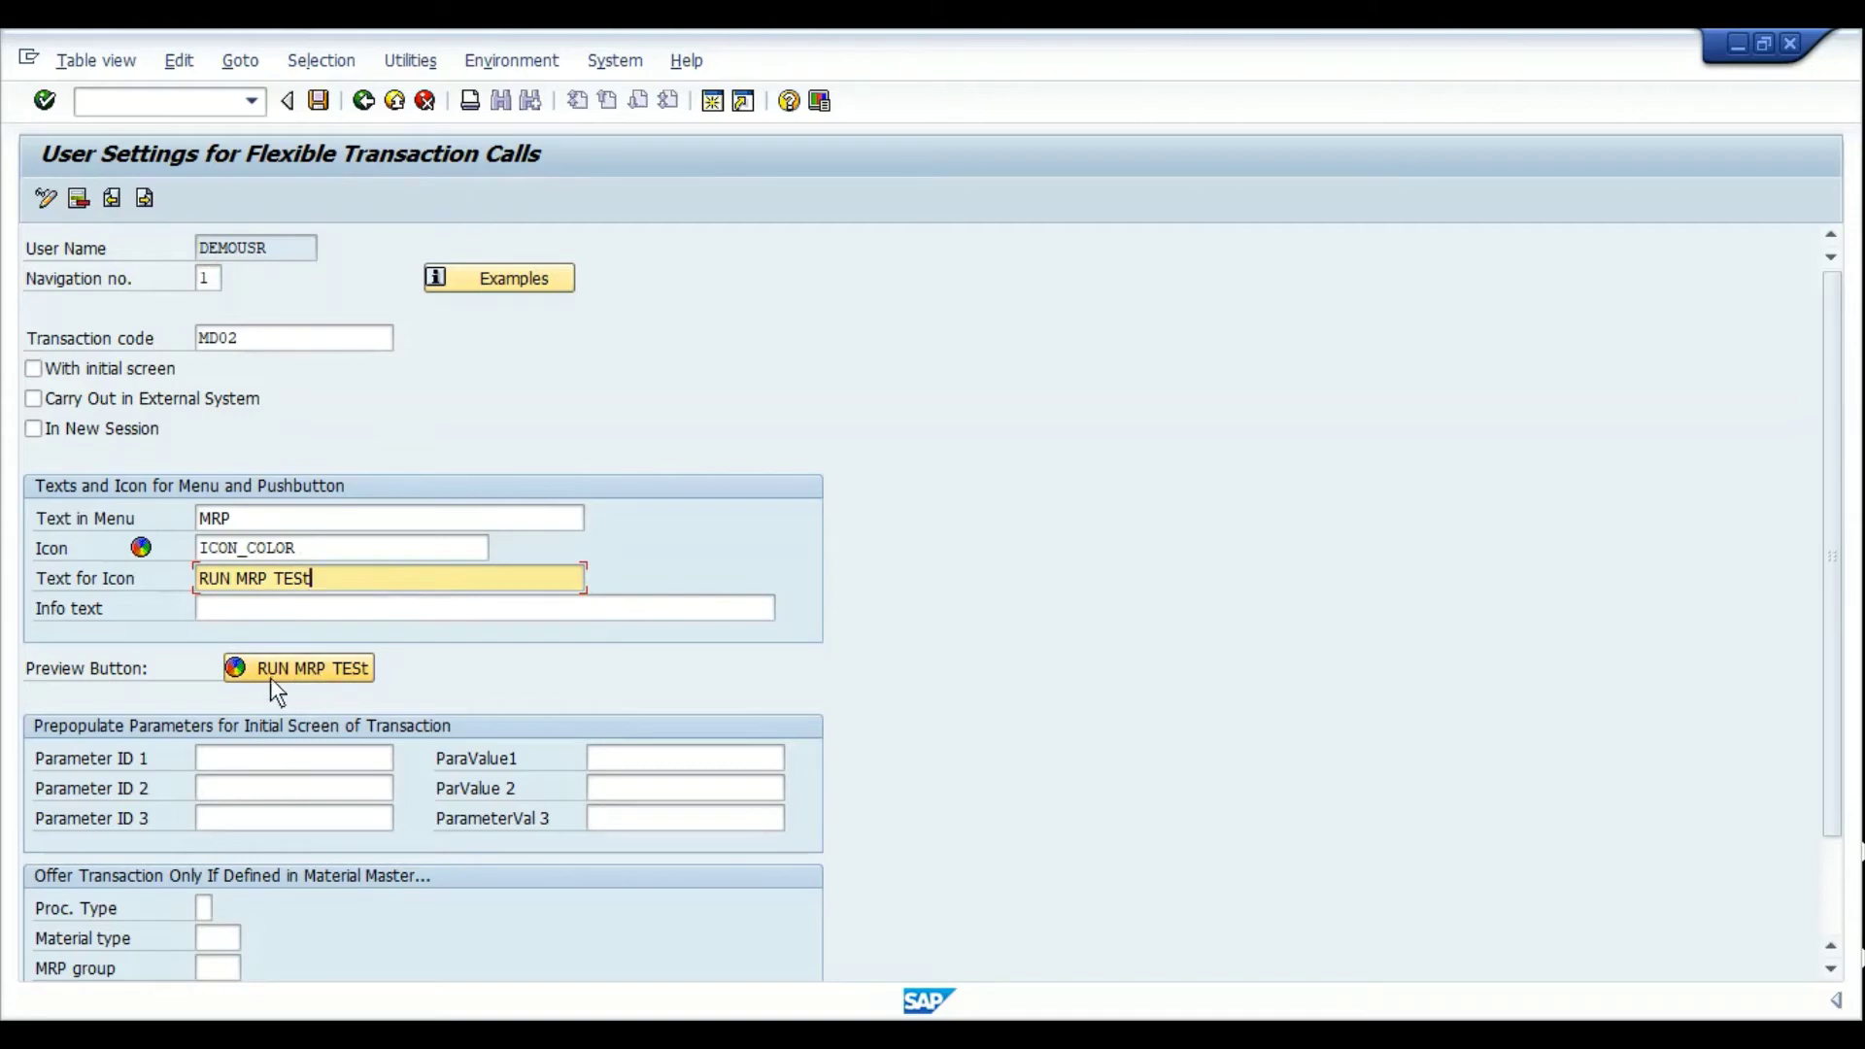
pyautogui.press('BackSpace')
pyautogui.press('BackSpace')
pyautogui.press('BackSpace')
pyautogui.press('BackSpace')
pyautogui.press('BackSpace')
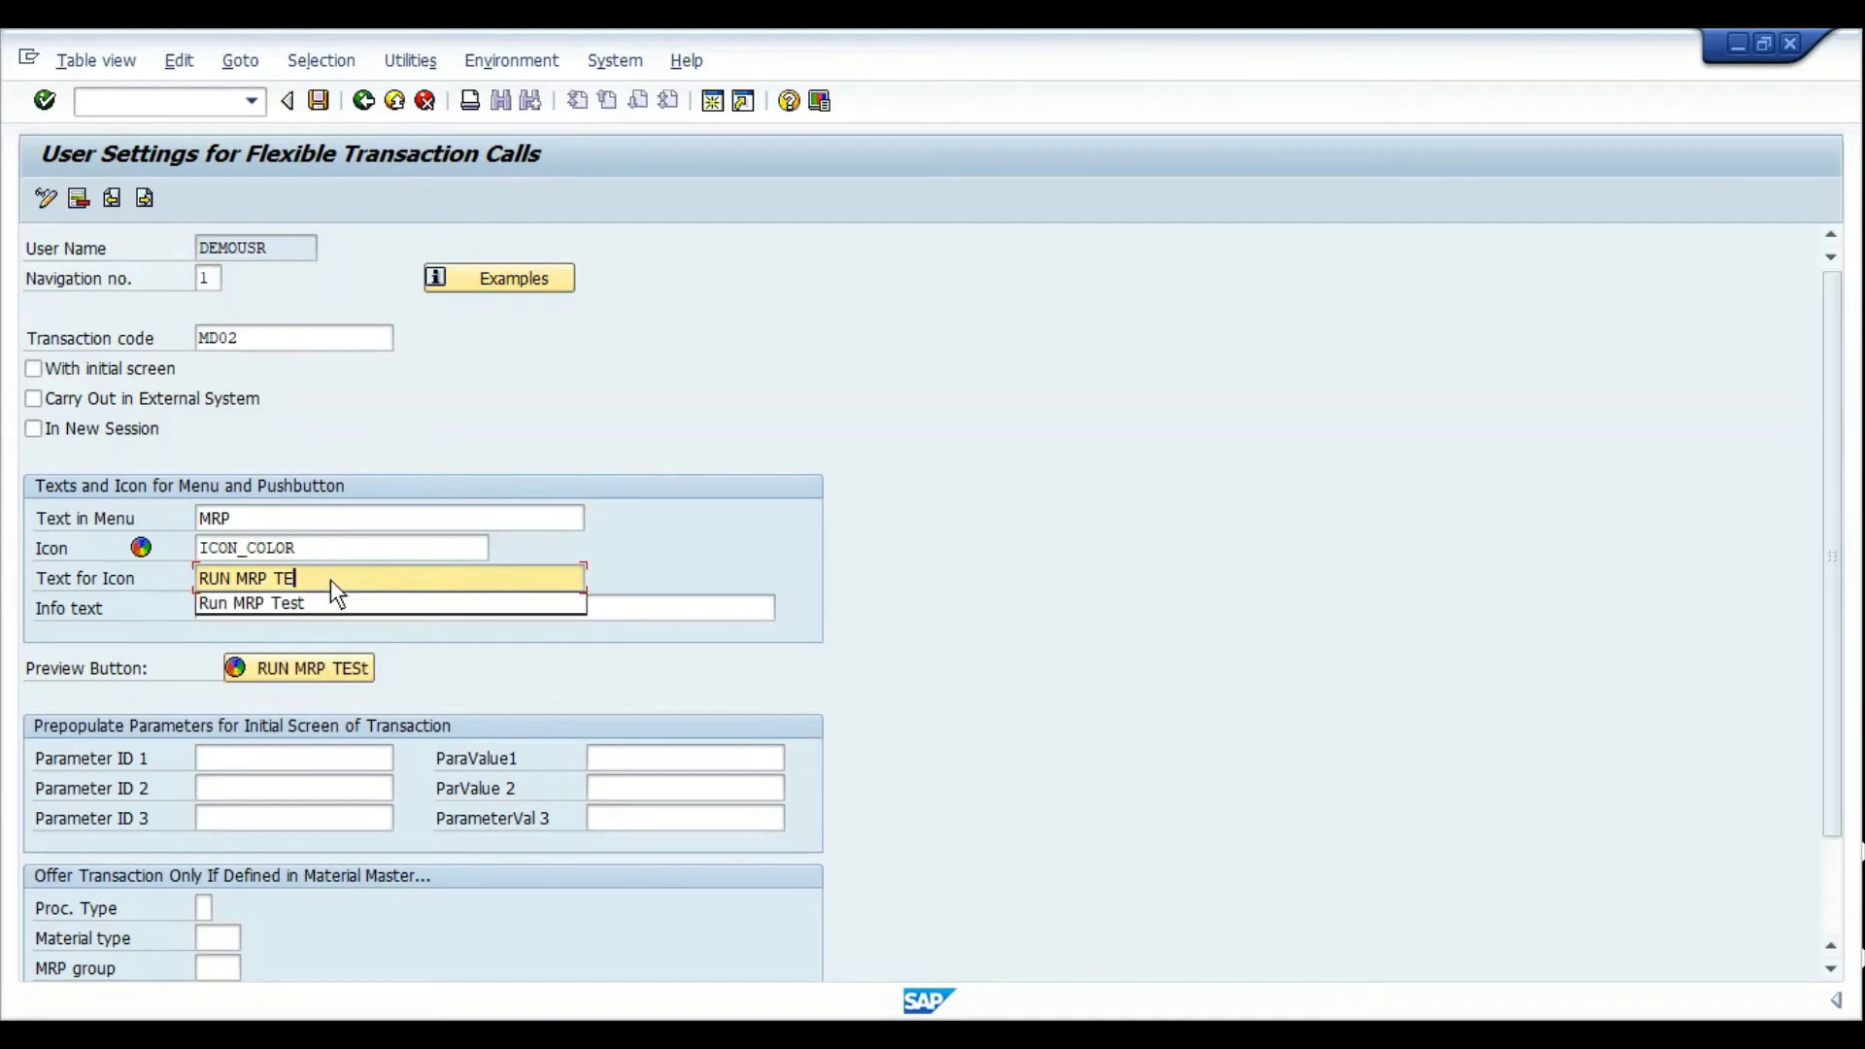
pyautogui.press('Return')
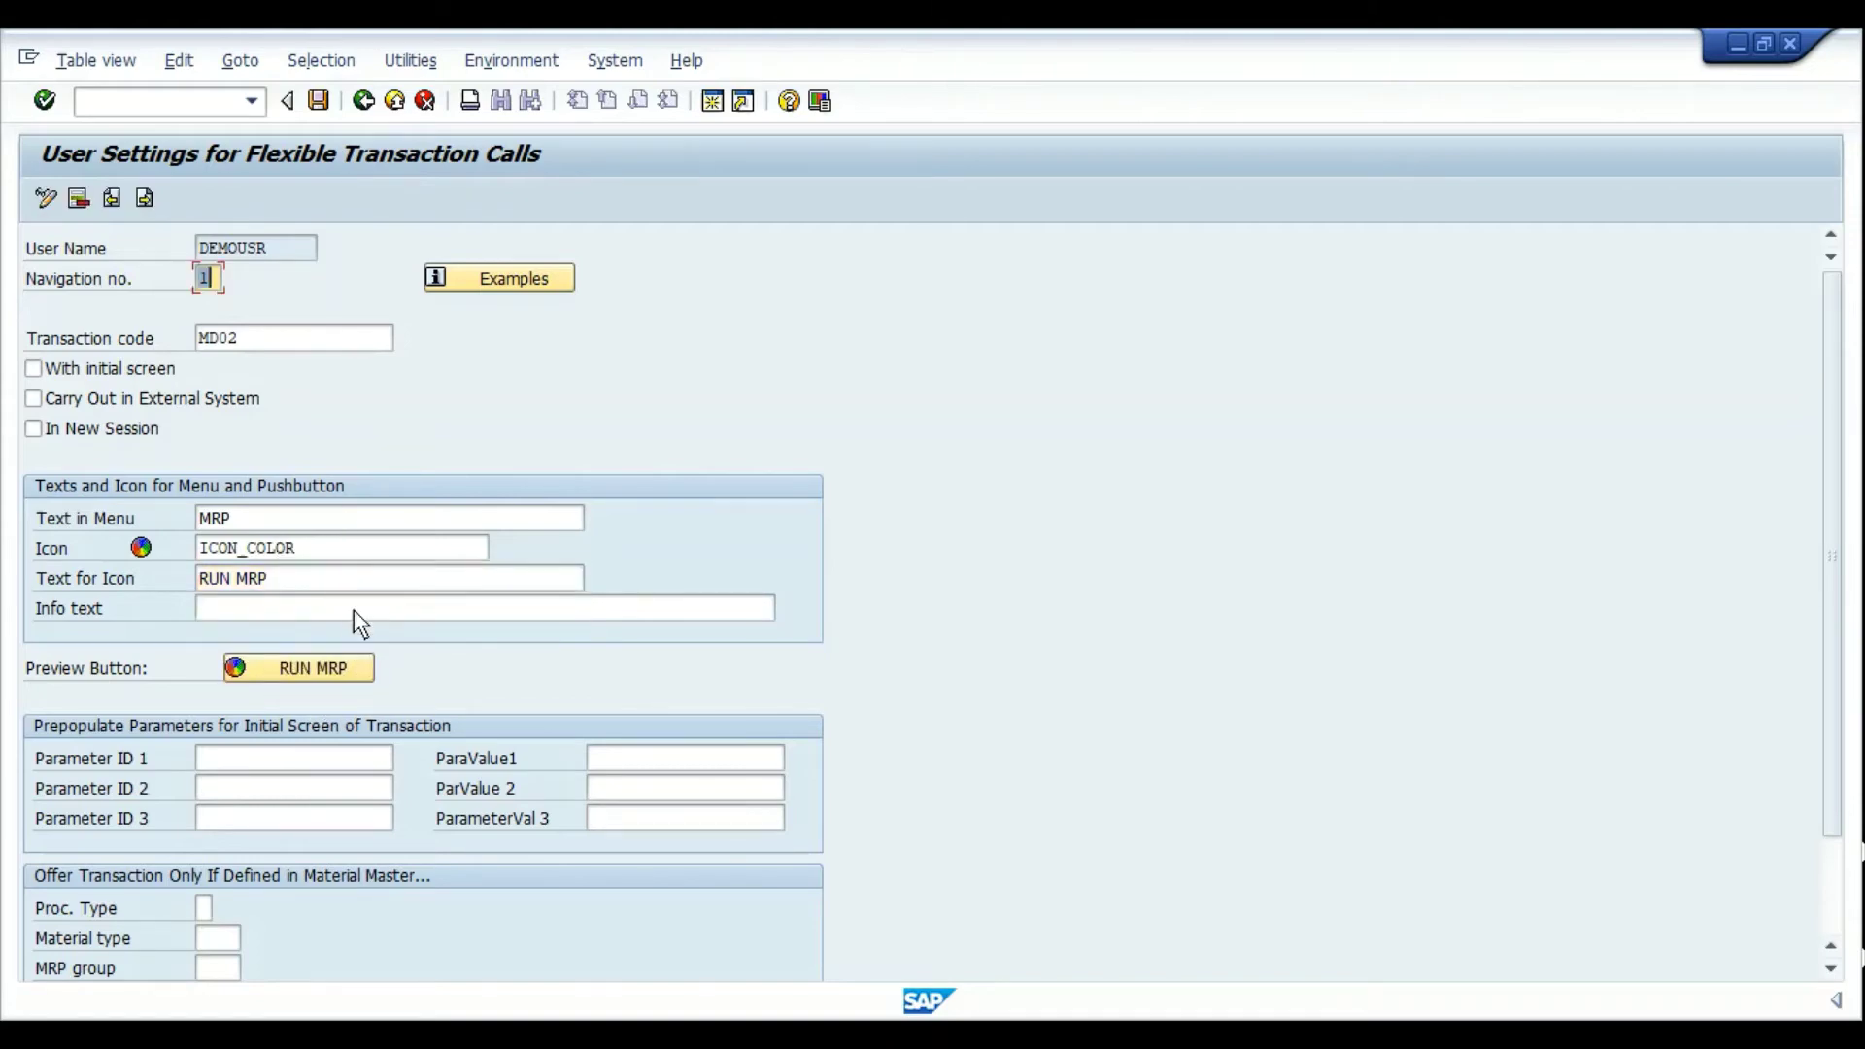
# Save the MD02 favorite entry and accept the proposed customizing request
pyautogui.click(320, 102)
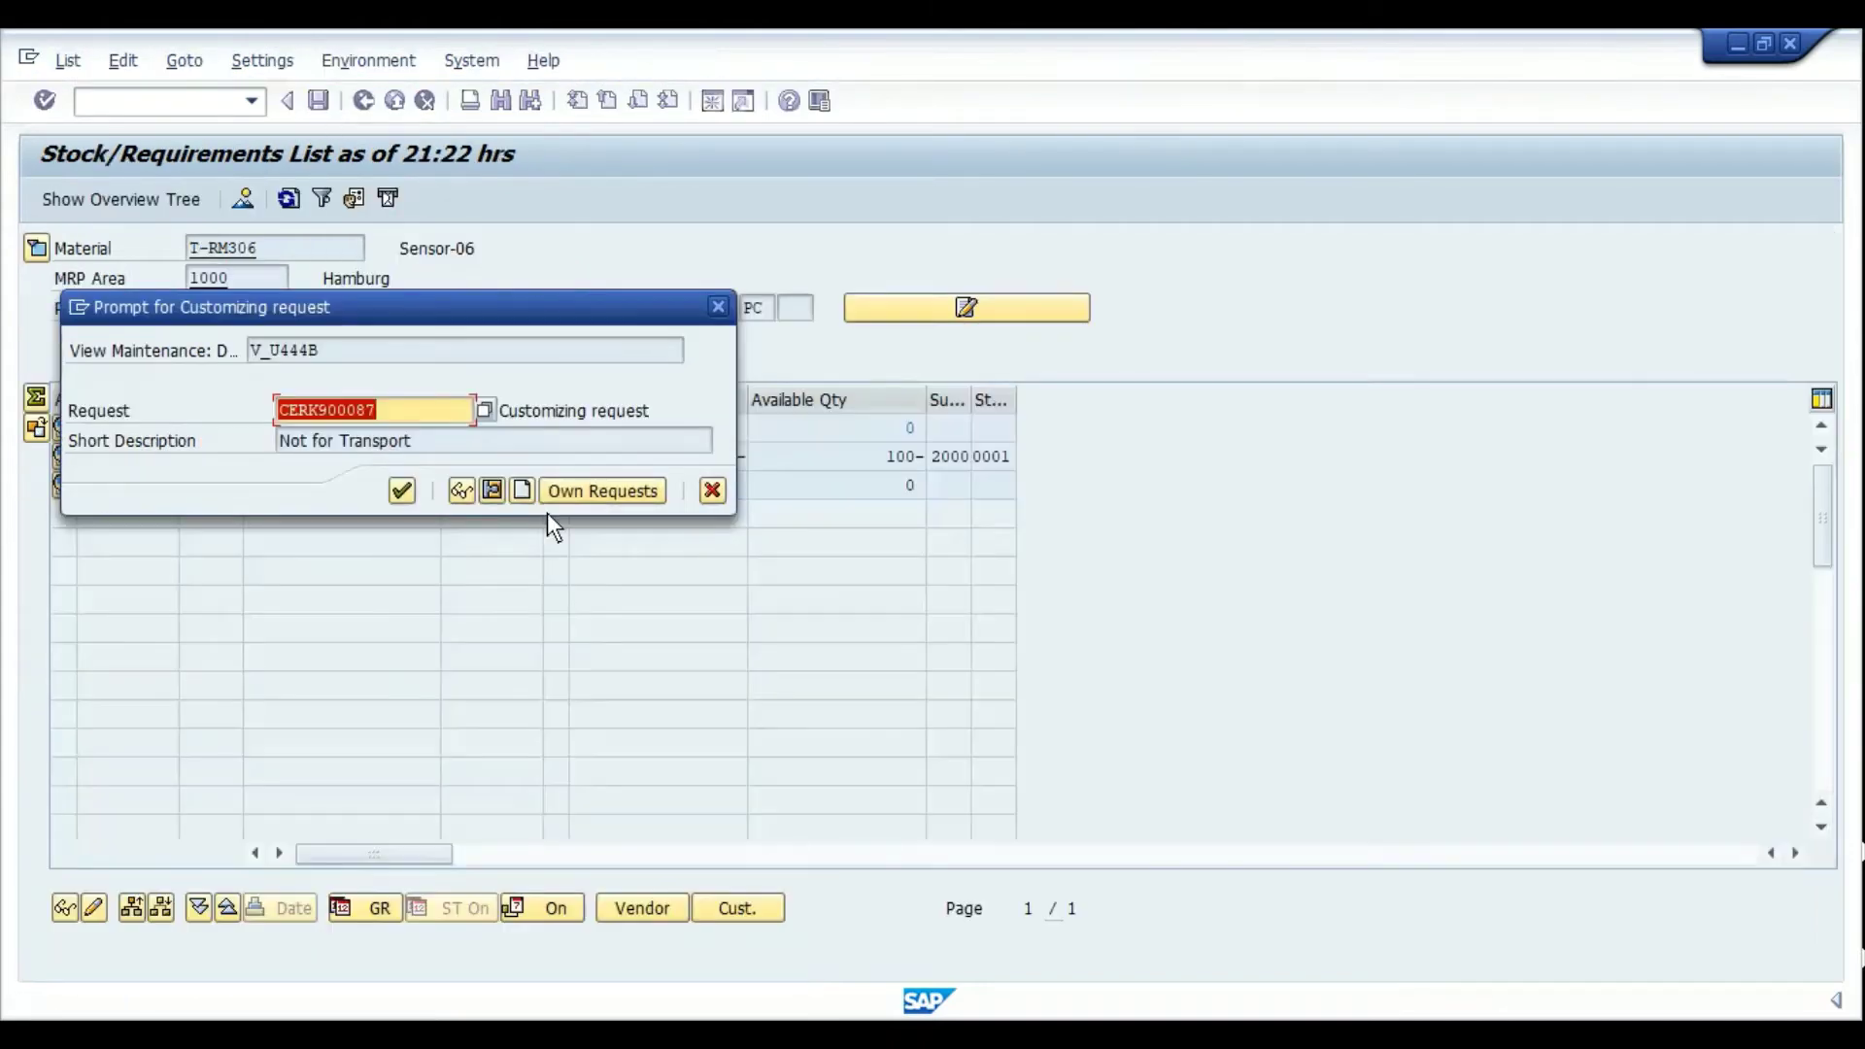
pyautogui.click(411, 490)
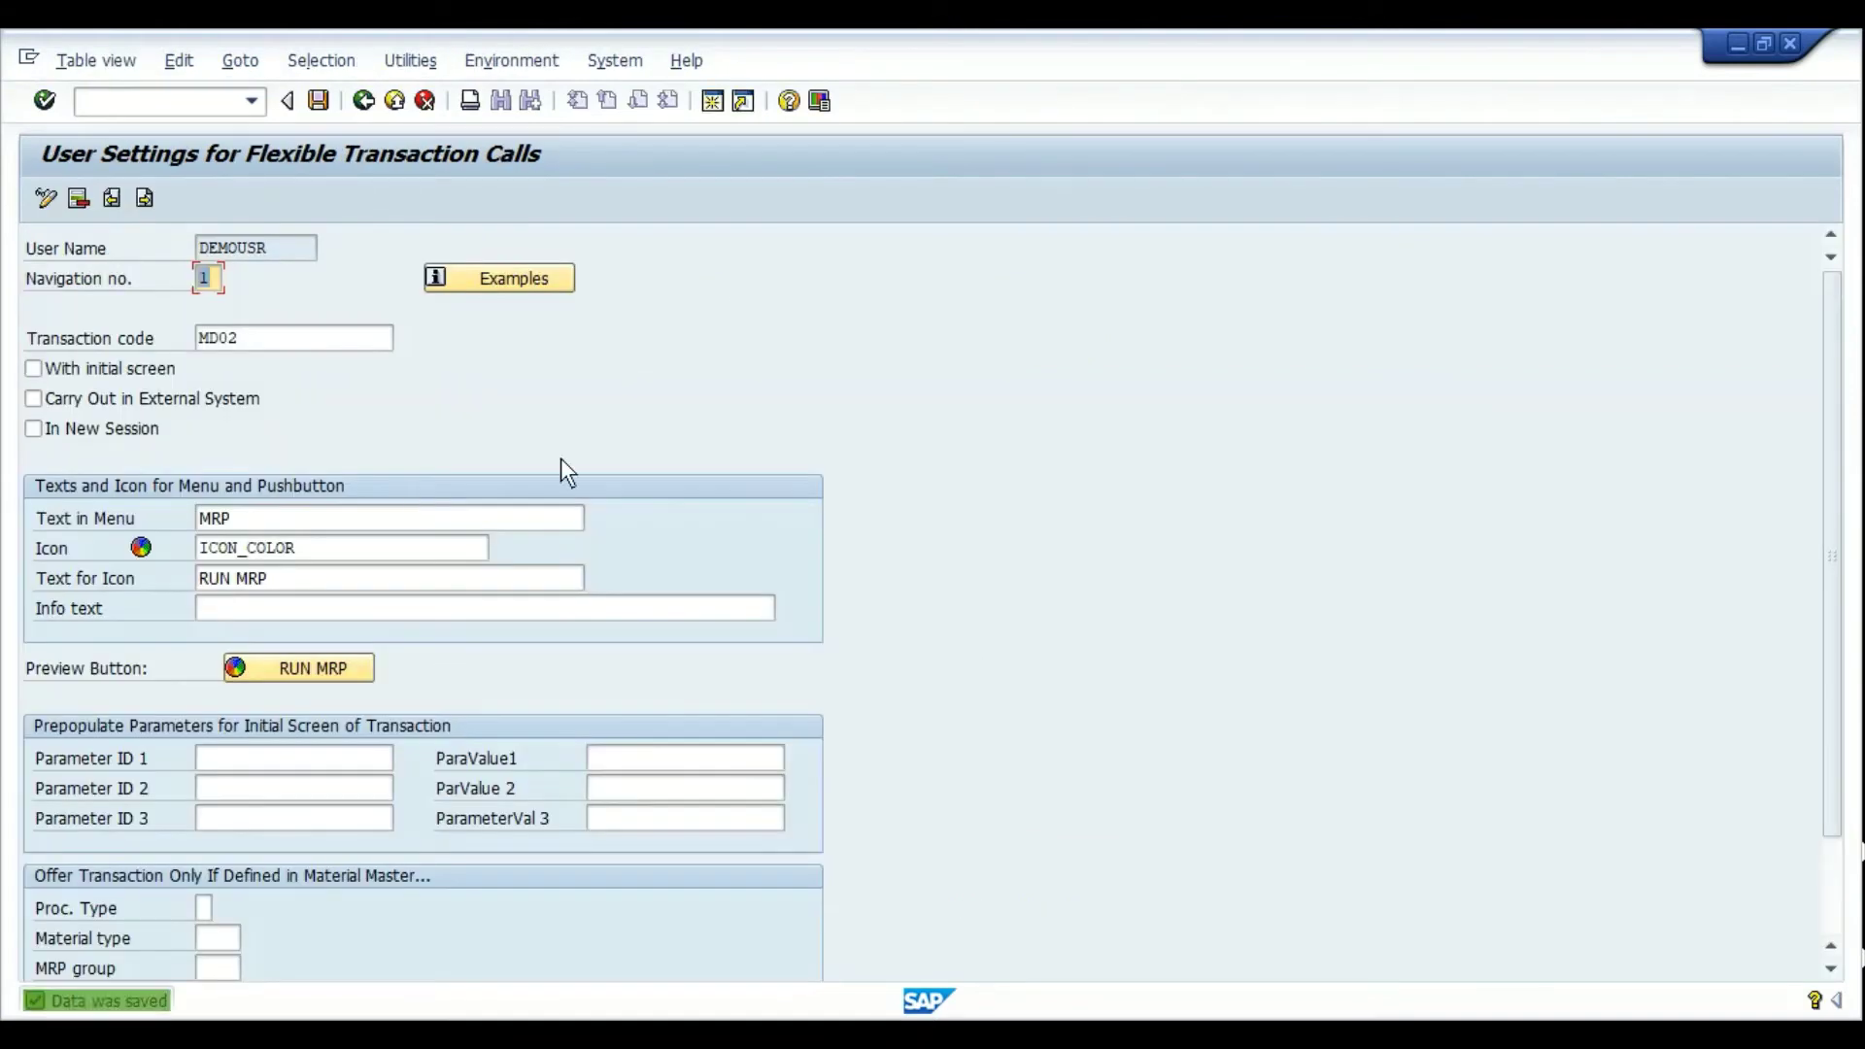
# Reopen the stock/requirements list for T-RM306 and launch the new RUN MRP favorite from it
pyautogui.hotkey('ctrl', '/')
pyautogui.write('/n')
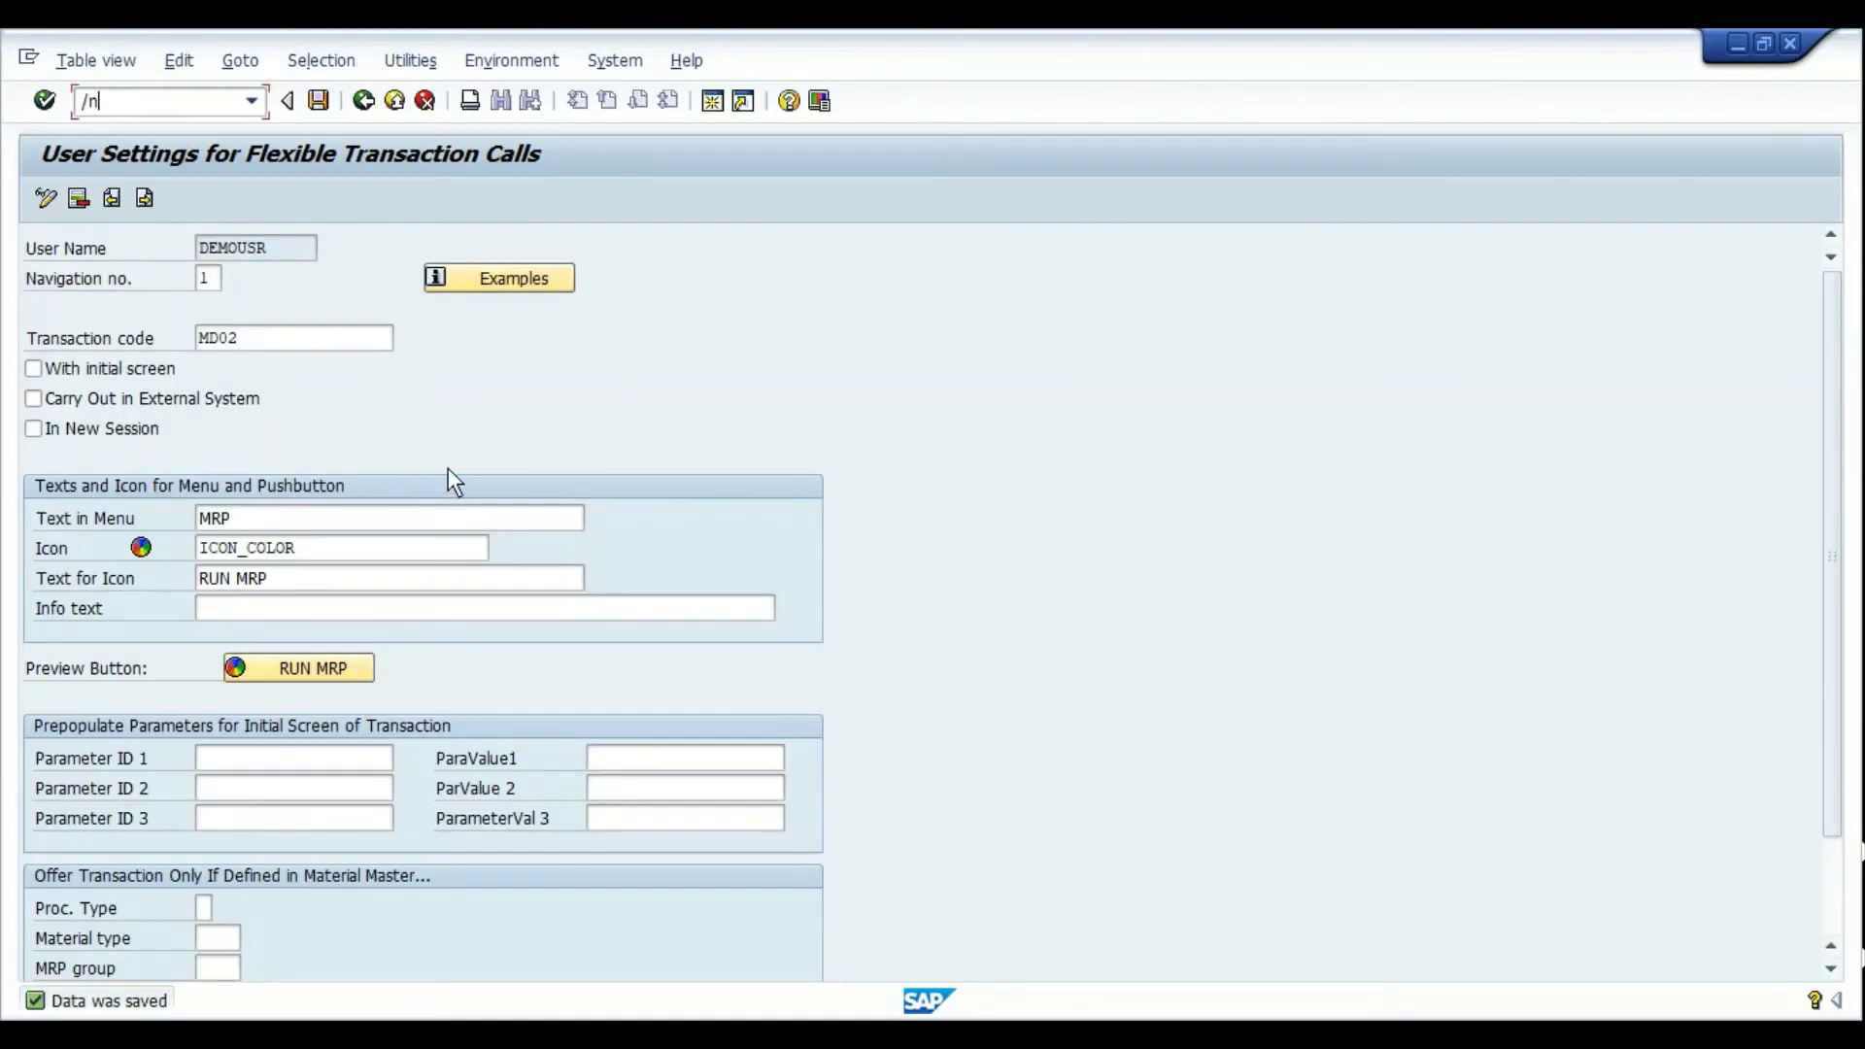
pyautogui.write('md02')
pyautogui.press('Return')
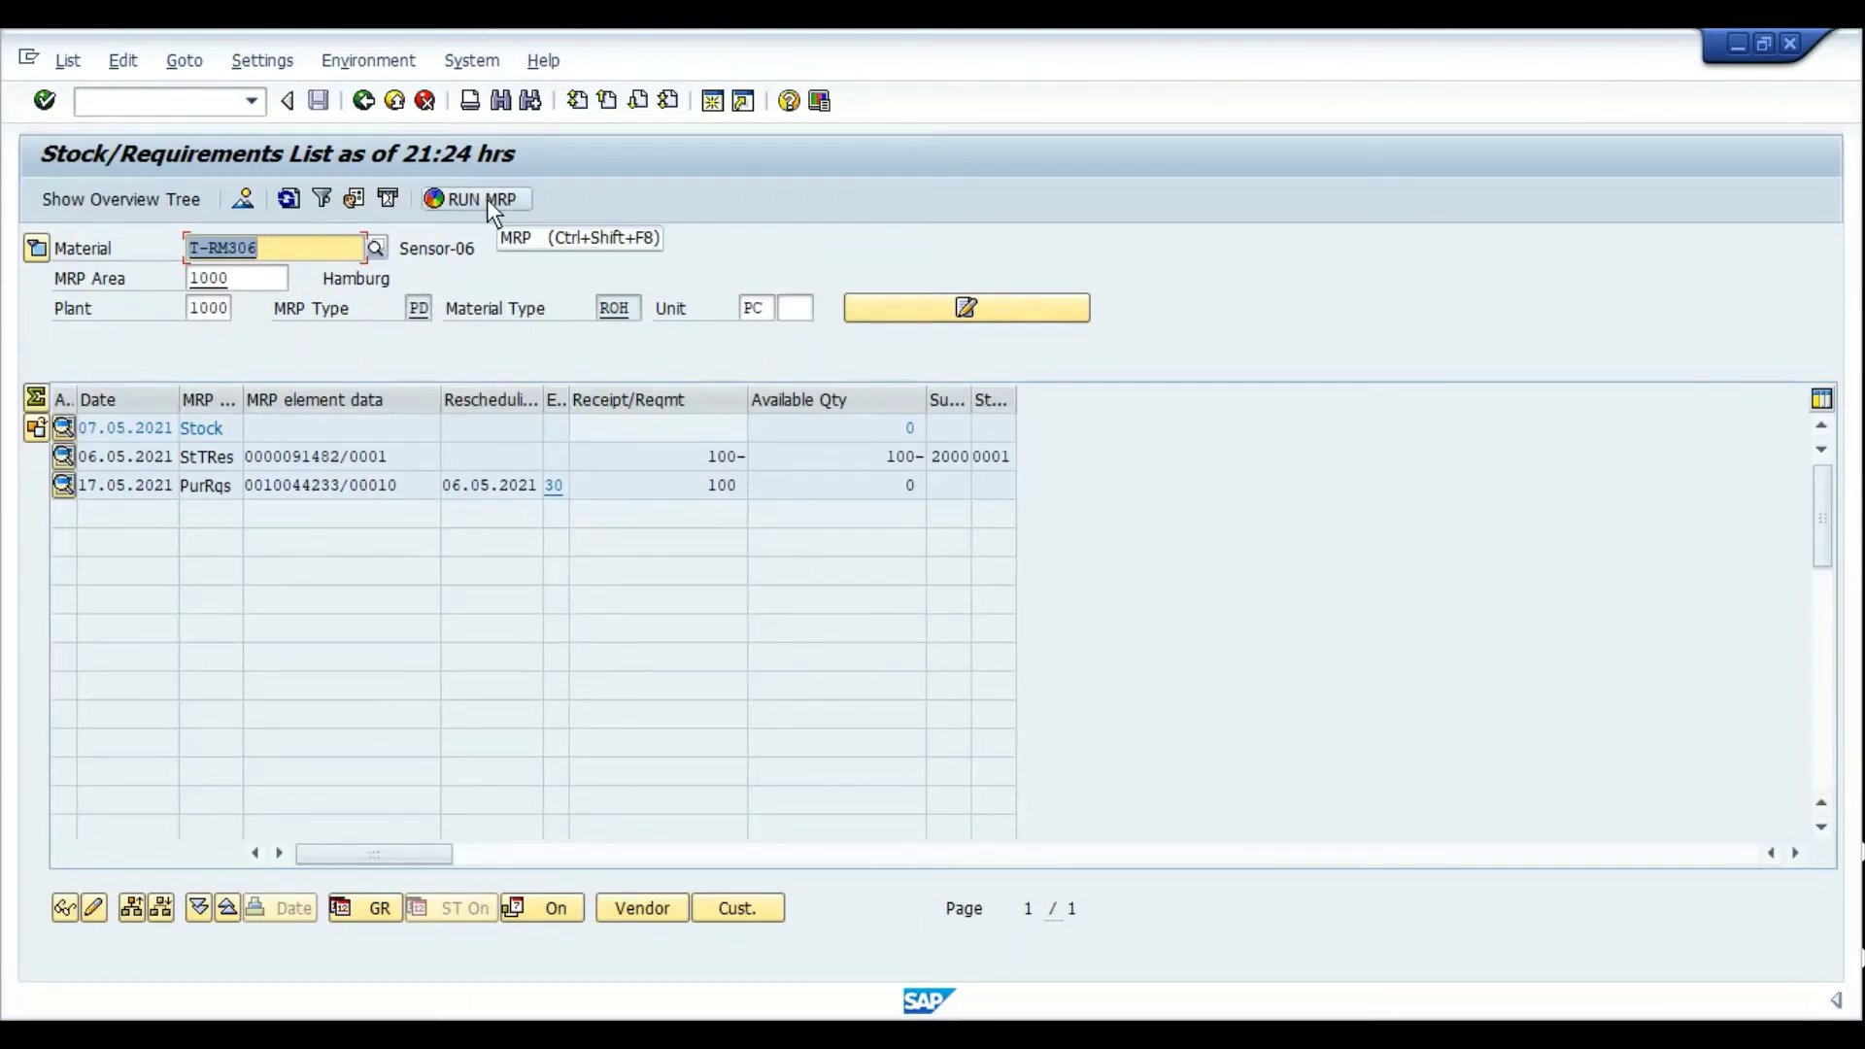
pyautogui.click(487, 198)
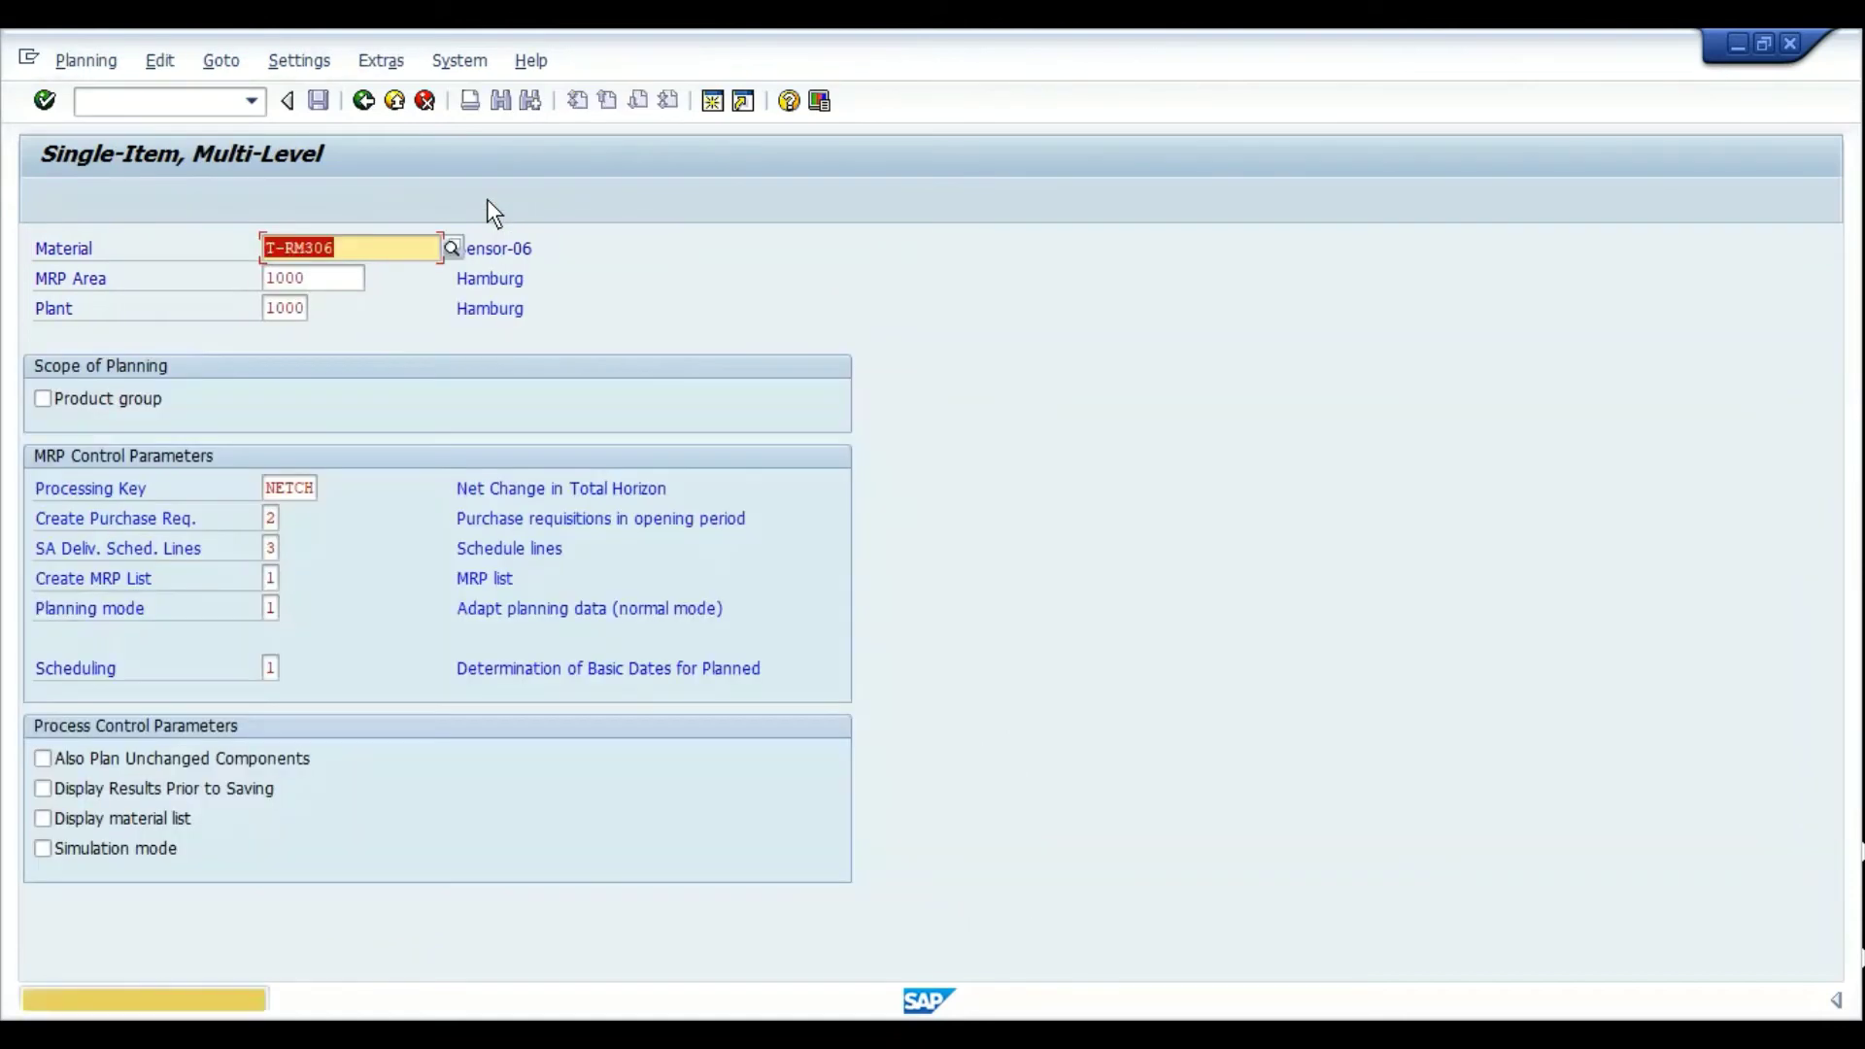
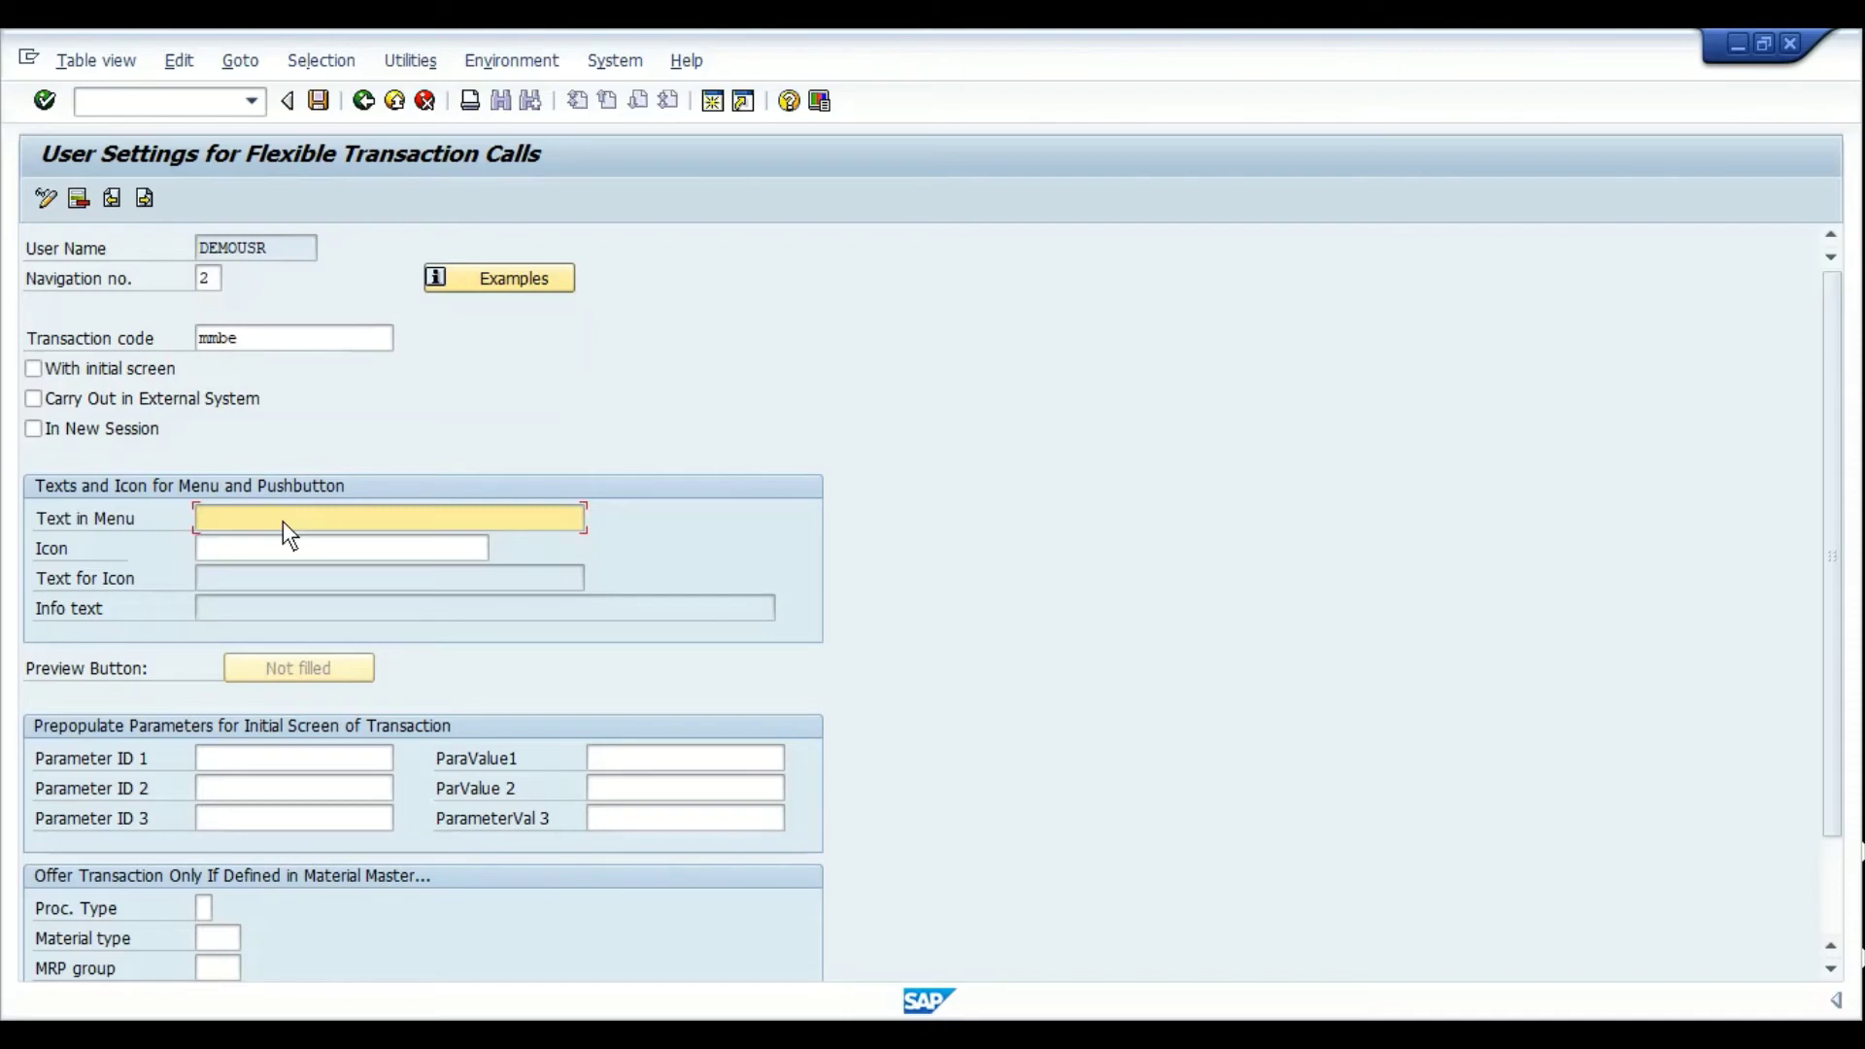
# Set the menu text of the MMBE entry to Stock and choose ICON_OVERVIEW as its icon
pyautogui.write('Stock')
pyautogui.press('Return')
pyautogui.click(278, 546)
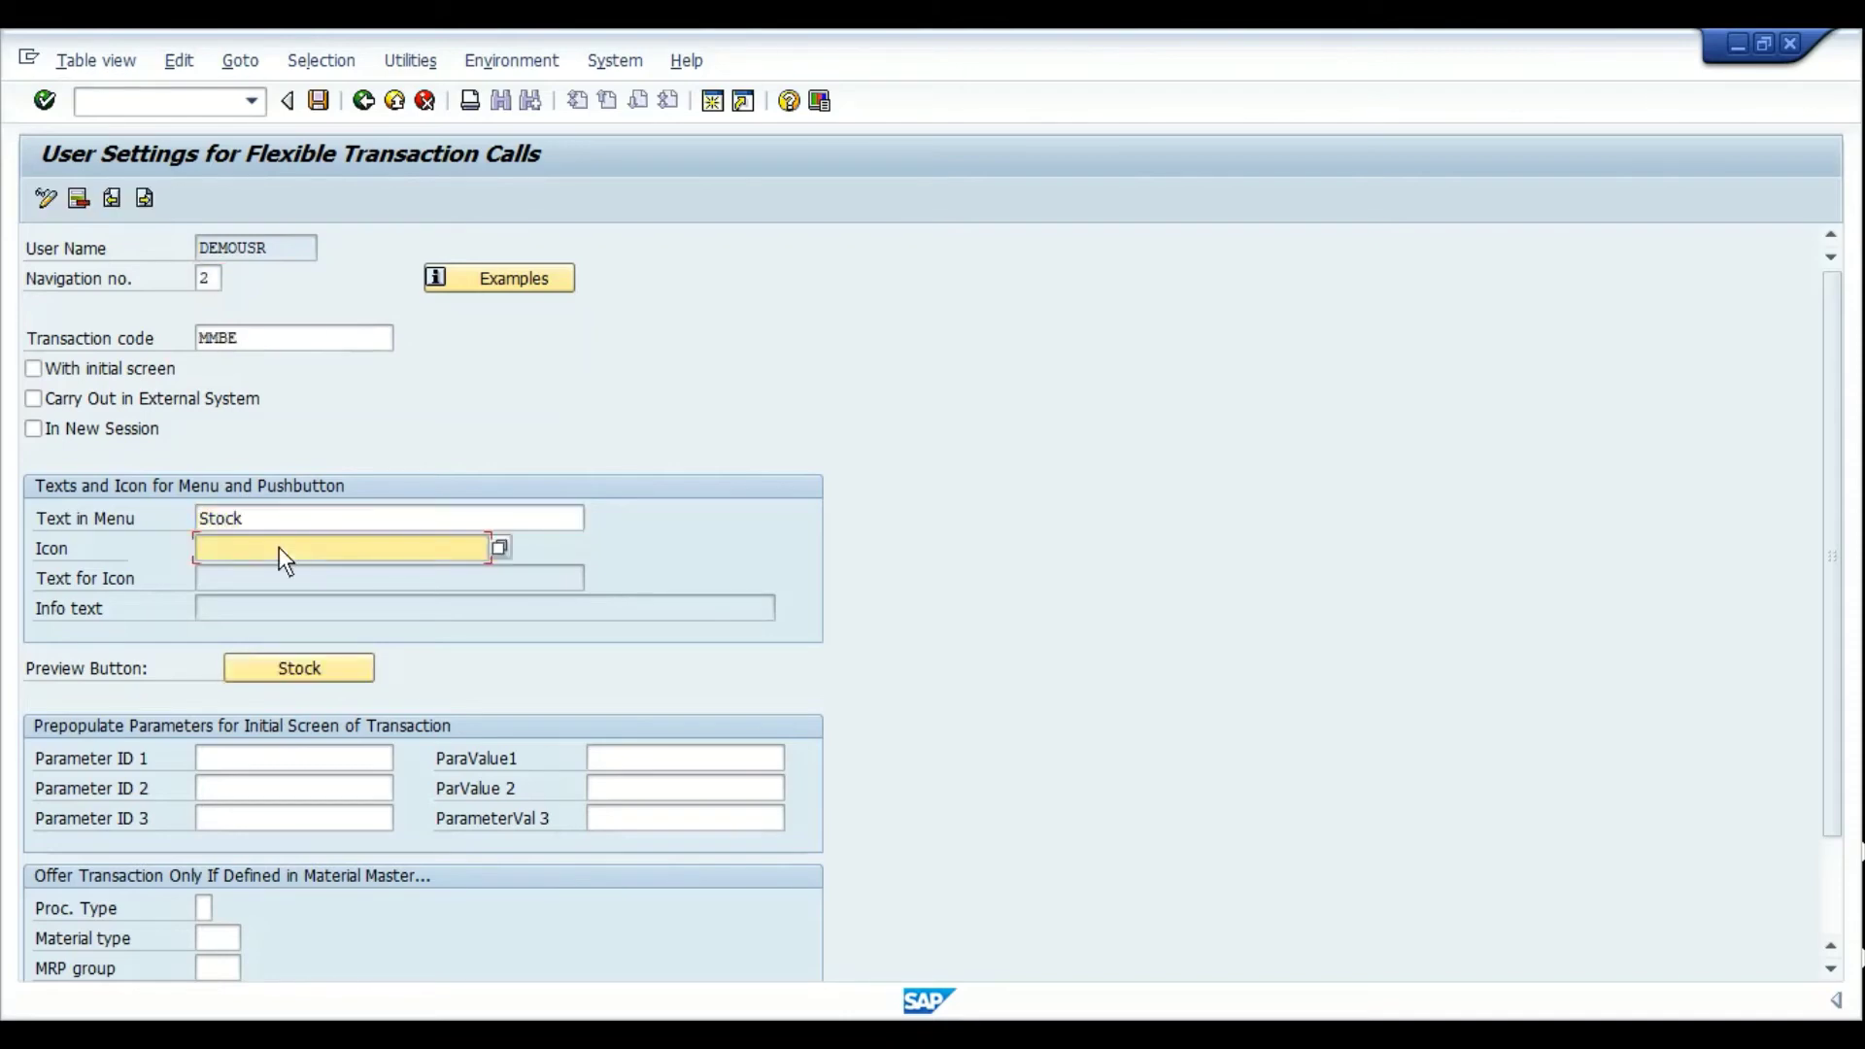
pyautogui.click(501, 550)
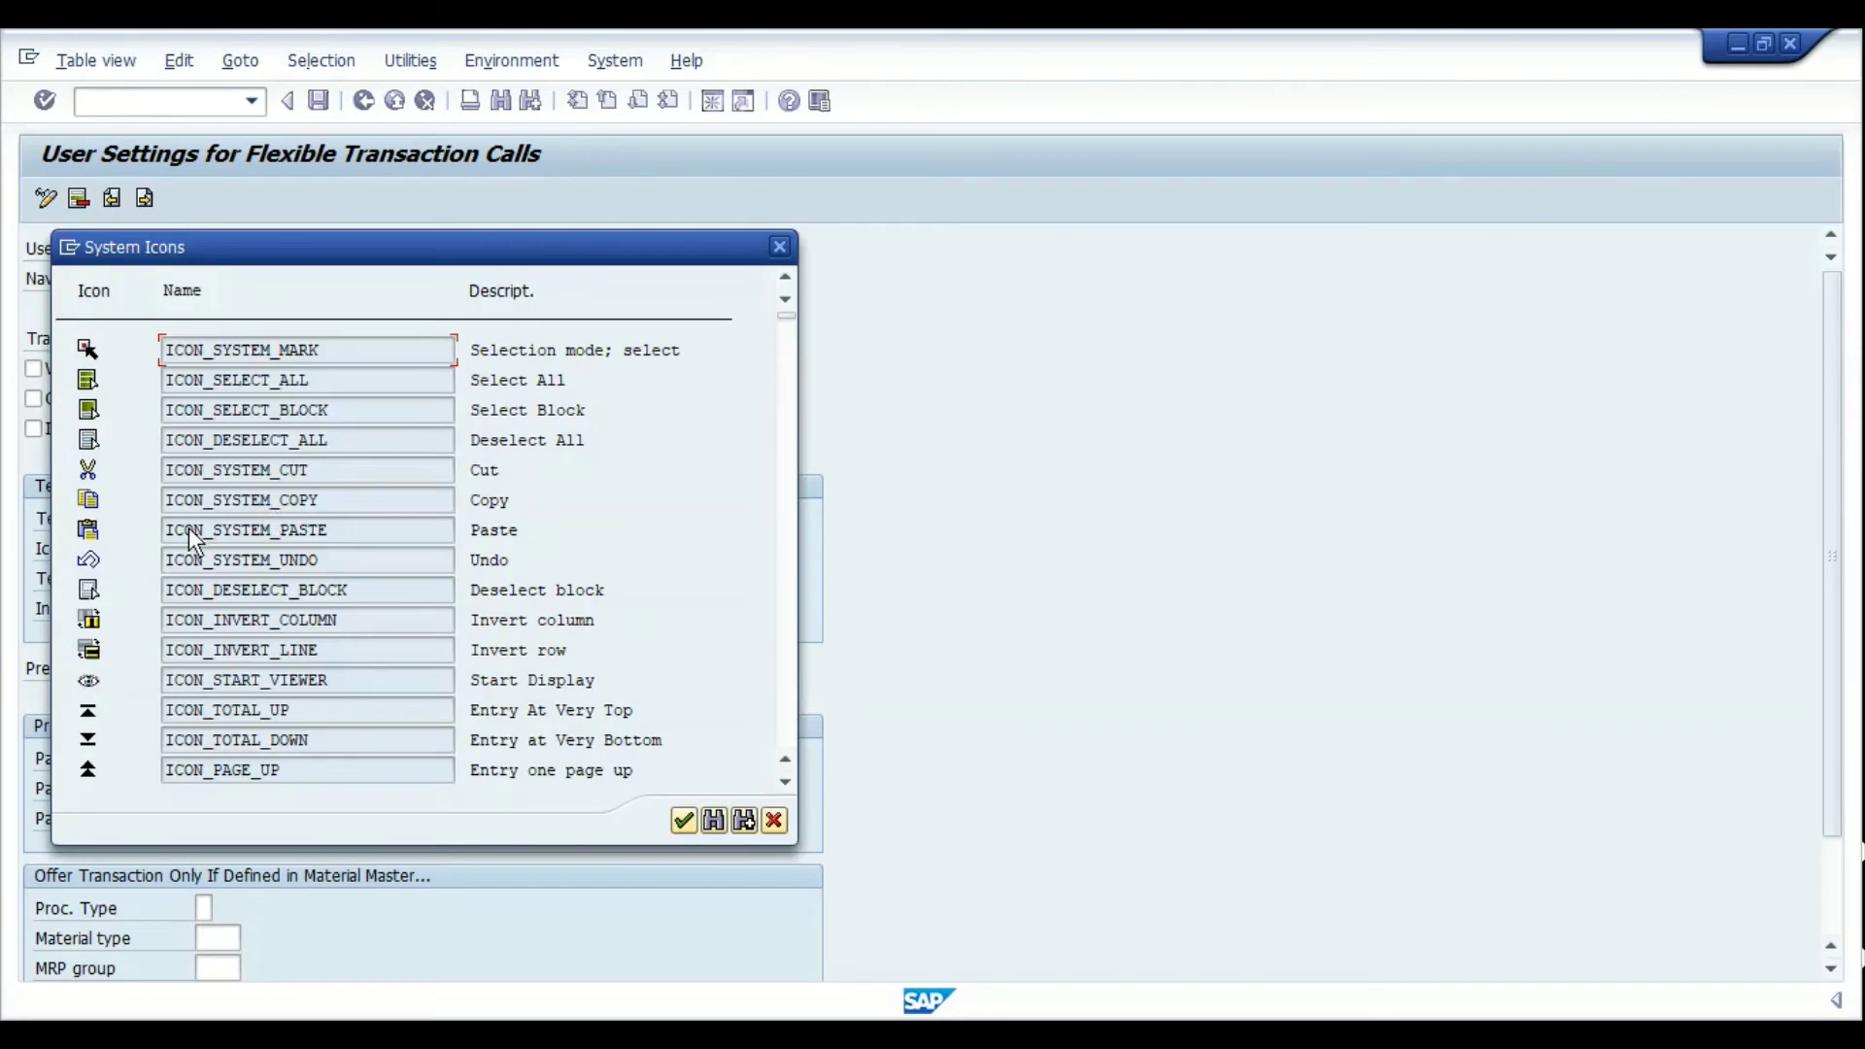
pyautogui.press('pagedown')
pyautogui.press('pagedown')
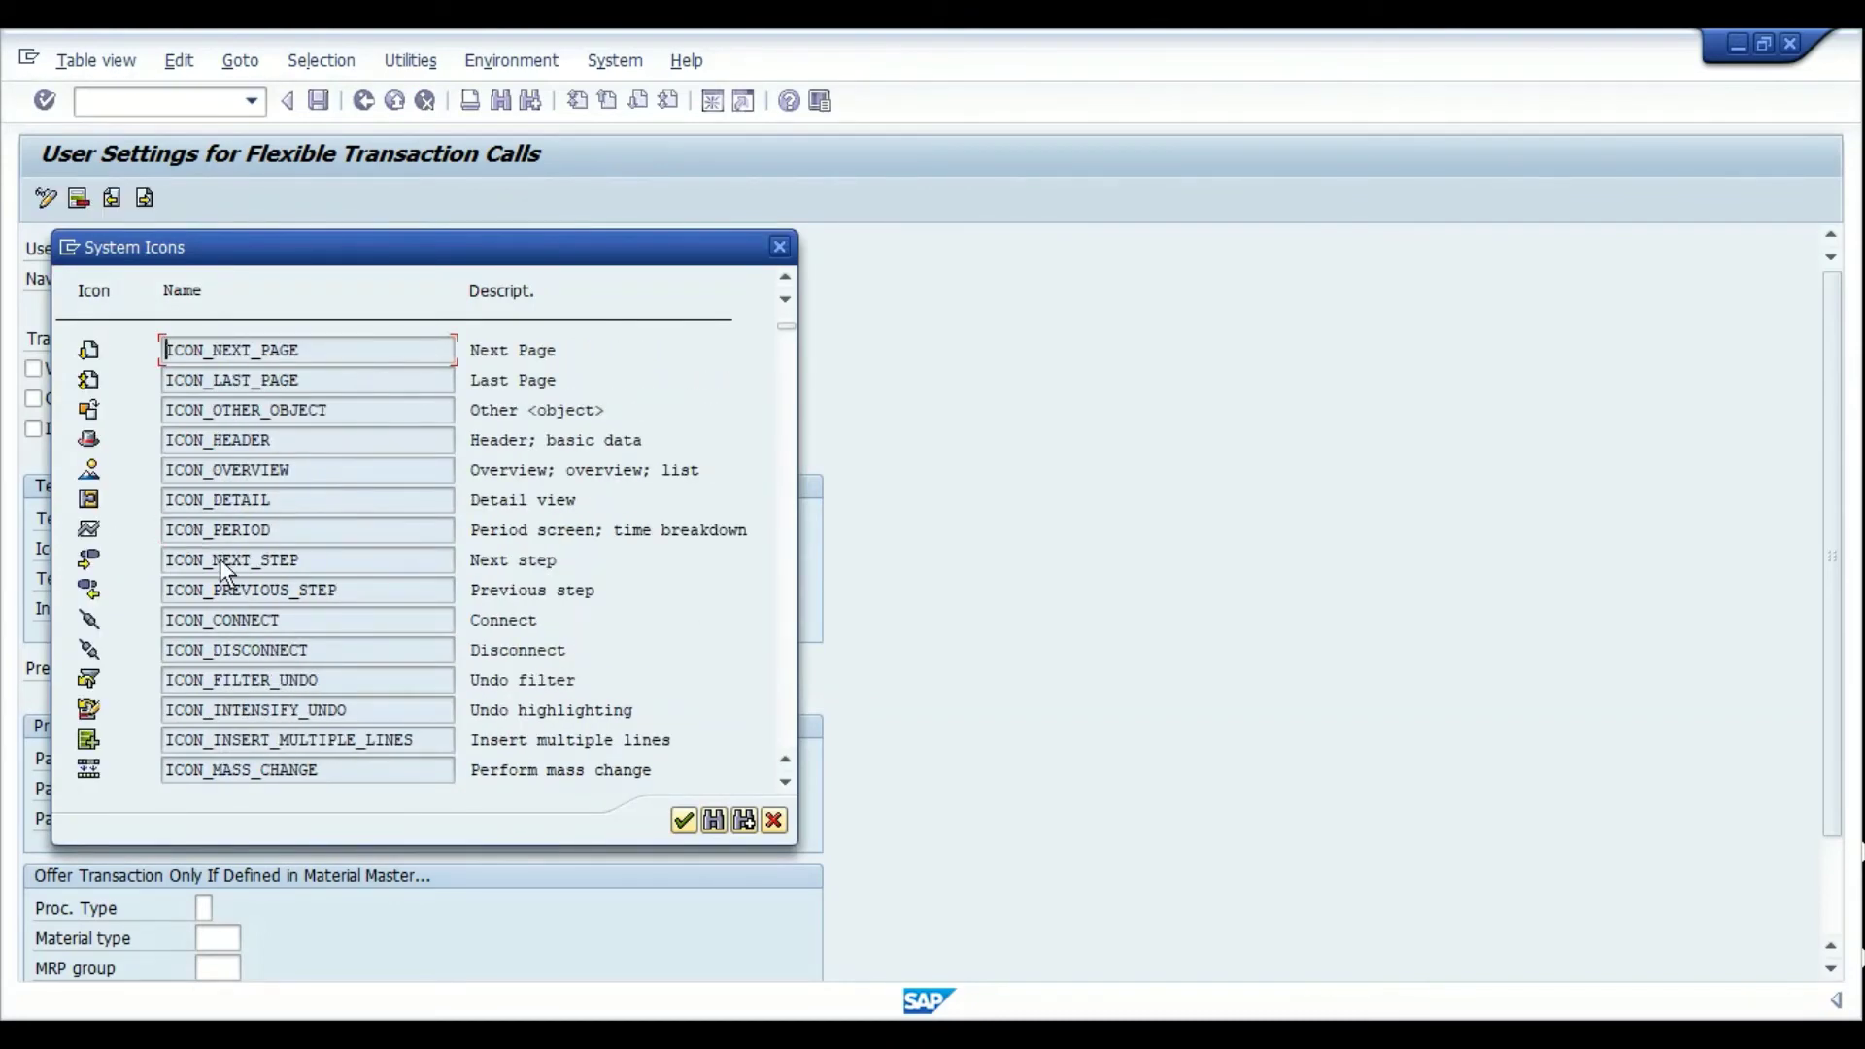
pyautogui.doubleClick(195, 469)
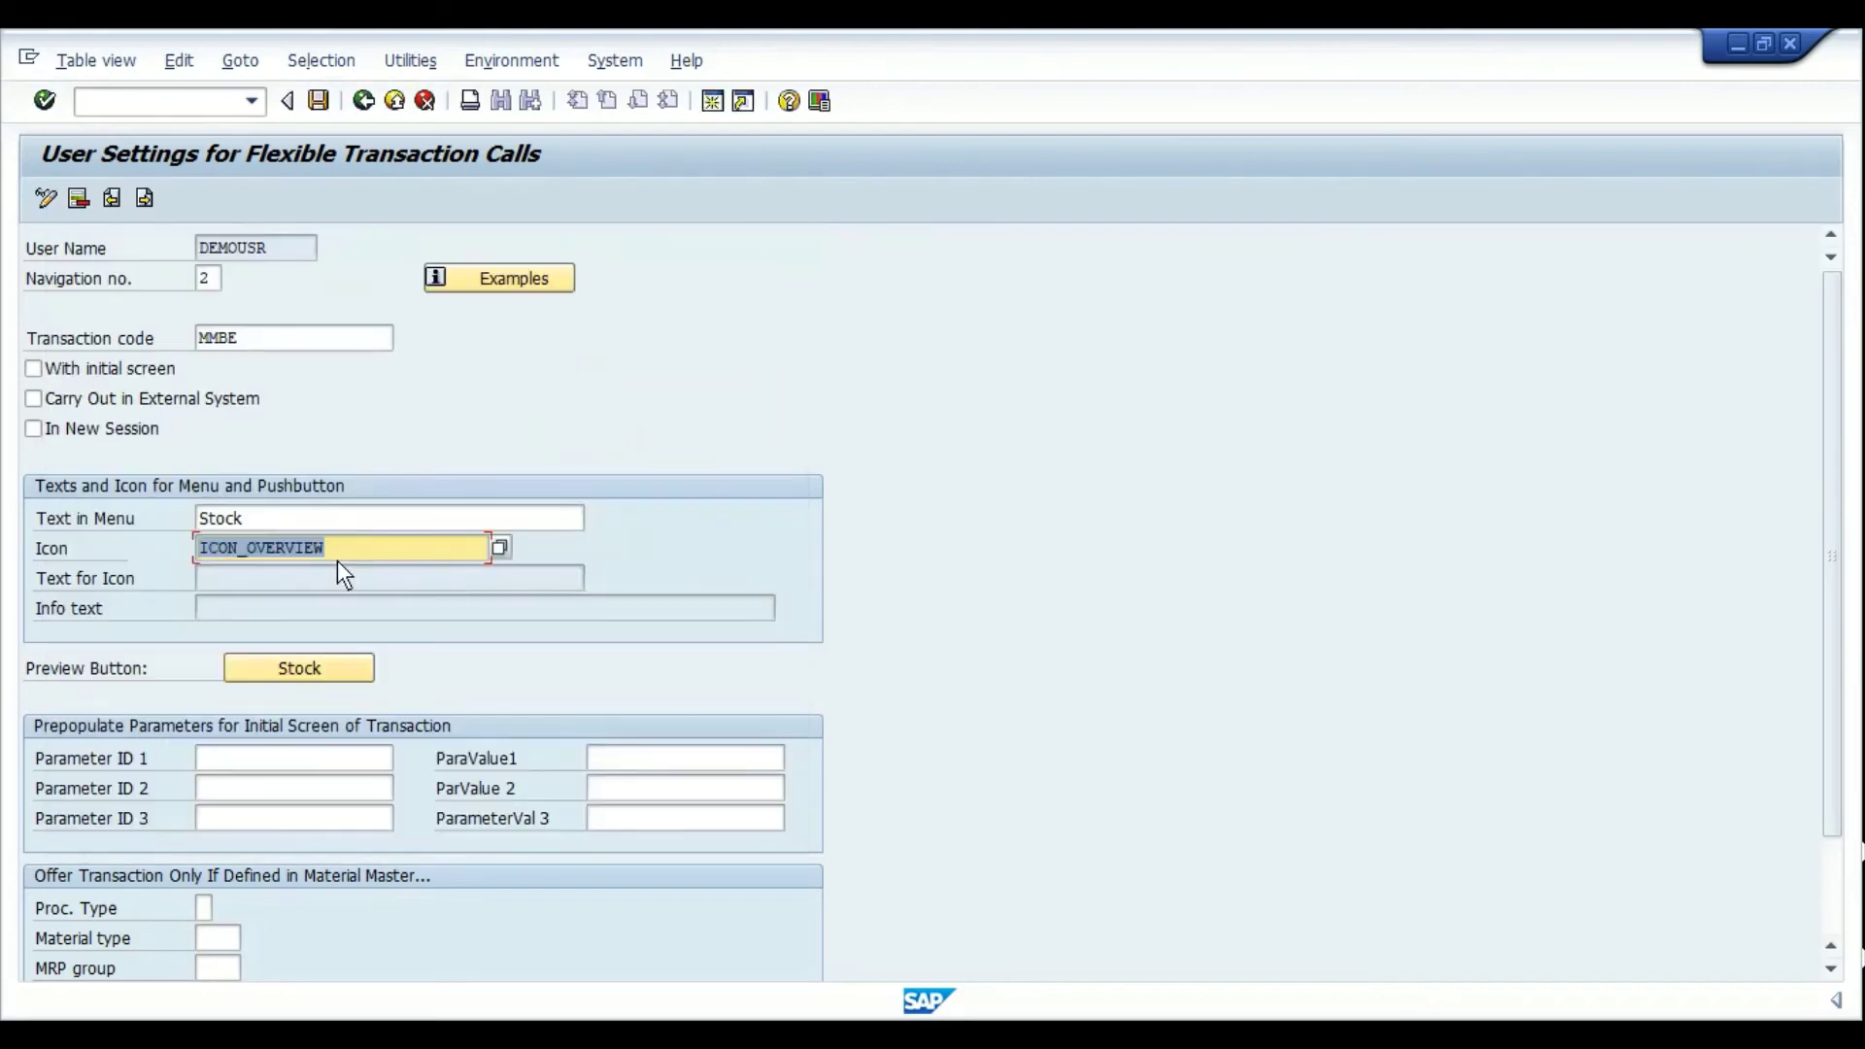
# Set the icon text of the MMBE entry to Stock Overview and save the entry under the proposed customizing request
pyautogui.press('Return')
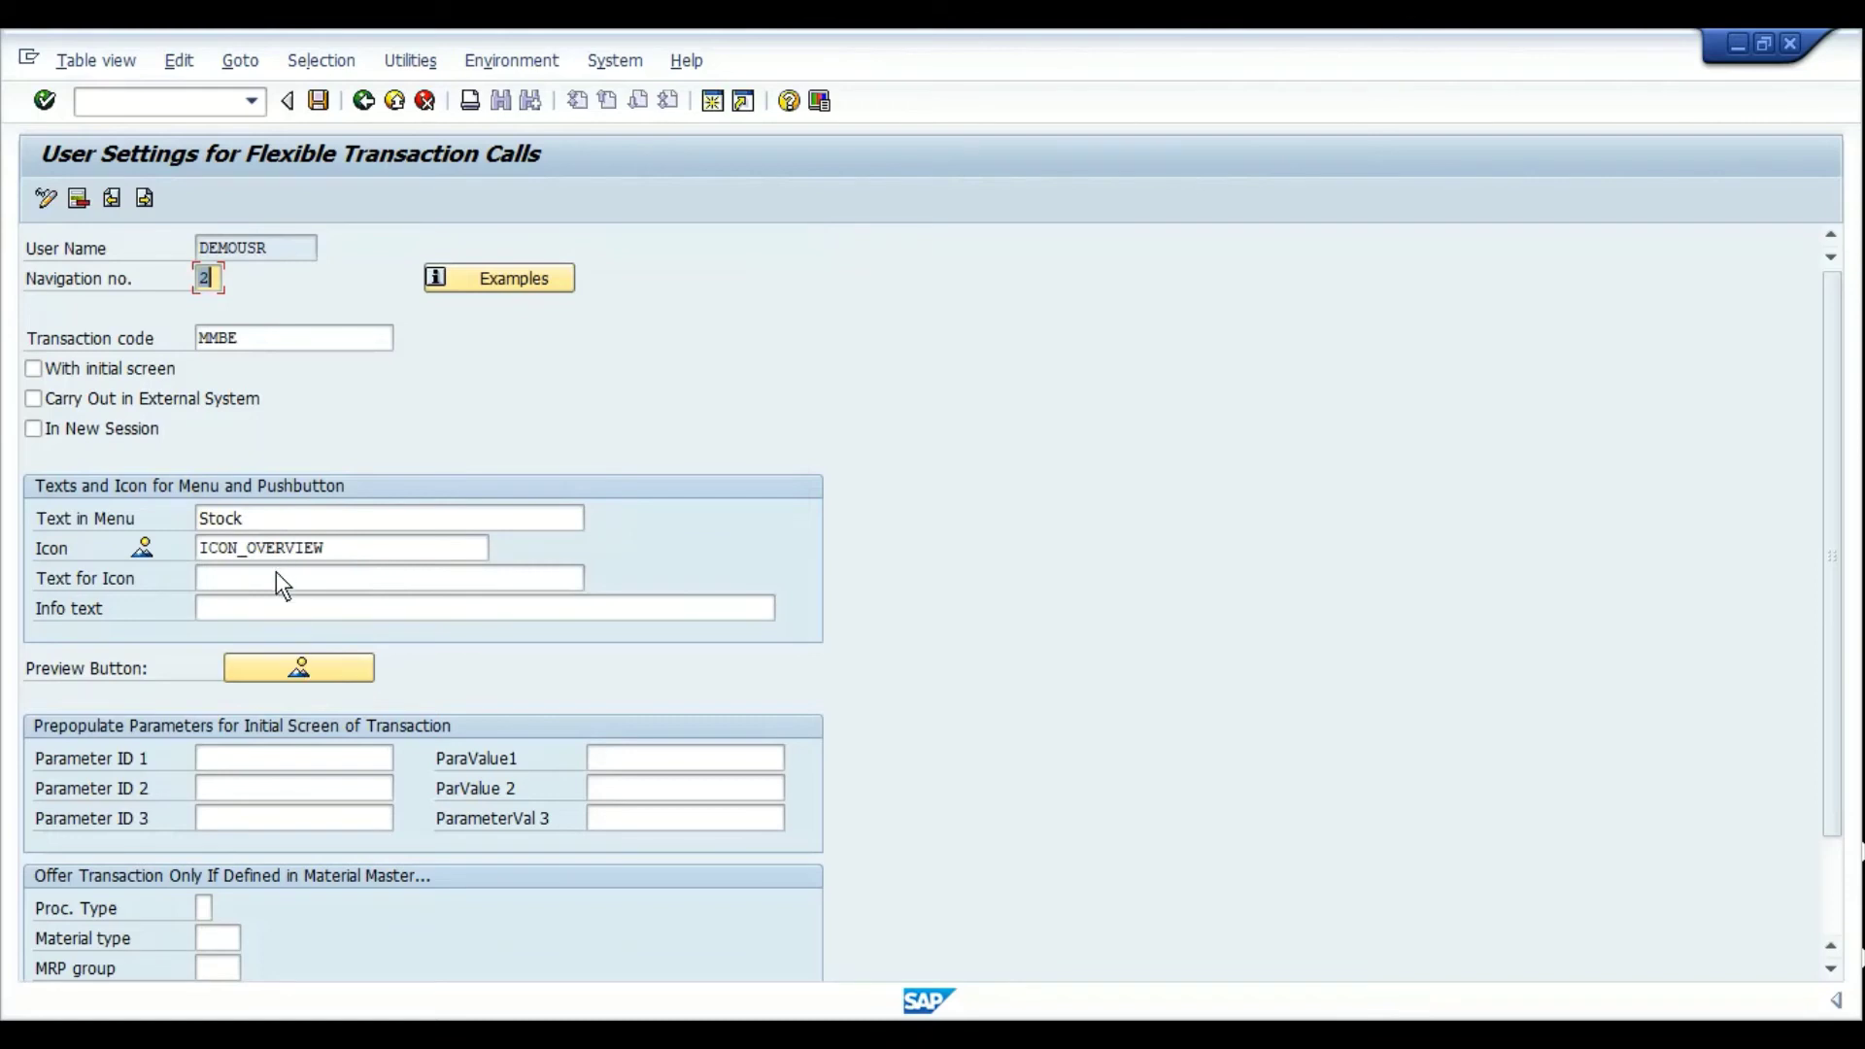
pyautogui.click(276, 577)
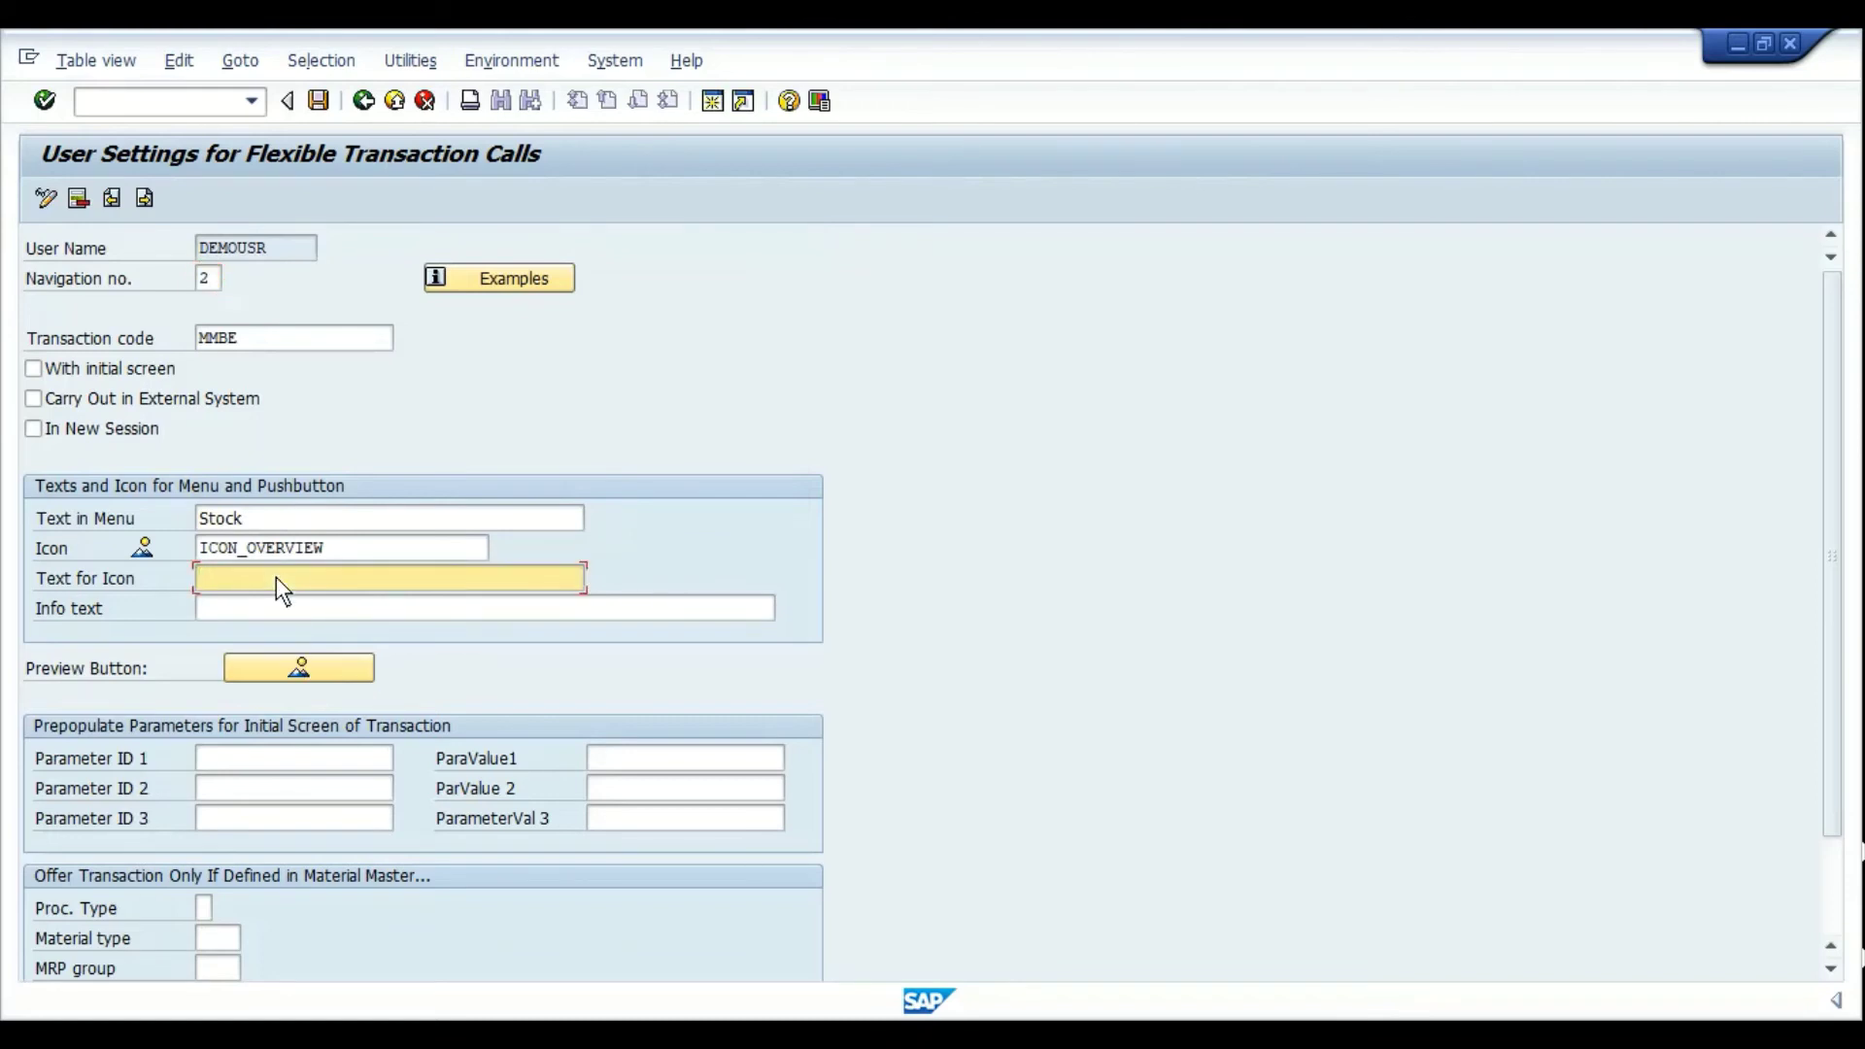
pyautogui.write('Stock ')
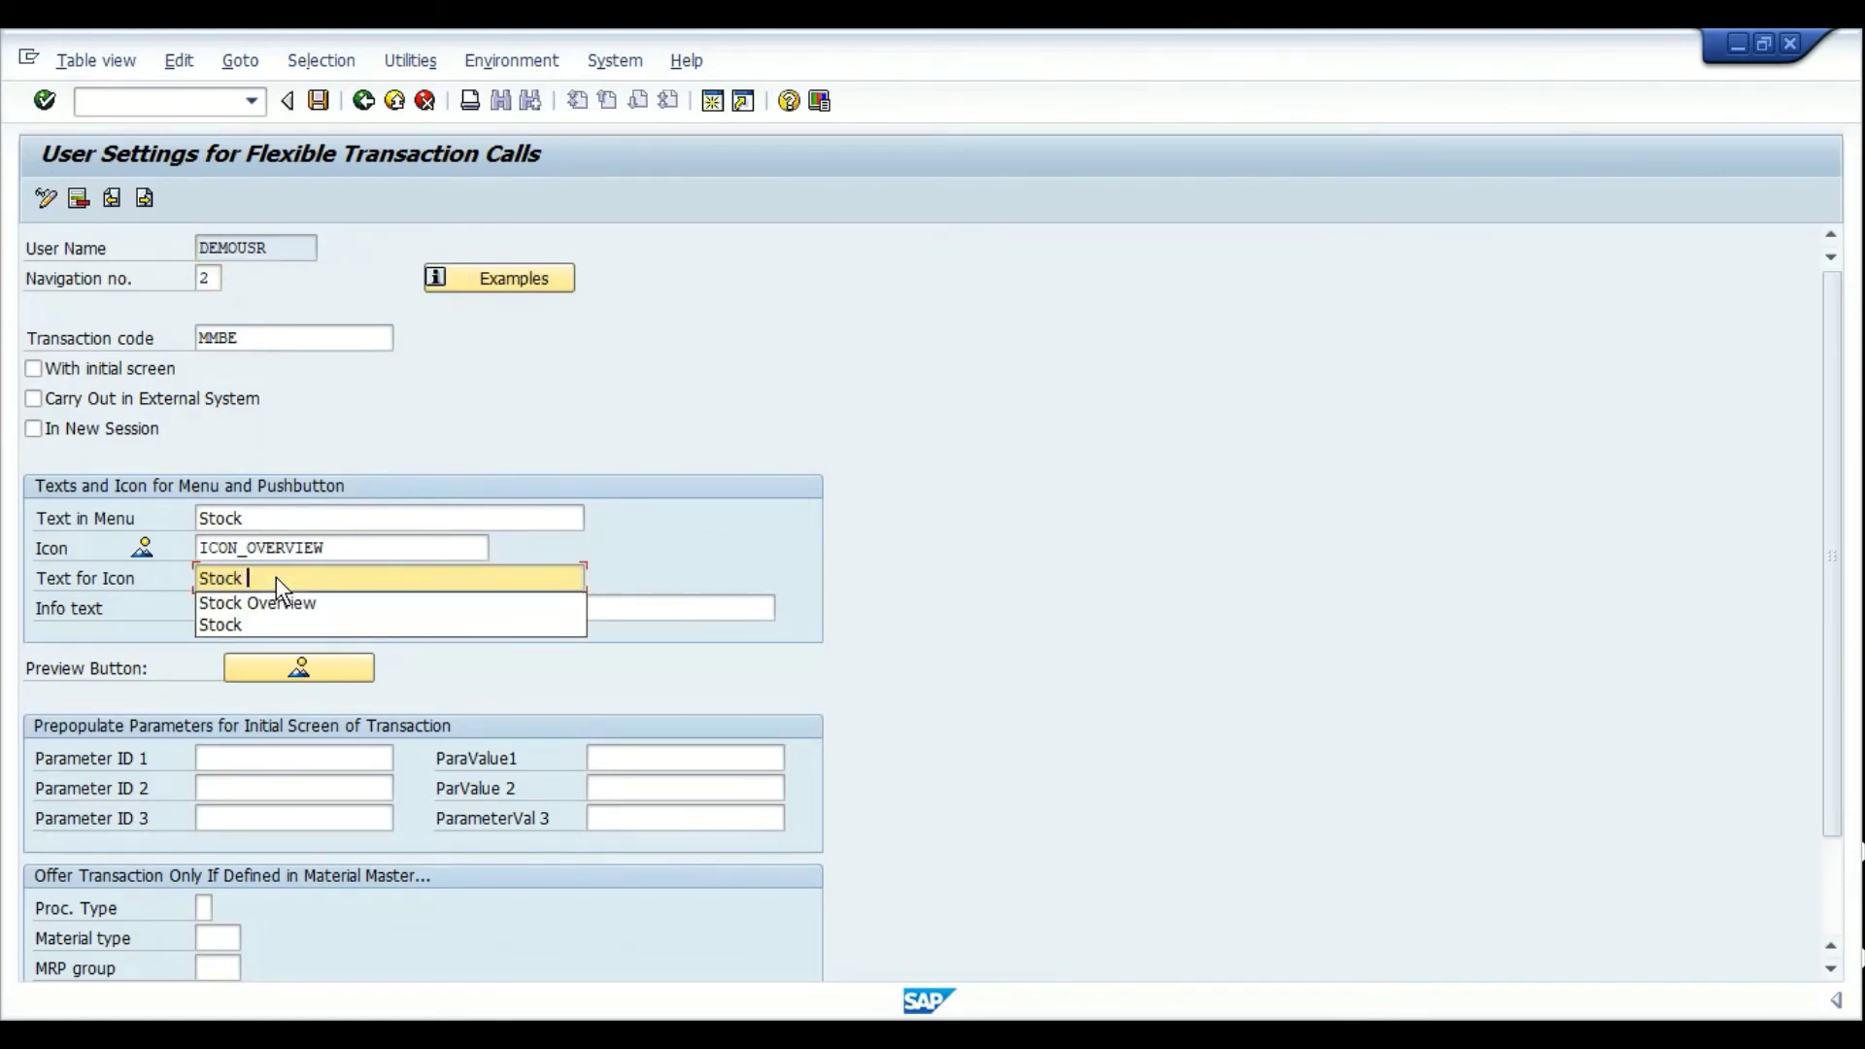
pyautogui.write('Overview')
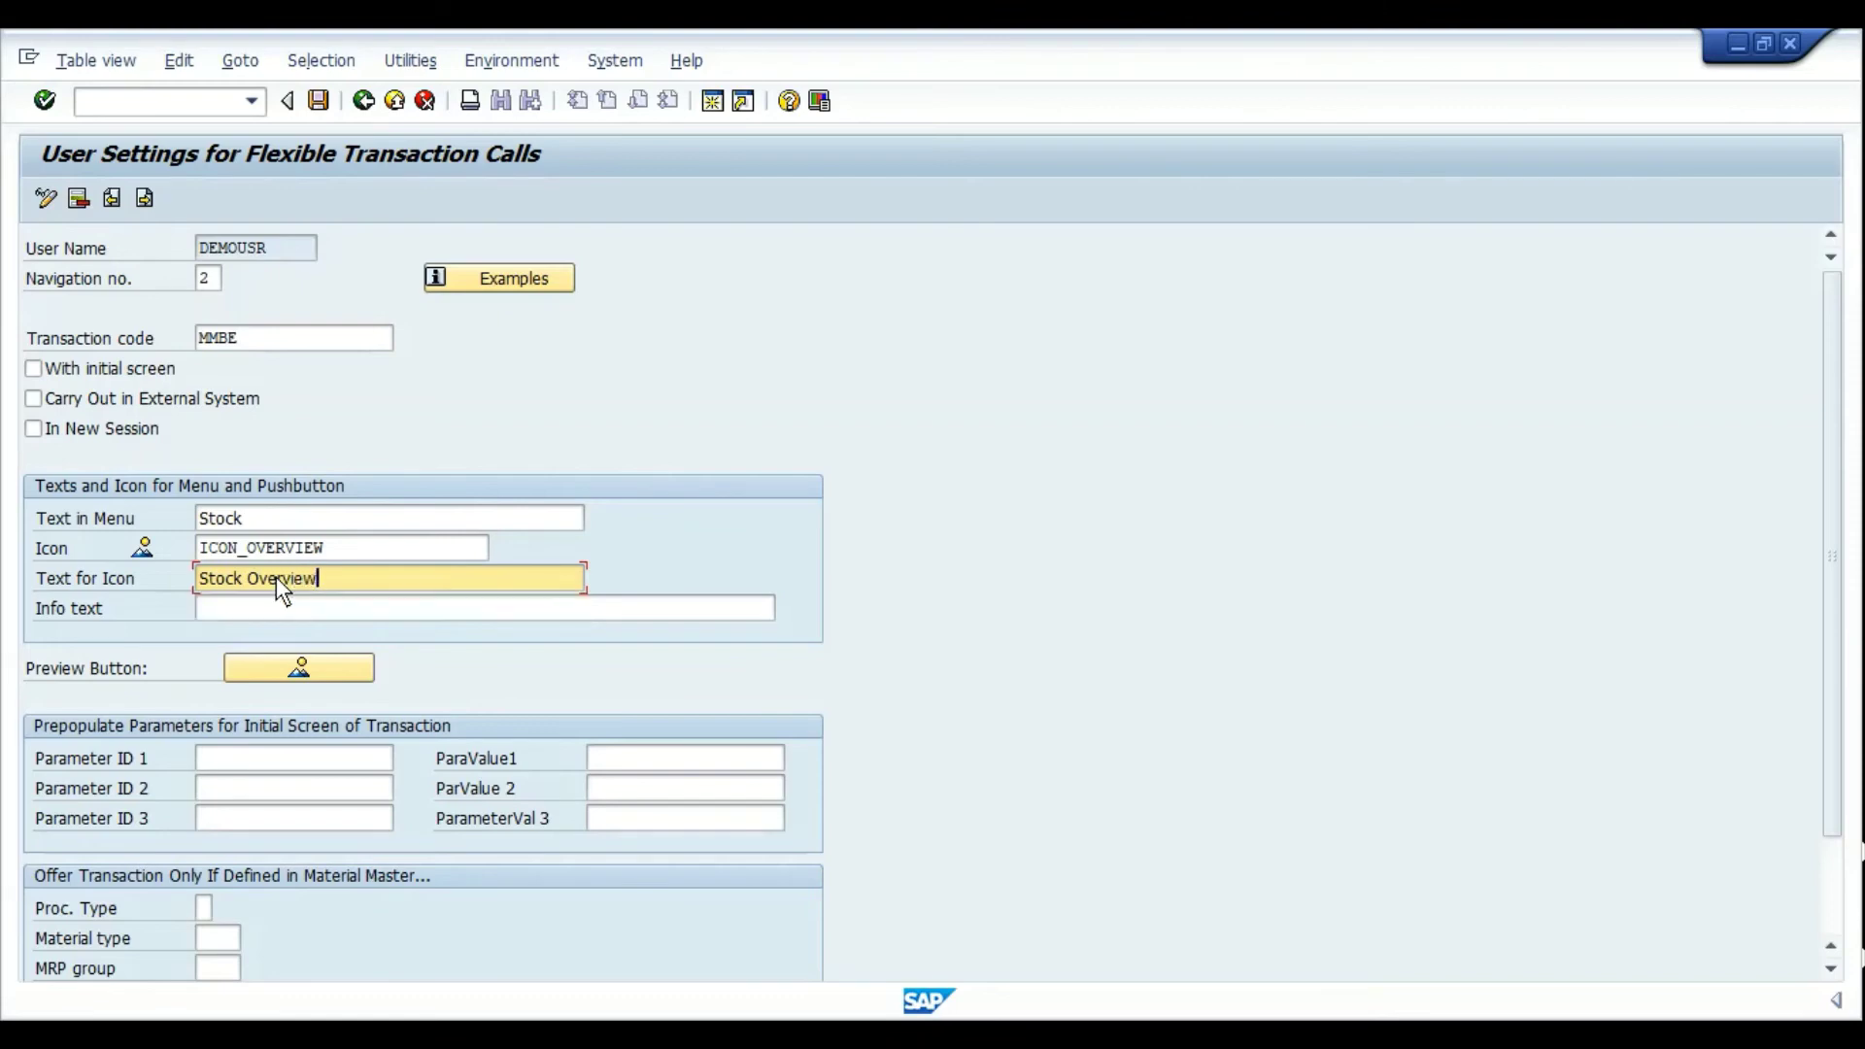
pyautogui.press('Return')
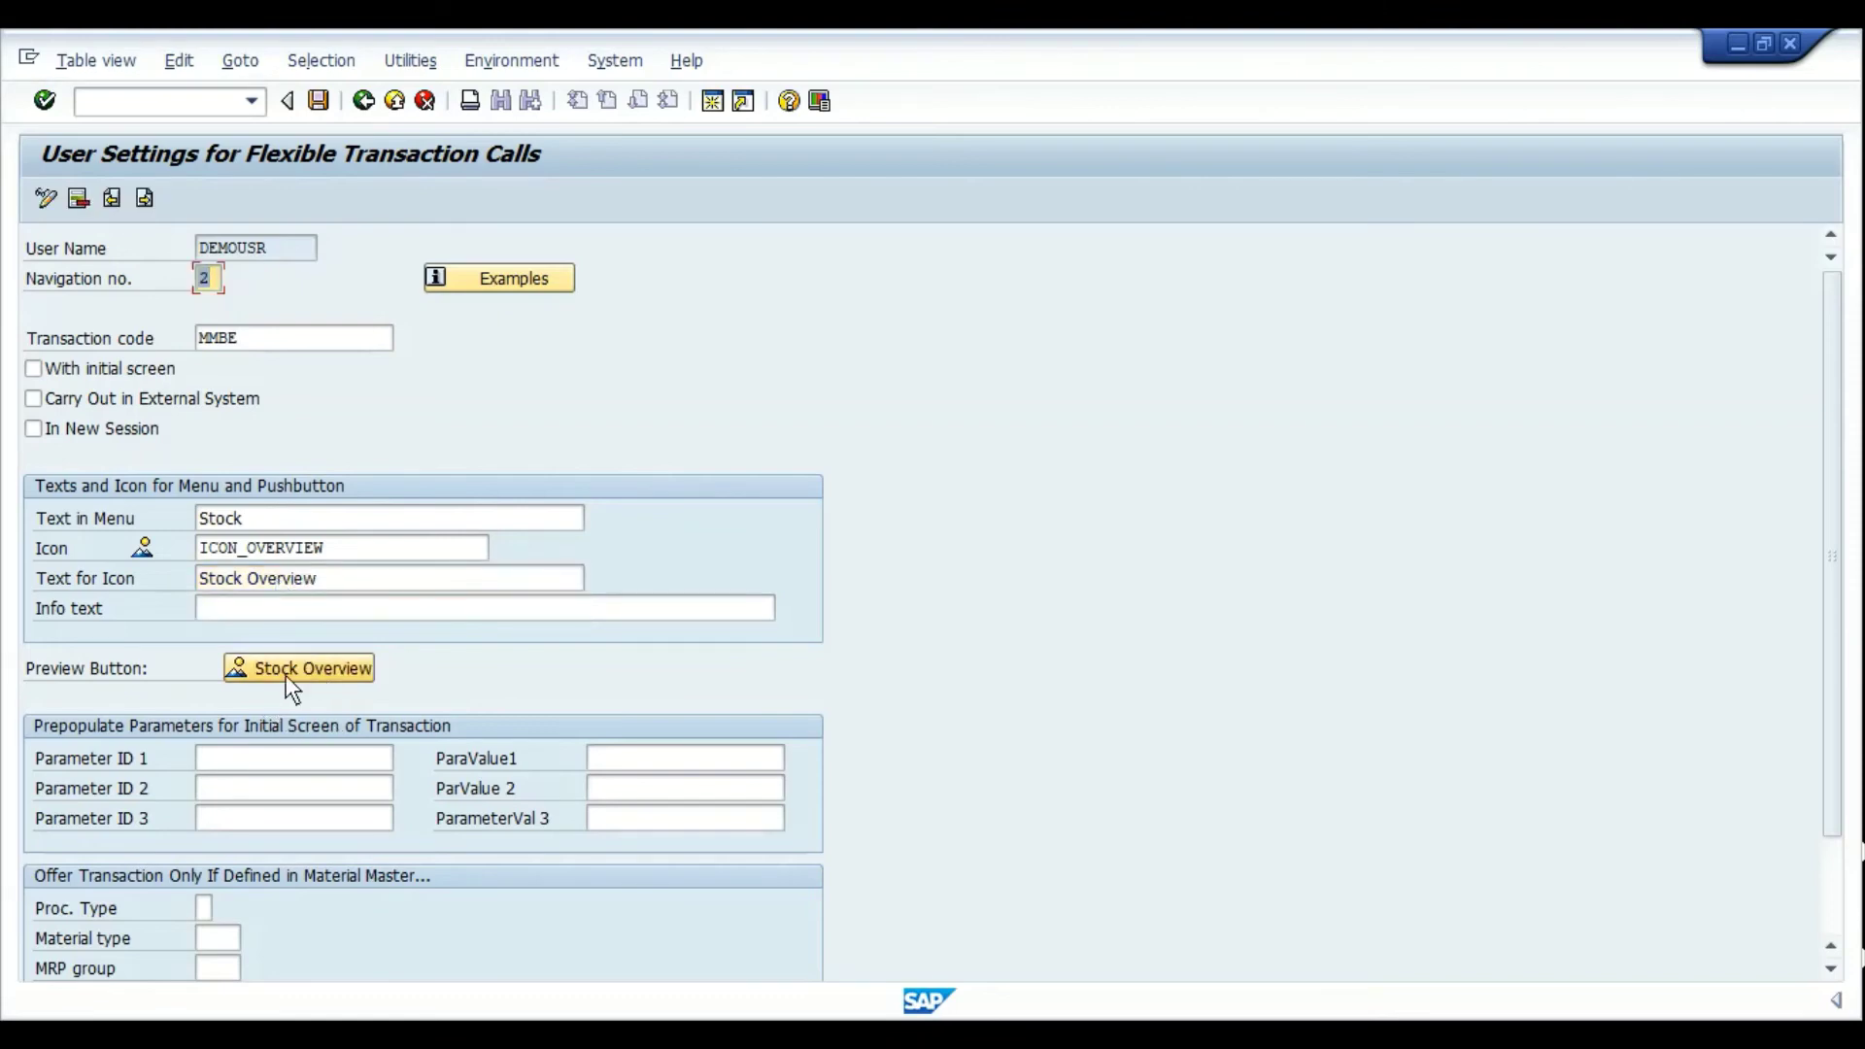
pyautogui.click(320, 103)
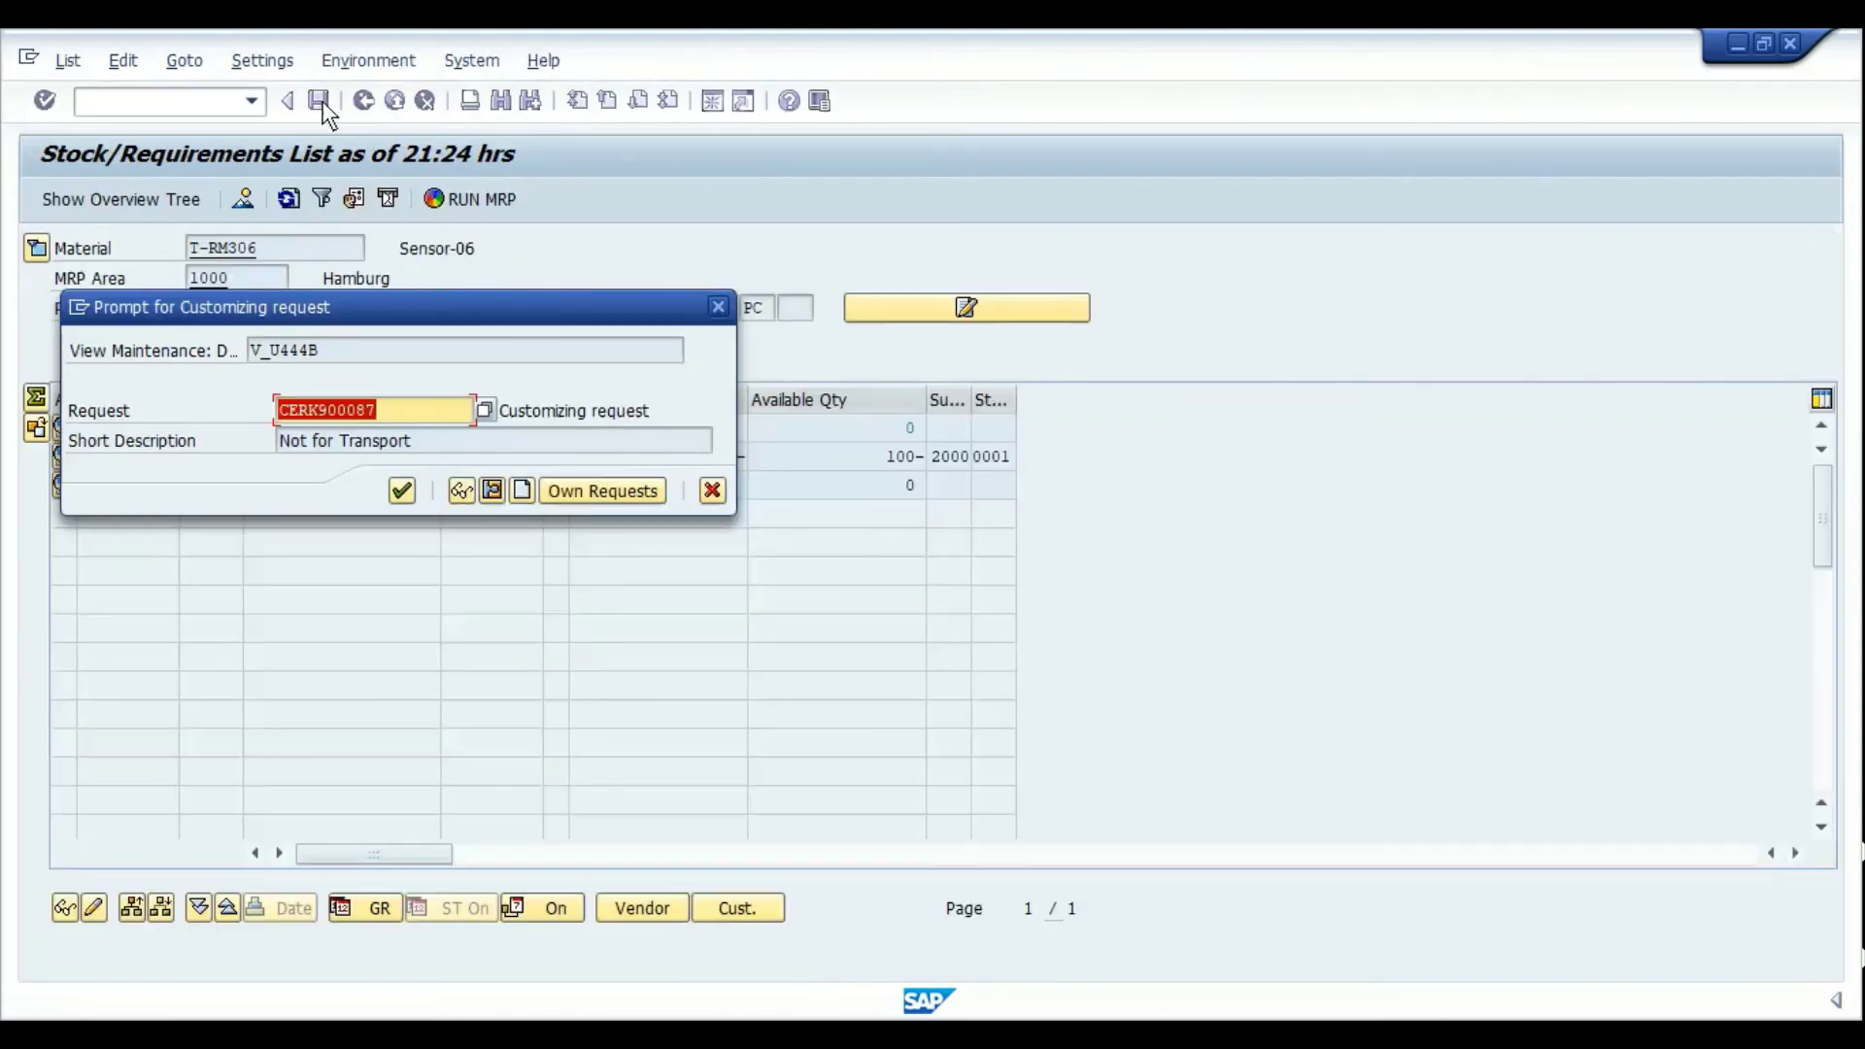
pyautogui.click(402, 490)
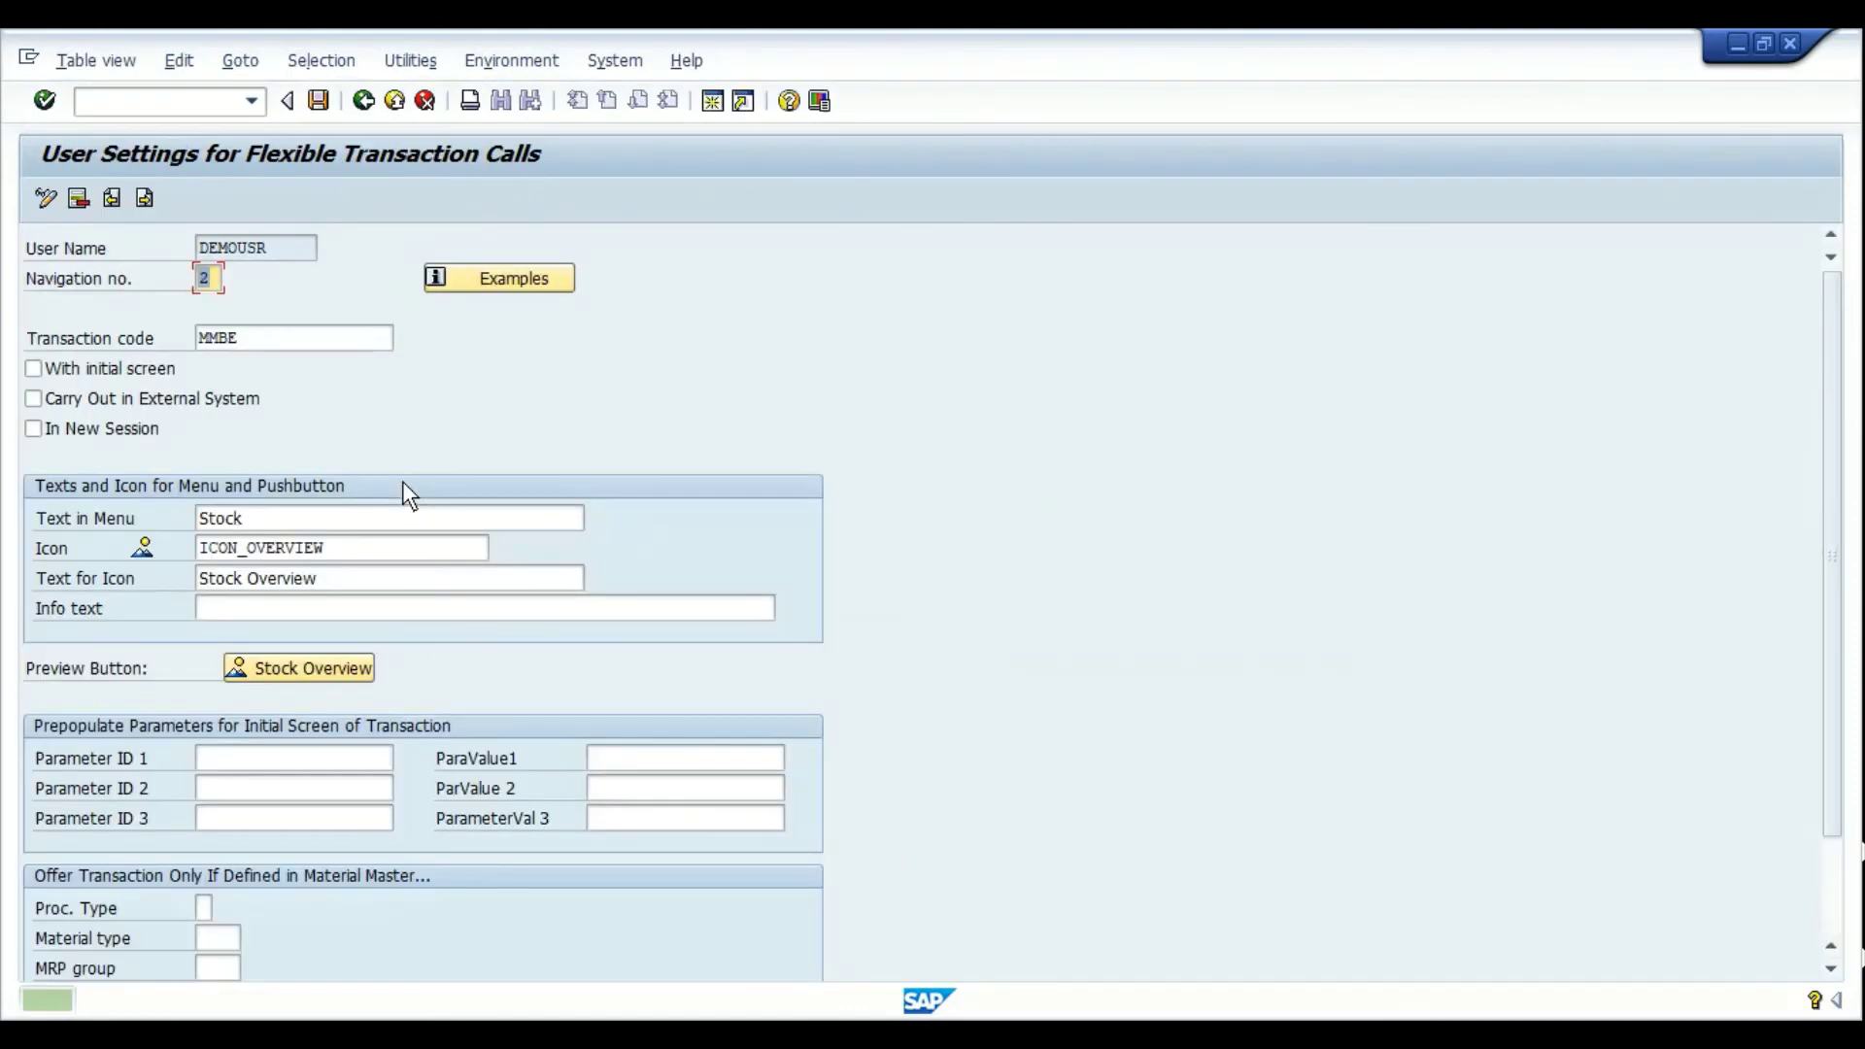
# Reopen the stock/requirements list for material T-RM306 in MRP area and plant 1000
pyautogui.hotkey('ctrl', '/')
pyautogui.write('/nmmbe')
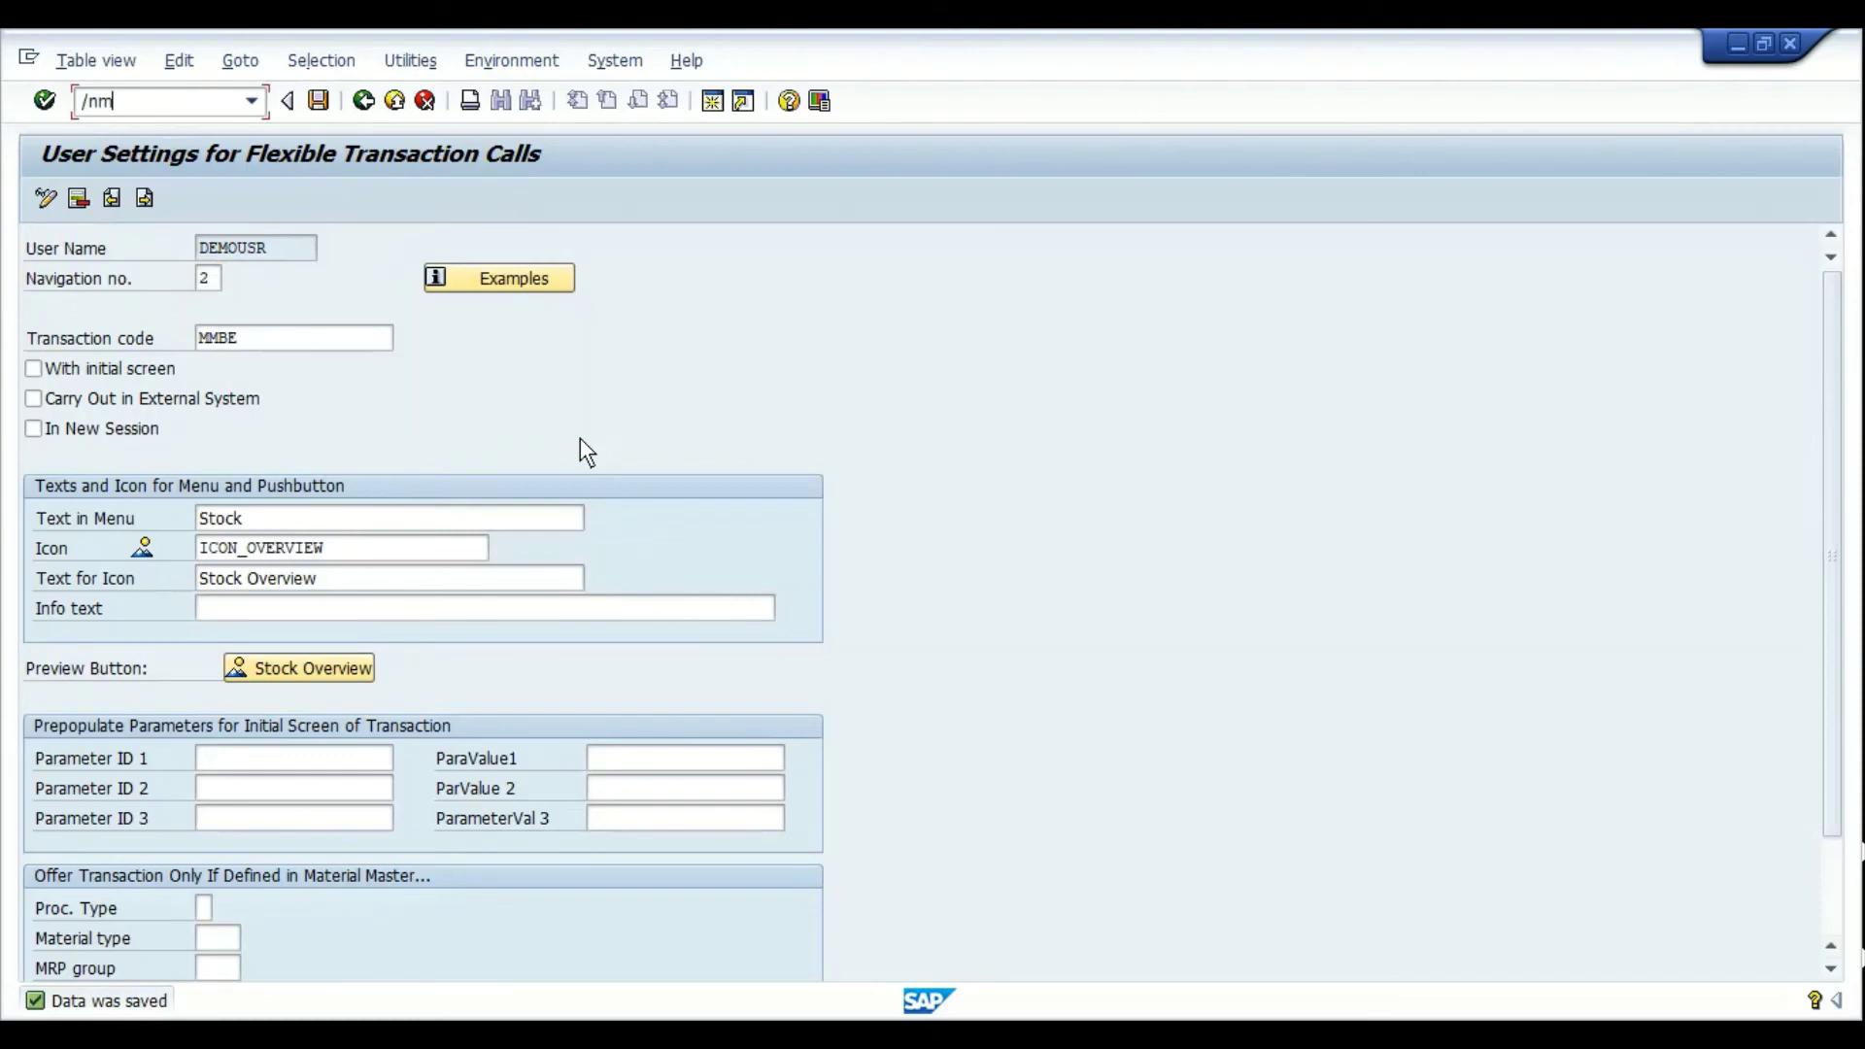
pyautogui.press('Return')
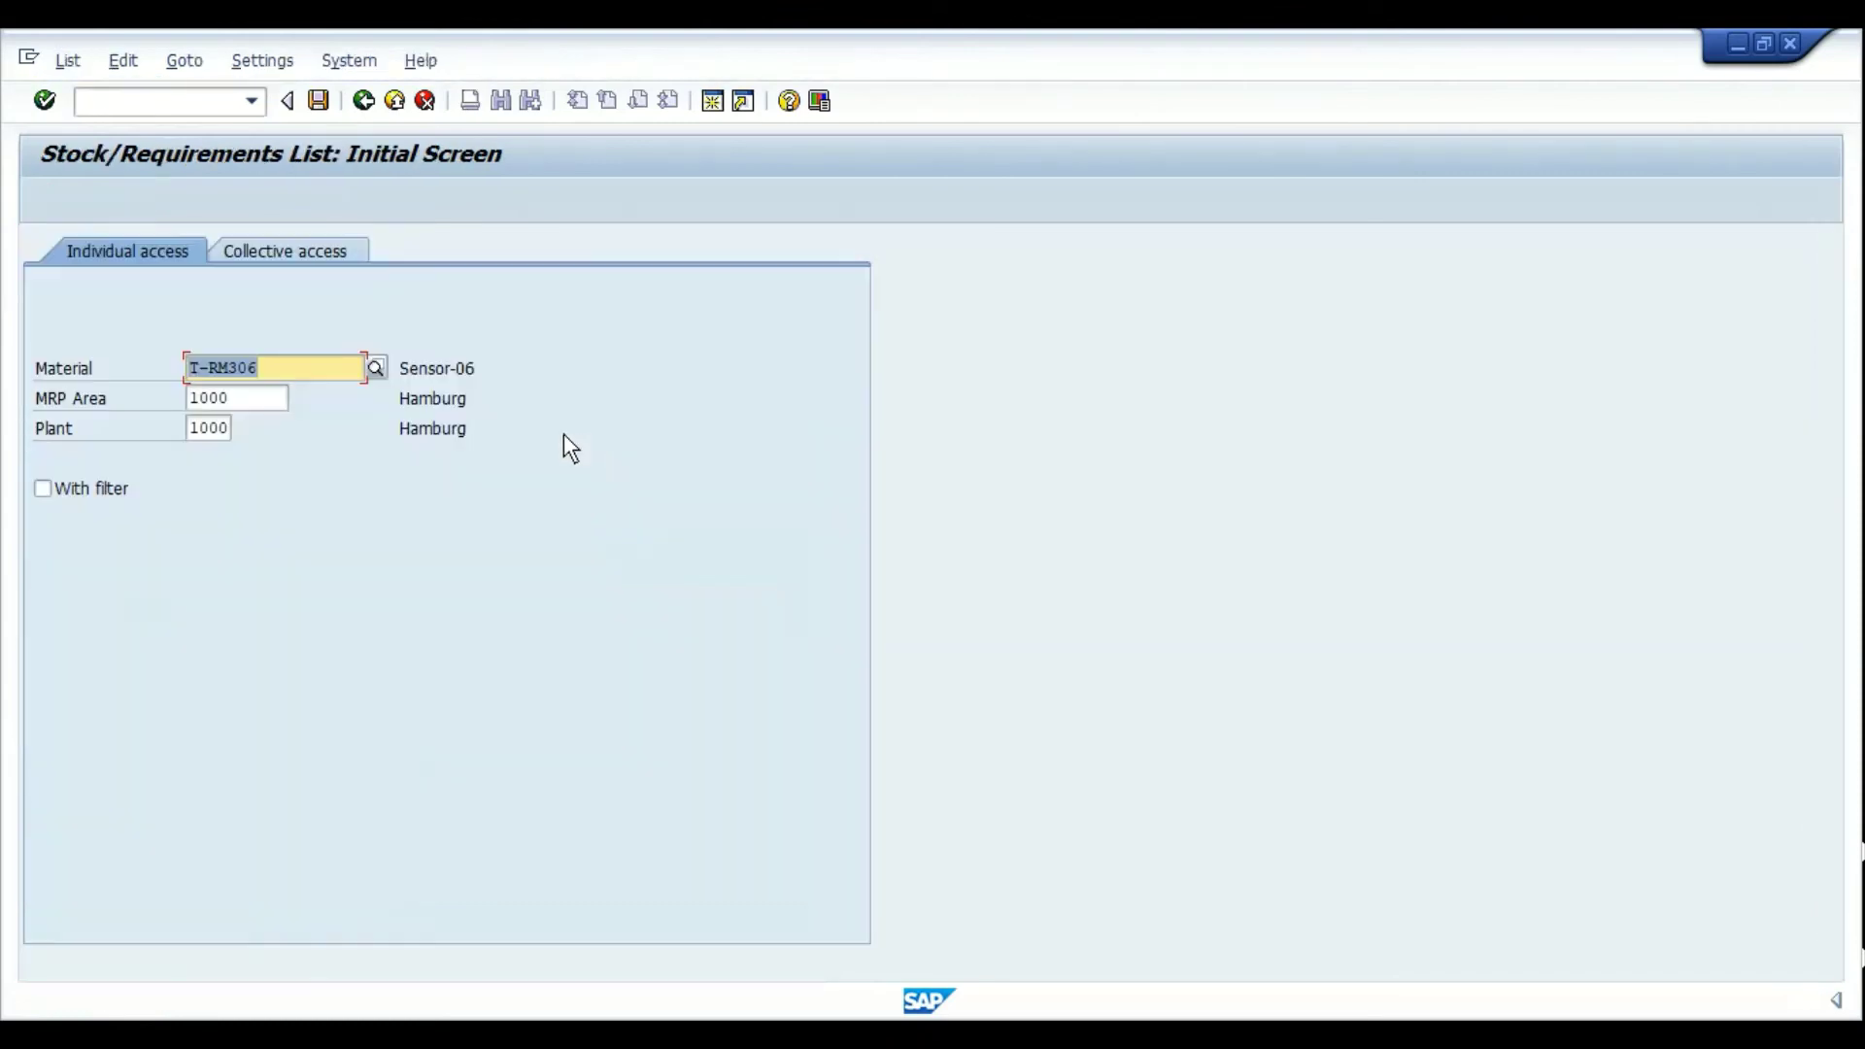
pyautogui.press('Return')
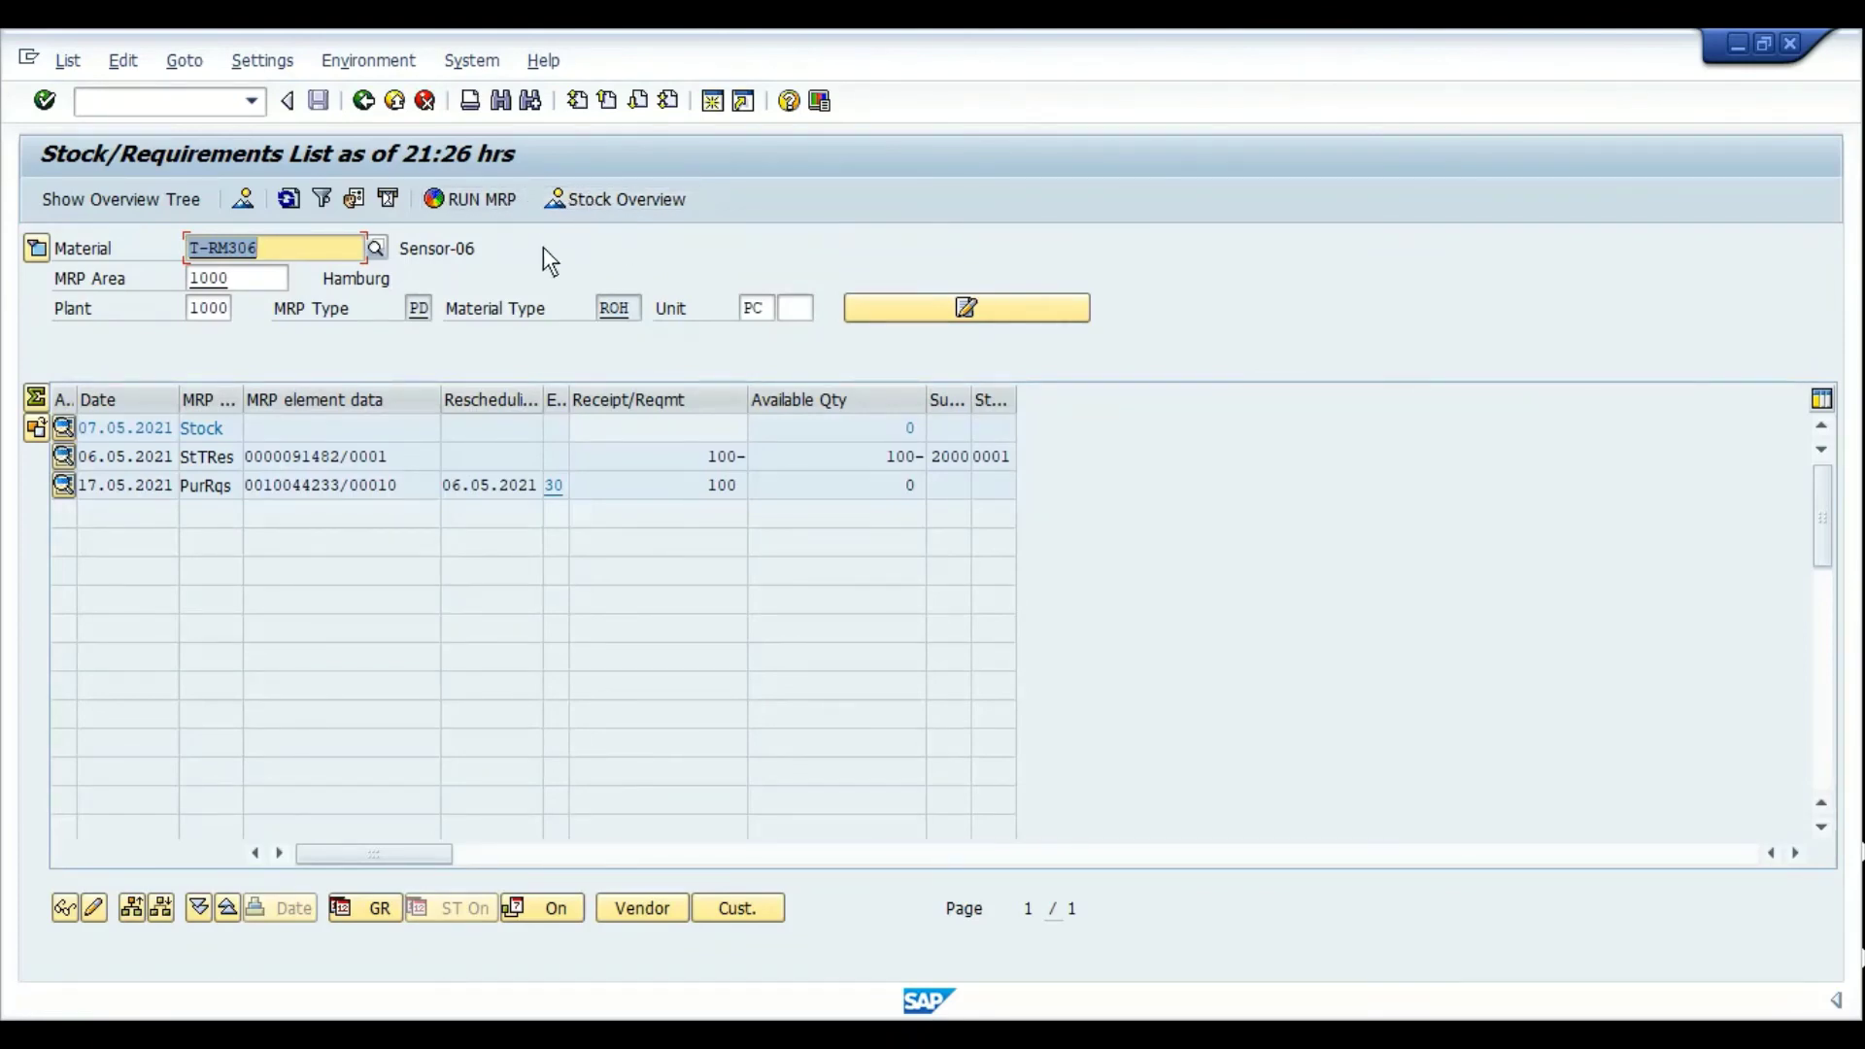
# Open the MD02 entry in the own favorites assignment and enable With initial screen and In New Session
pyautogui.click(369, 61)
pyautogui.moveTo(476, 401)
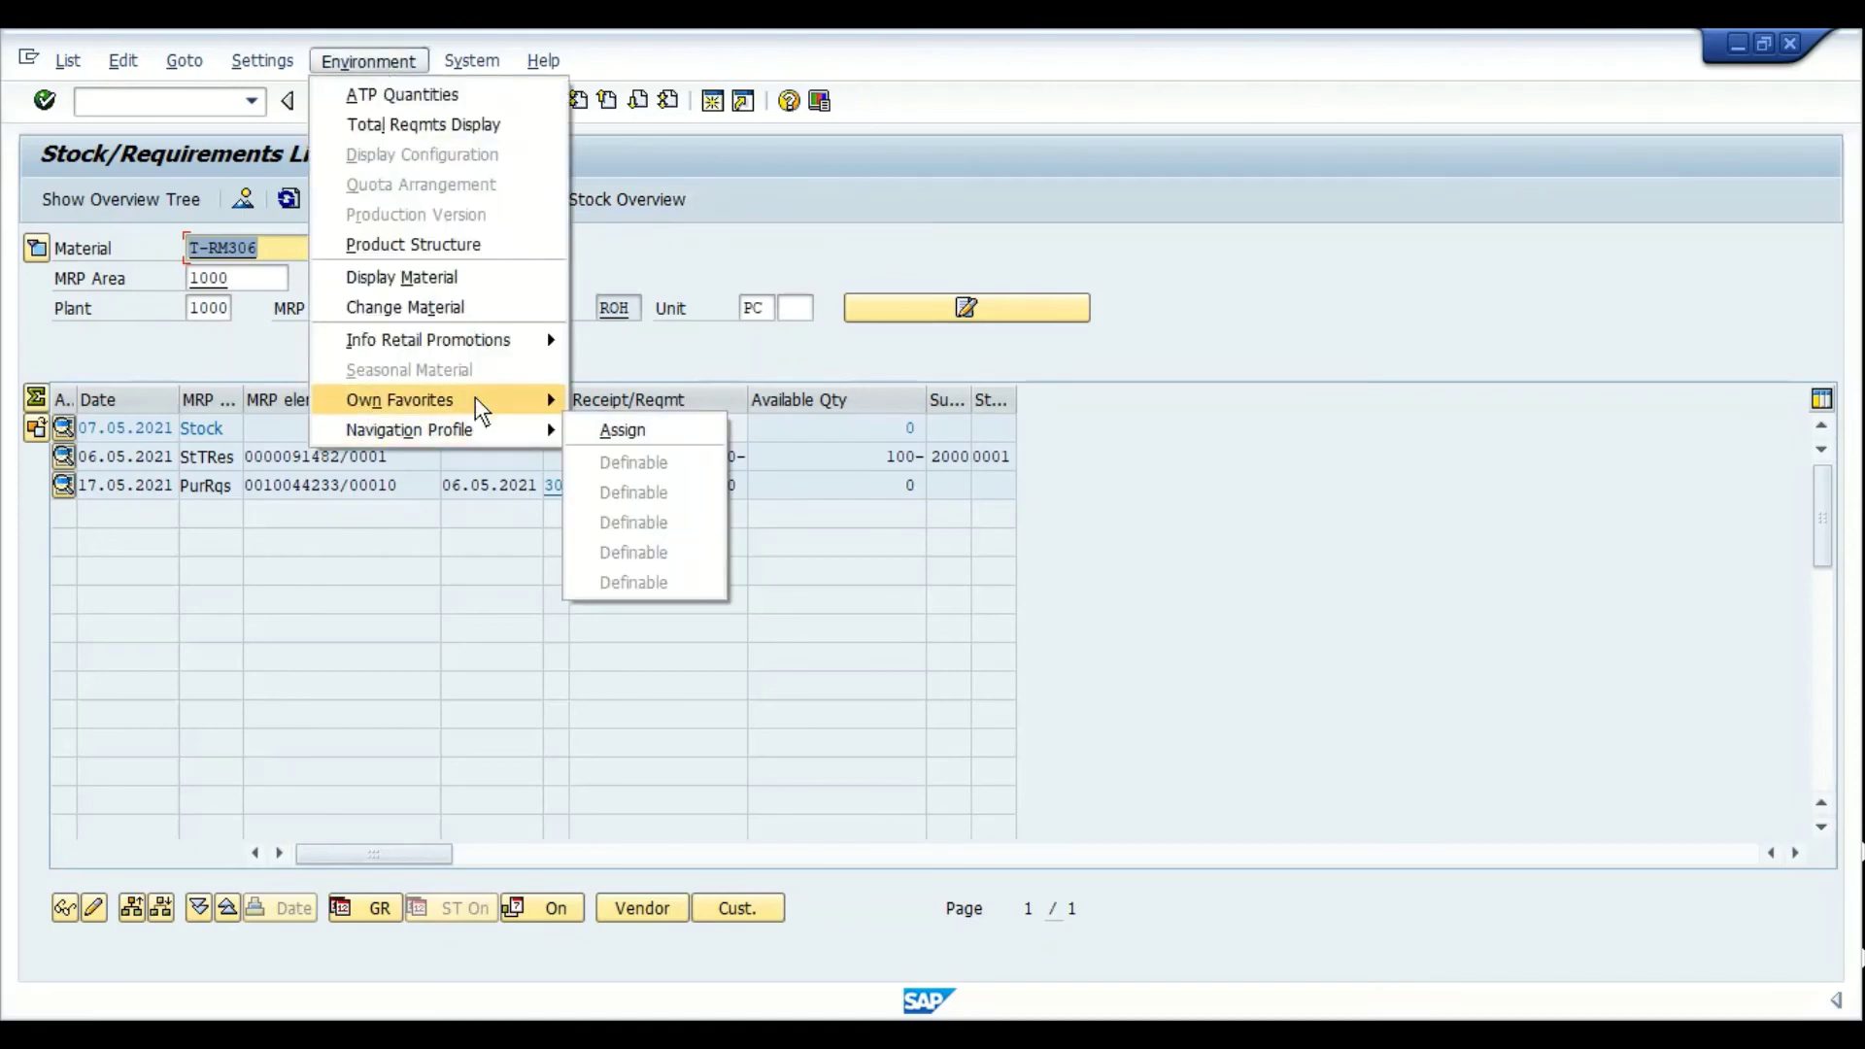
pyautogui.click(621, 400)
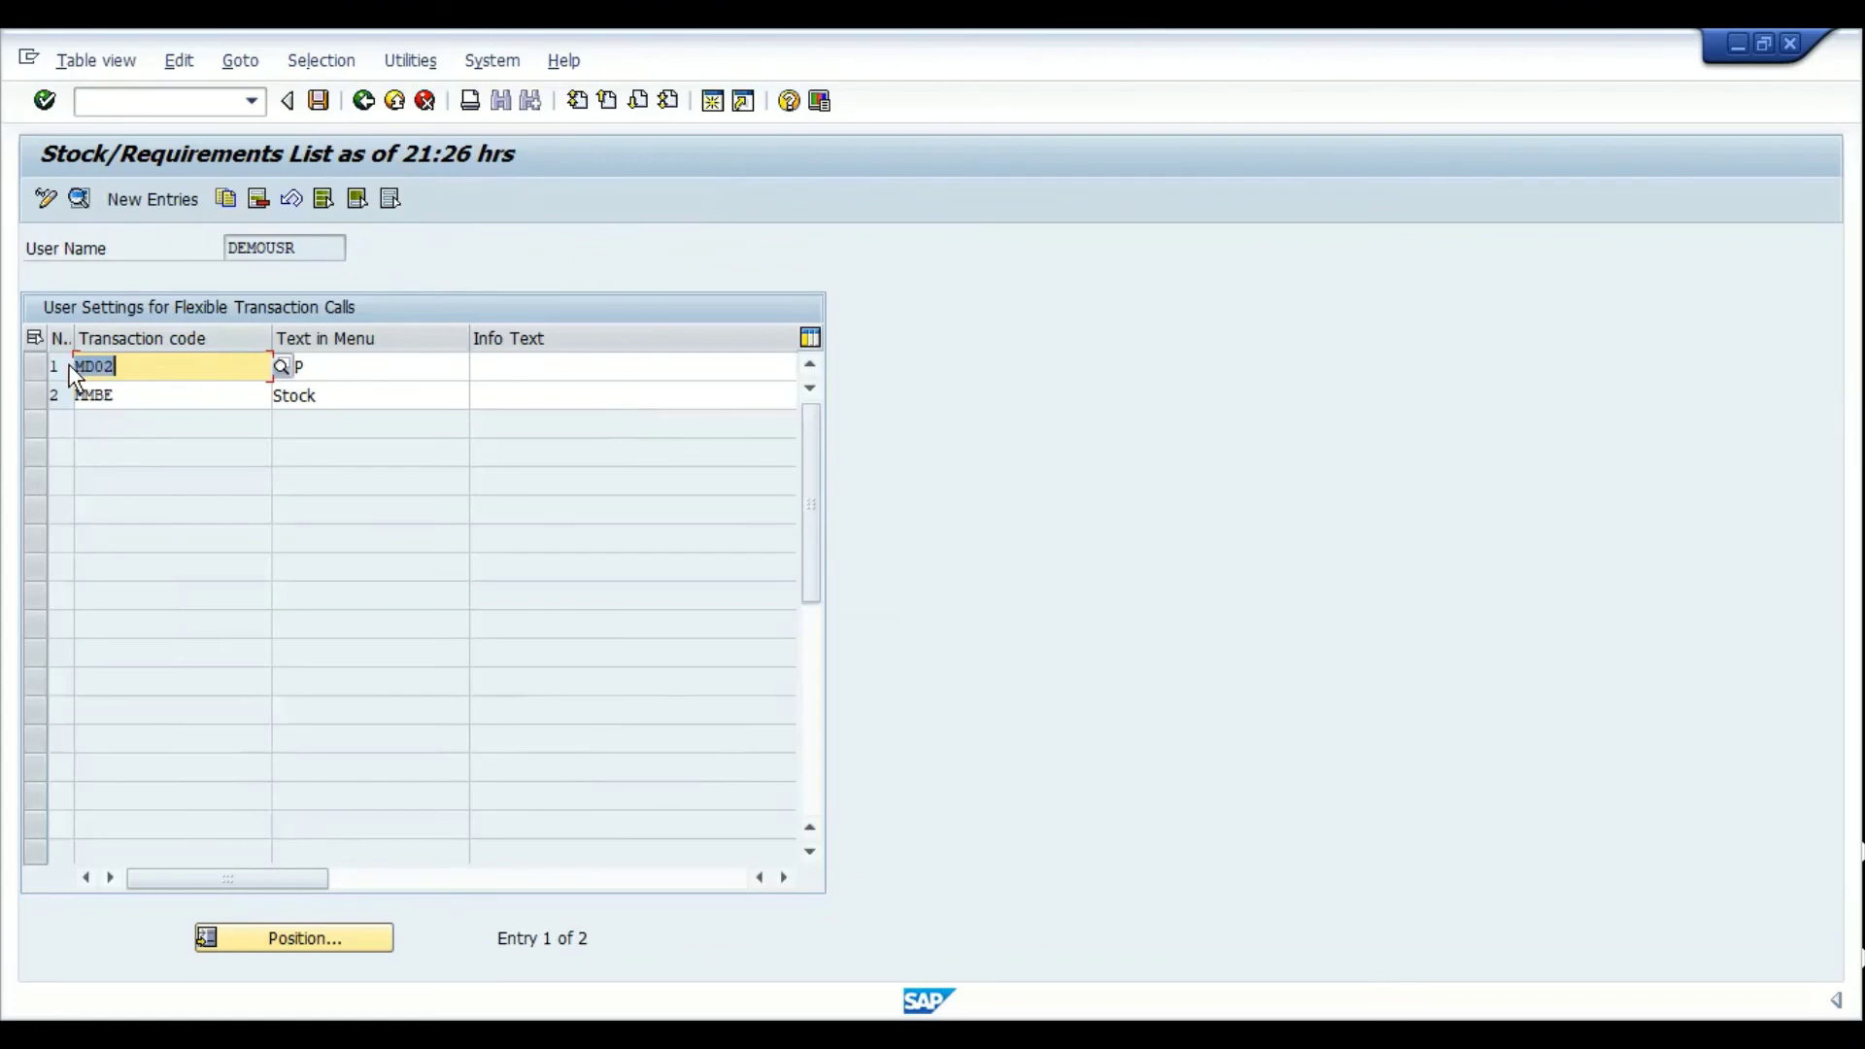
pyautogui.doubleClick(70, 369)
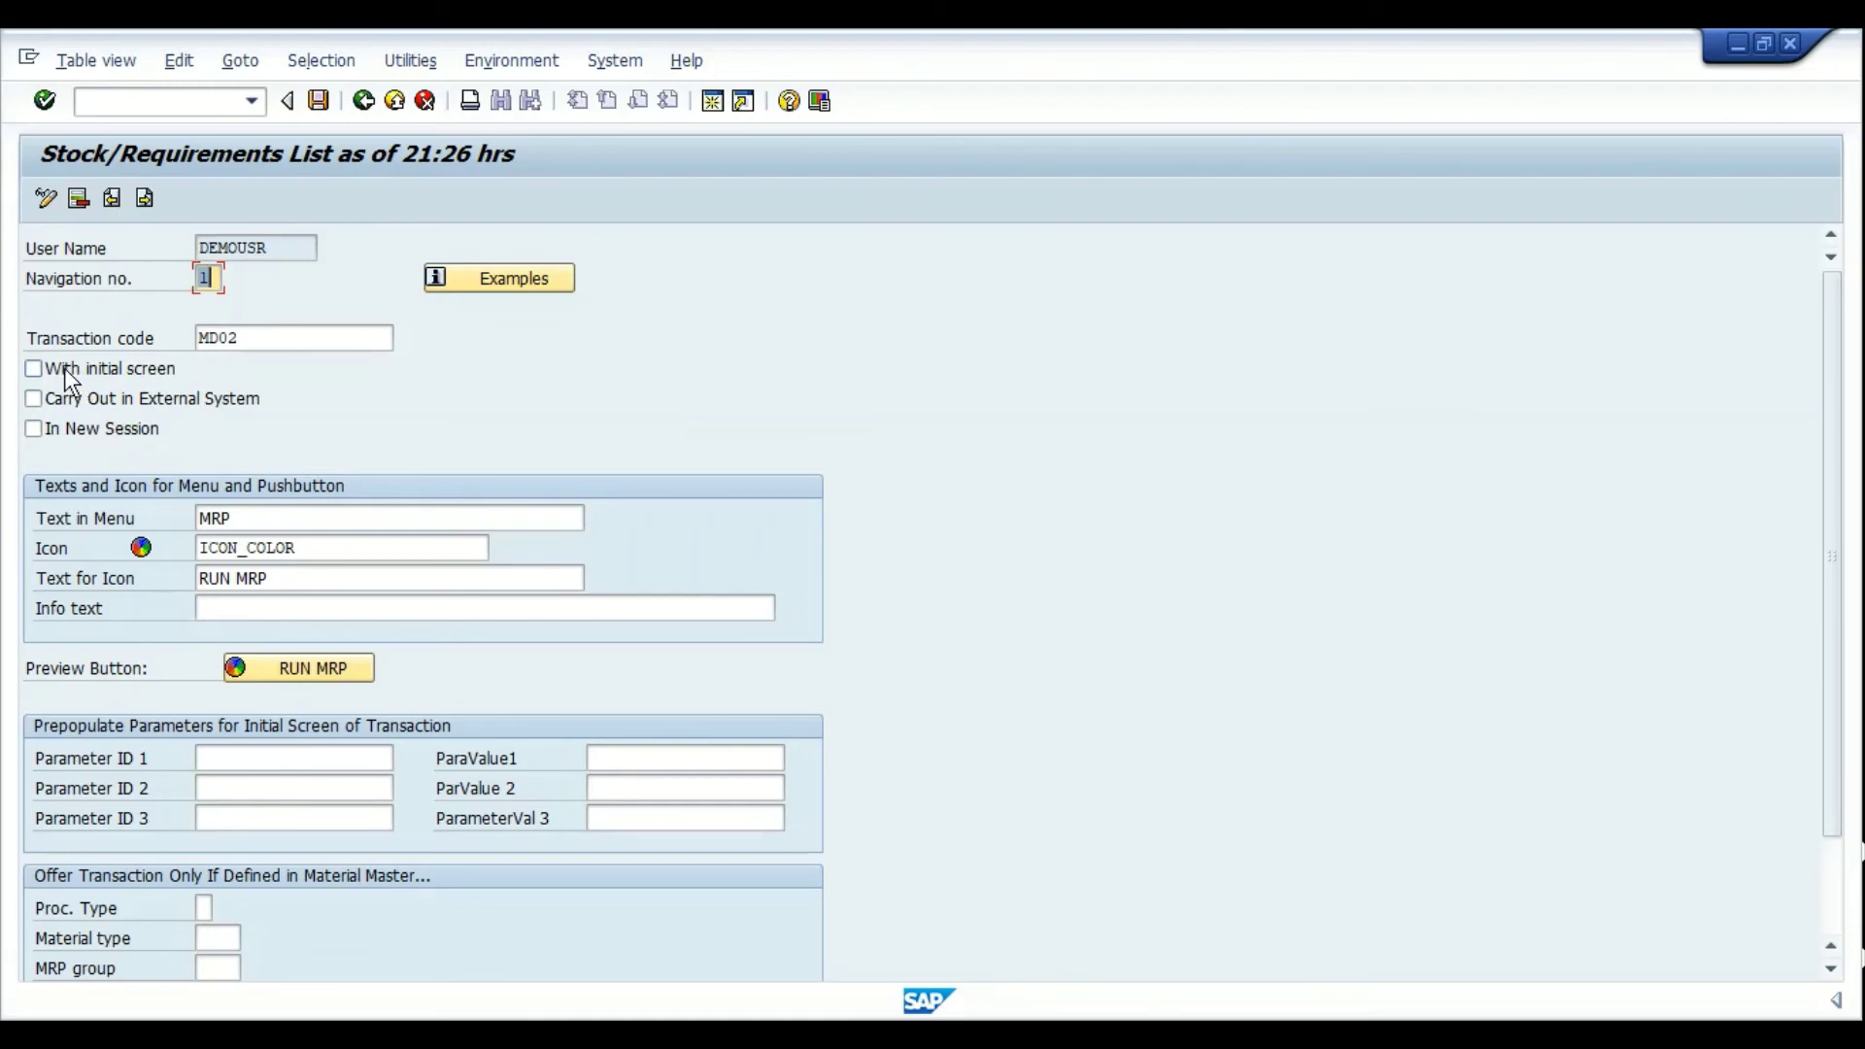
pyautogui.click(64, 369)
pyautogui.click(303, 340)
pyautogui.click(80, 430)
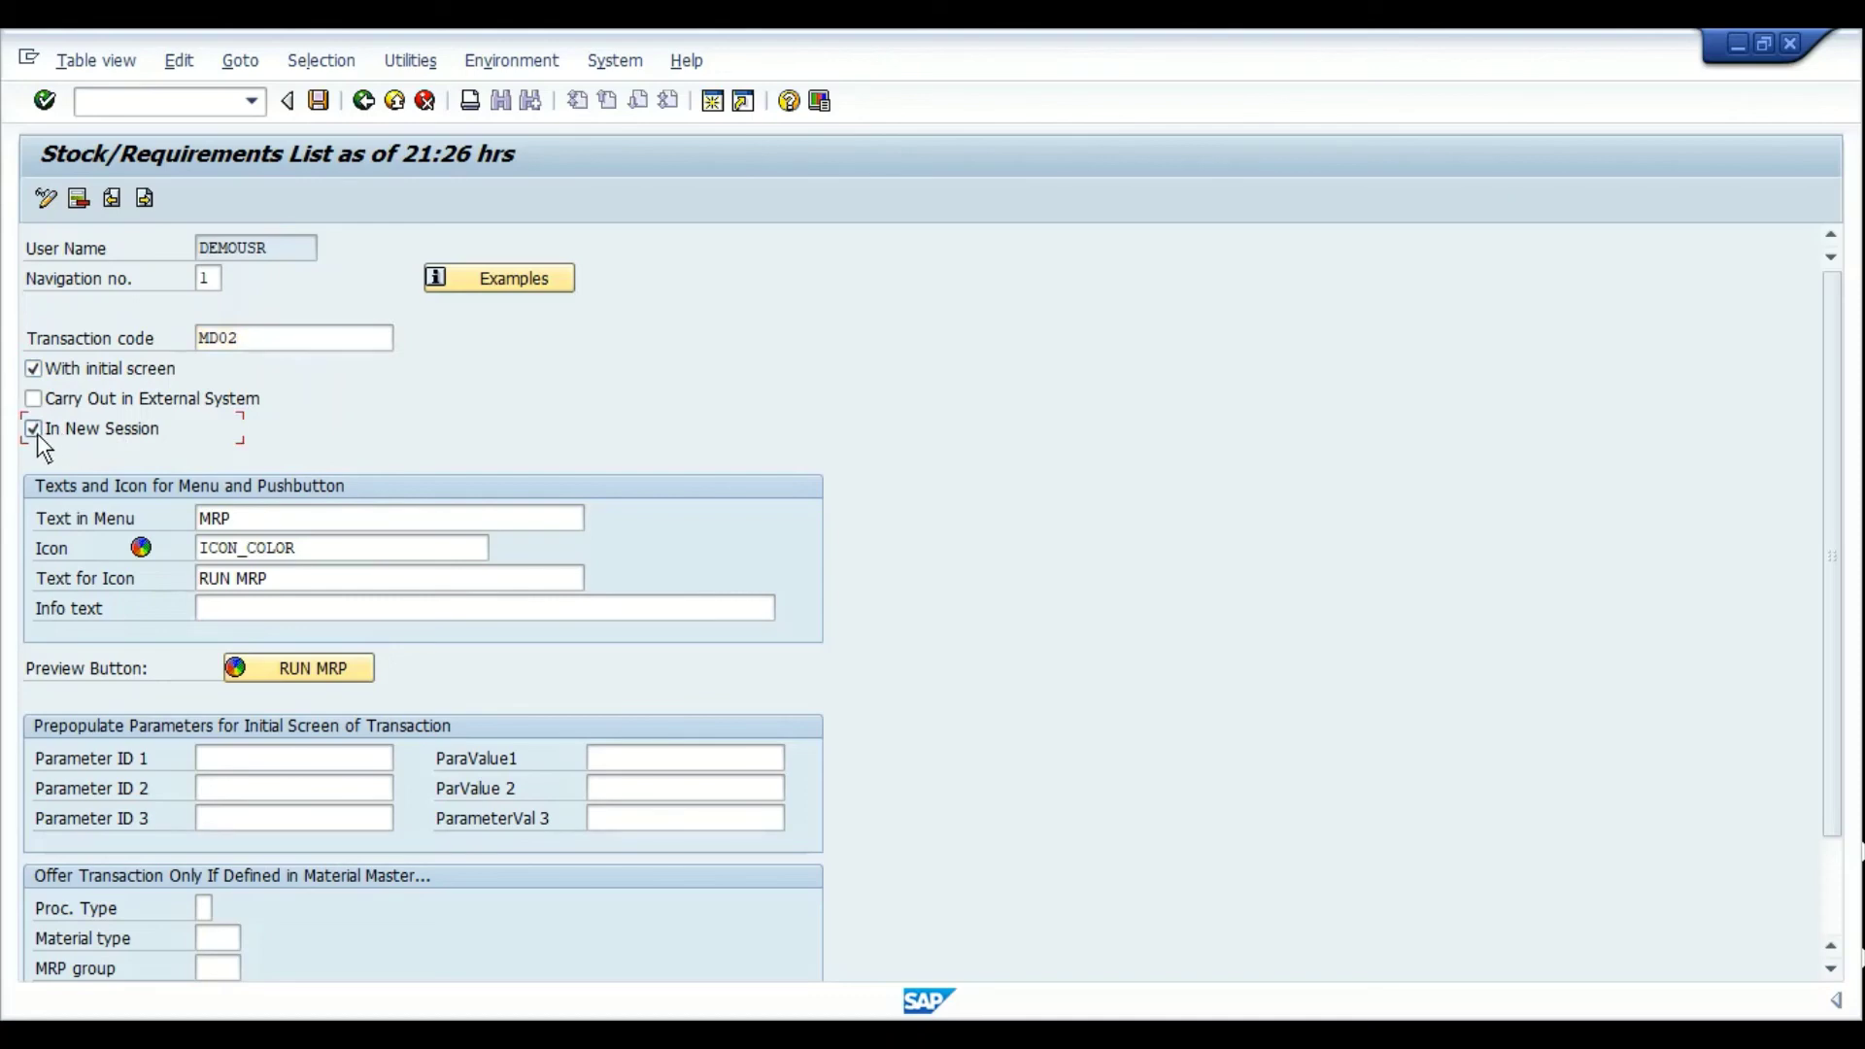